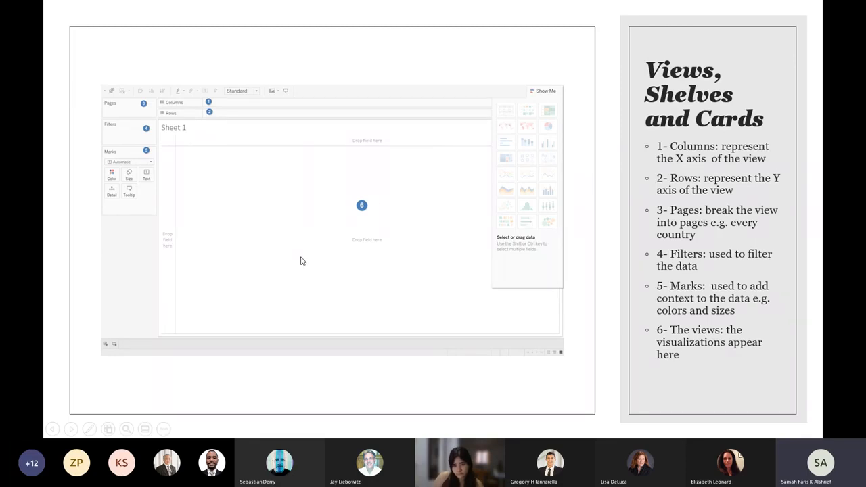
pyautogui.click(258, 256)
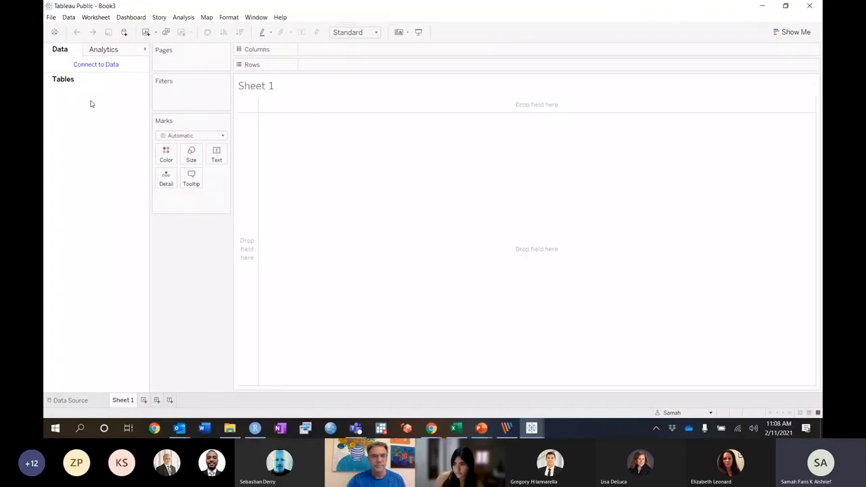
# Connect to the text file WomenInResearch.csv as the workbook's data source.
pyautogui.click(77, 403)
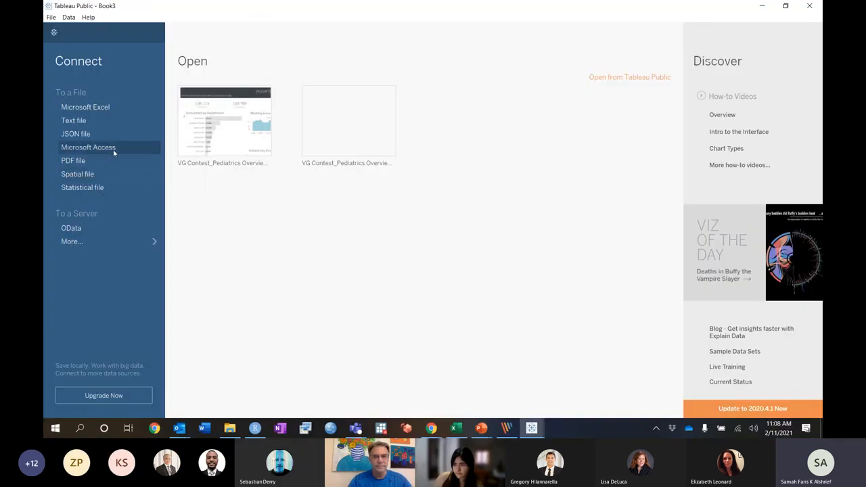
pyautogui.click(83, 121)
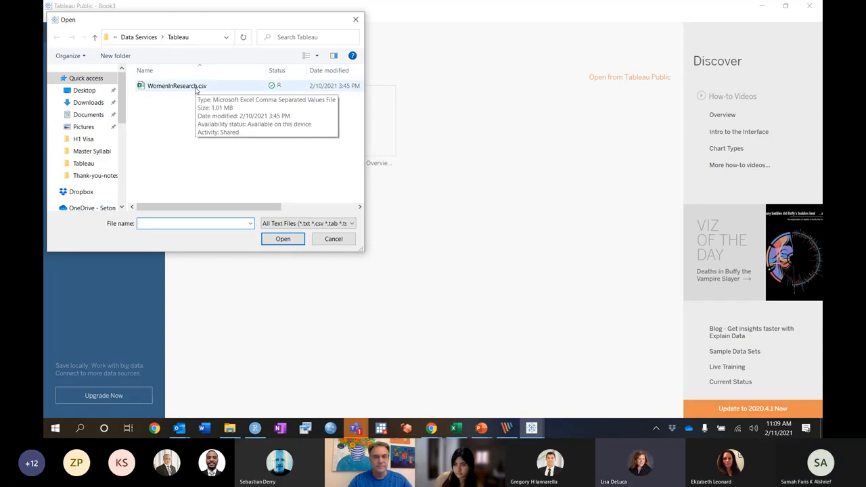
pyautogui.doubleClick(196, 86)
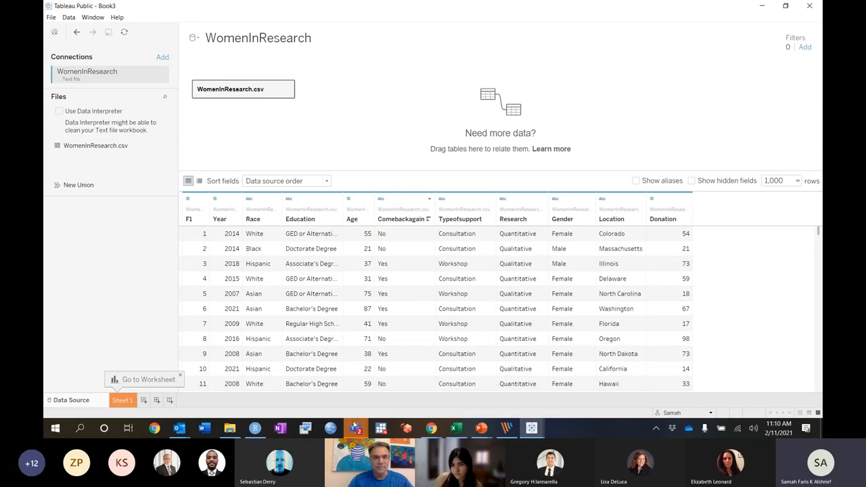
pyautogui.click(355, 426)
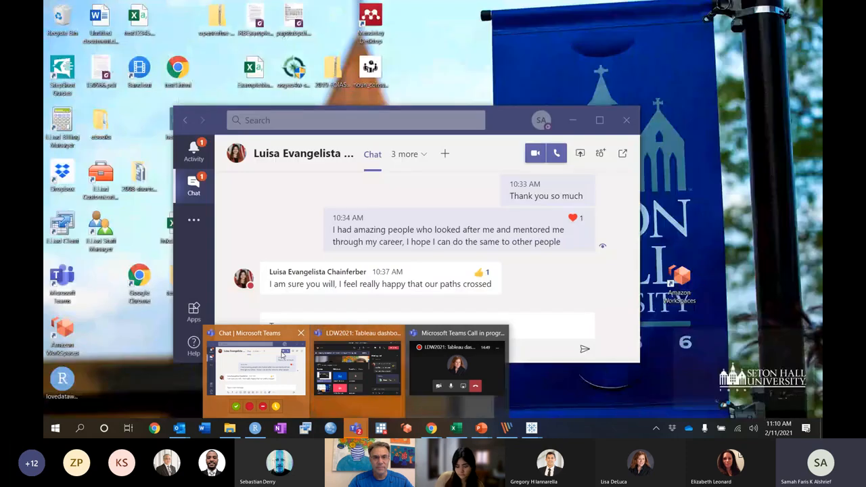
pyautogui.click(283, 354)
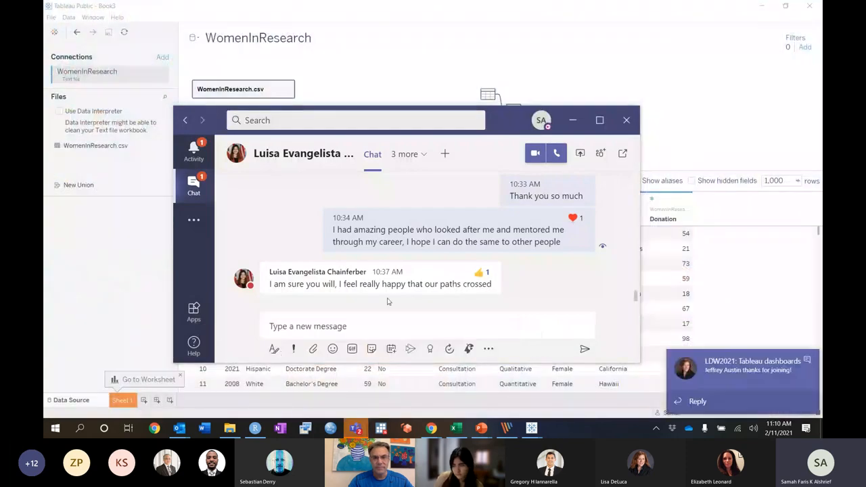
pyautogui.click(570, 120)
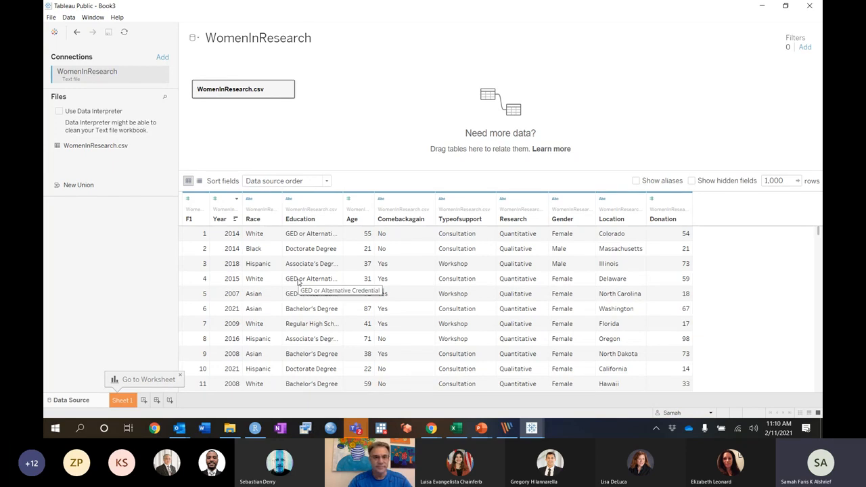
# Open Sheet 1 and assign the State/Province geographic role to the Location field.
pyautogui.click(121, 401)
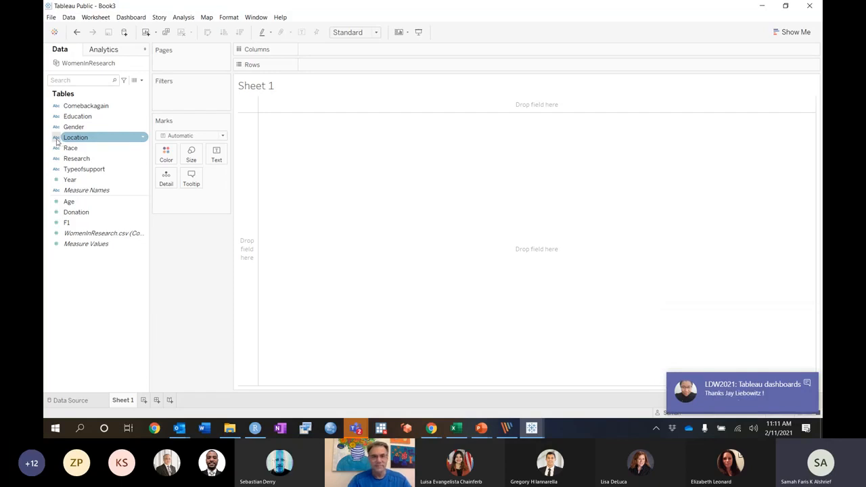
pyautogui.click(143, 137)
pyautogui.click(143, 140)
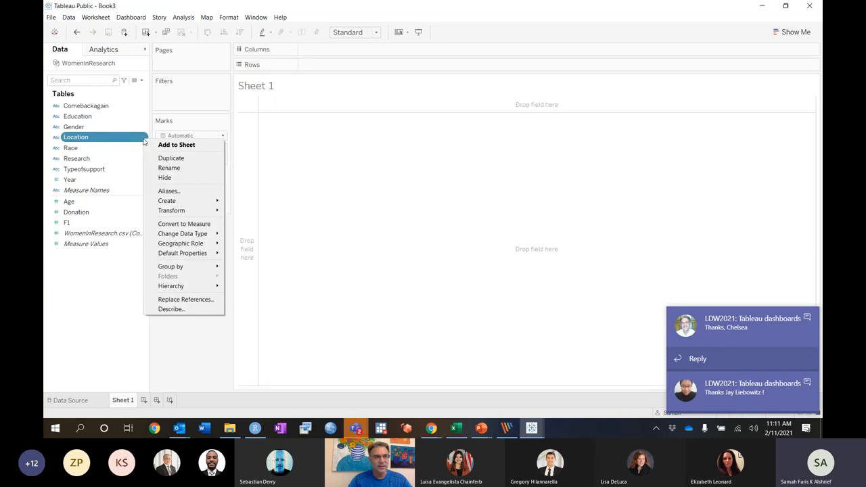
pyautogui.moveTo(163, 245)
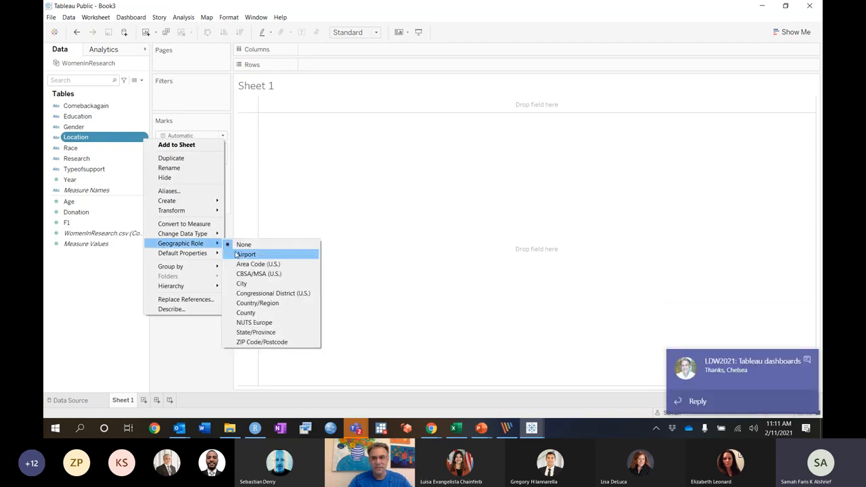
pyautogui.click(257, 333)
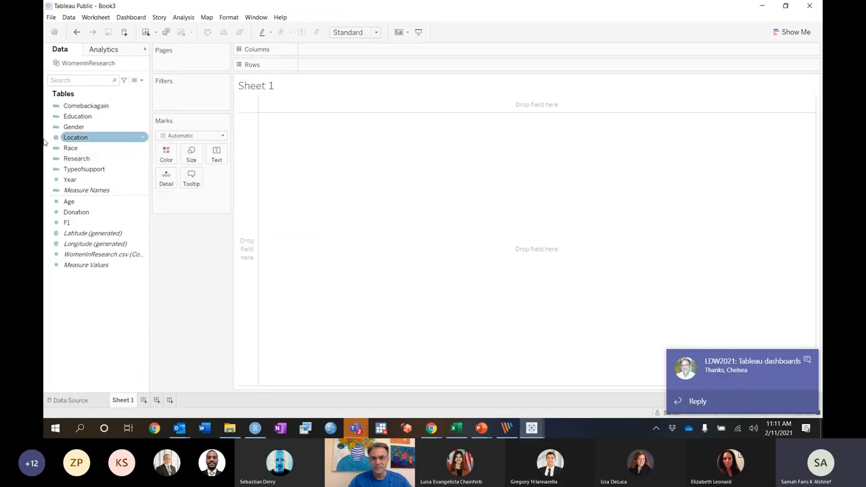
pyautogui.click(62, 264)
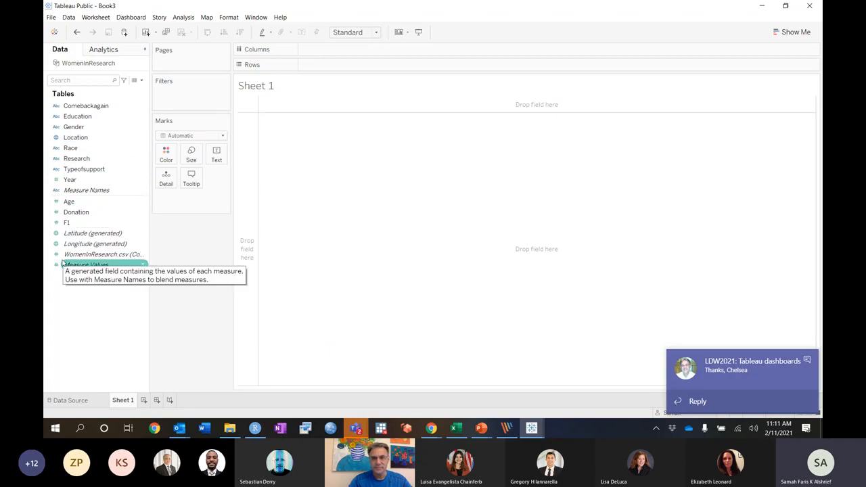
pyautogui.click(85, 245)
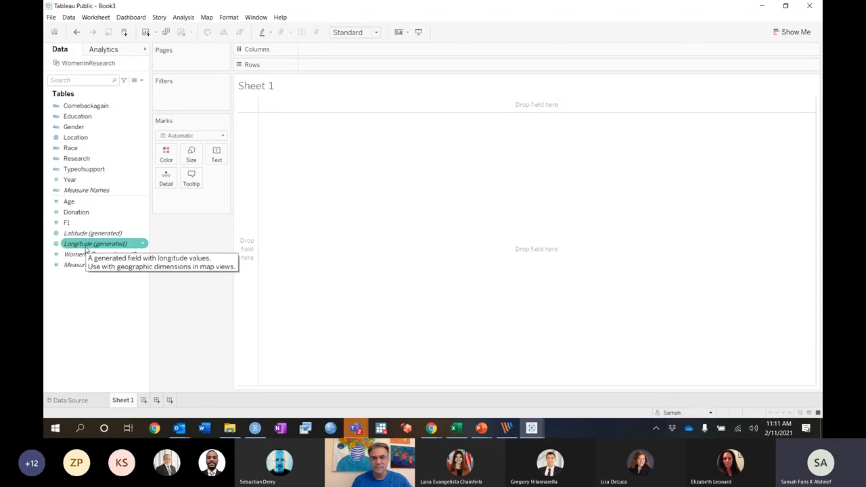
pyautogui.click(59, 138)
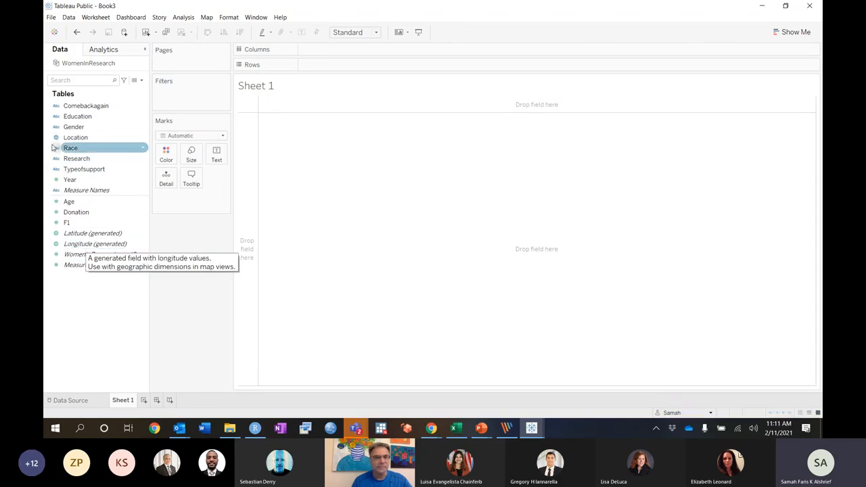
# Change the data type of the Year field to Date.
pyautogui.click(57, 180)
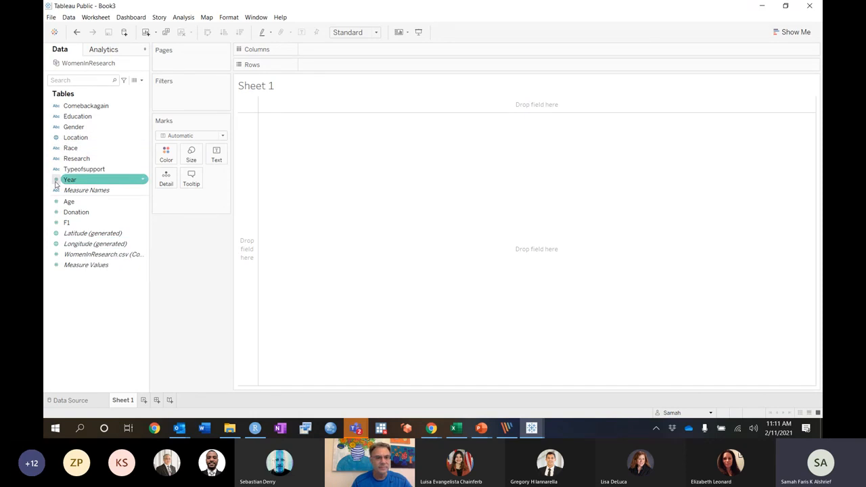
pyautogui.click(143, 181)
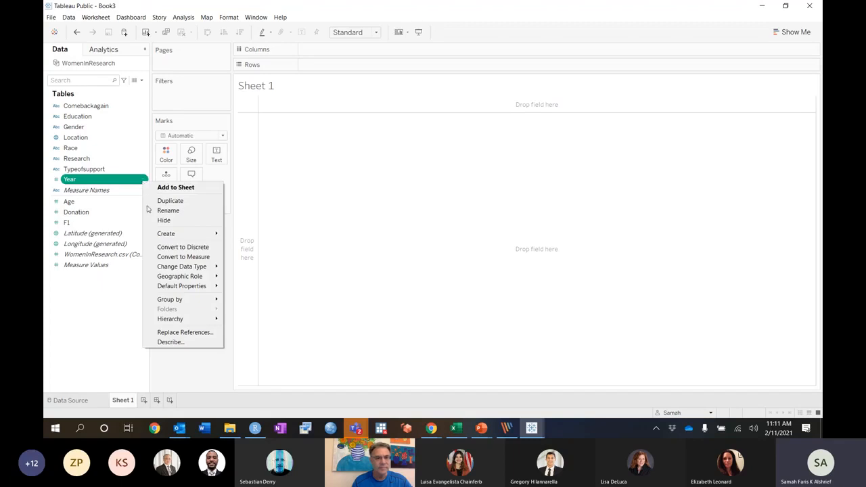
pyautogui.moveTo(177, 270)
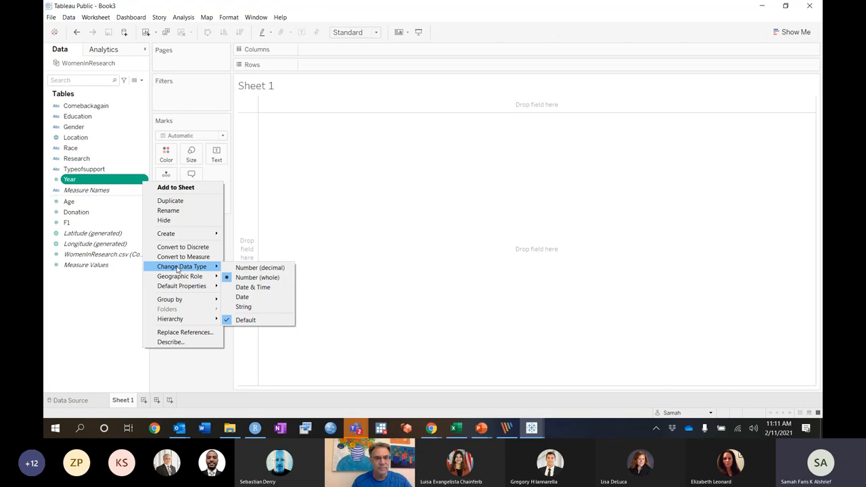
pyautogui.click(251, 297)
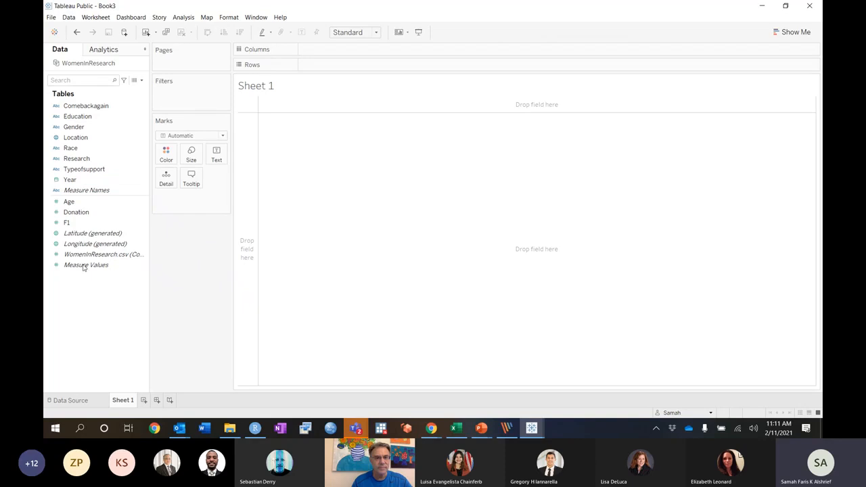
# Add the Location field to the empty sheet to plot the states on a map.
pyautogui.click(74, 138)
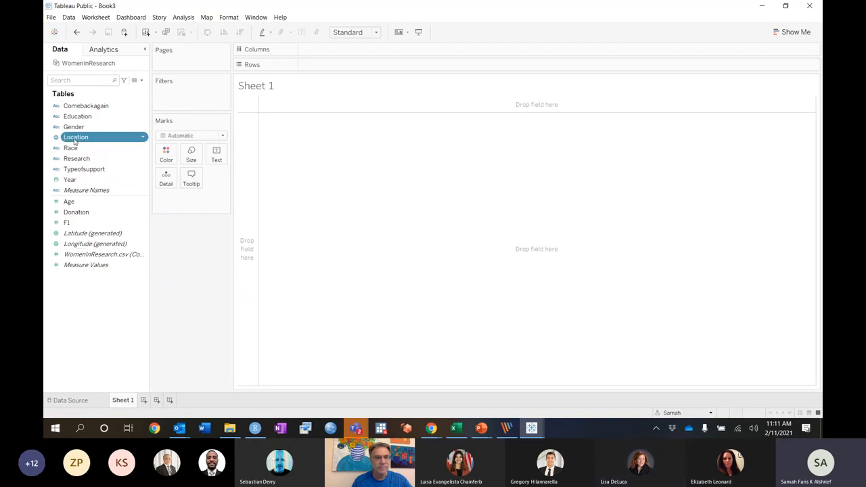
pyautogui.doubleClick(75, 139)
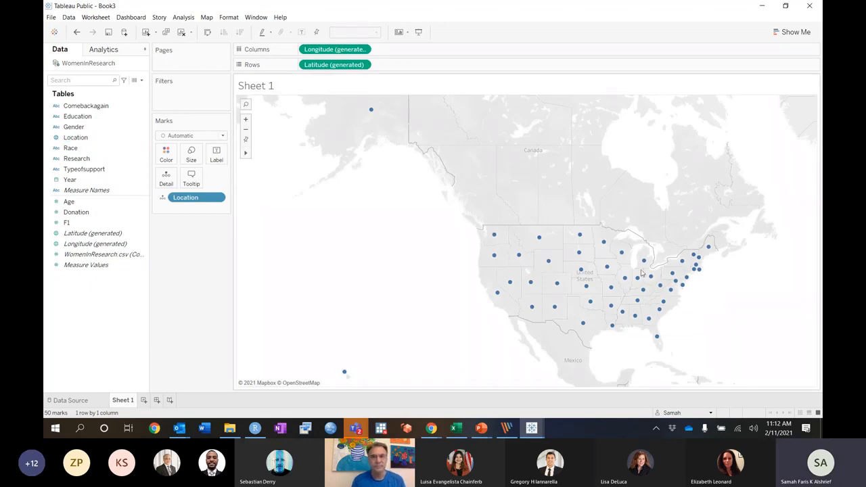
pyautogui.moveTo(555, 272)
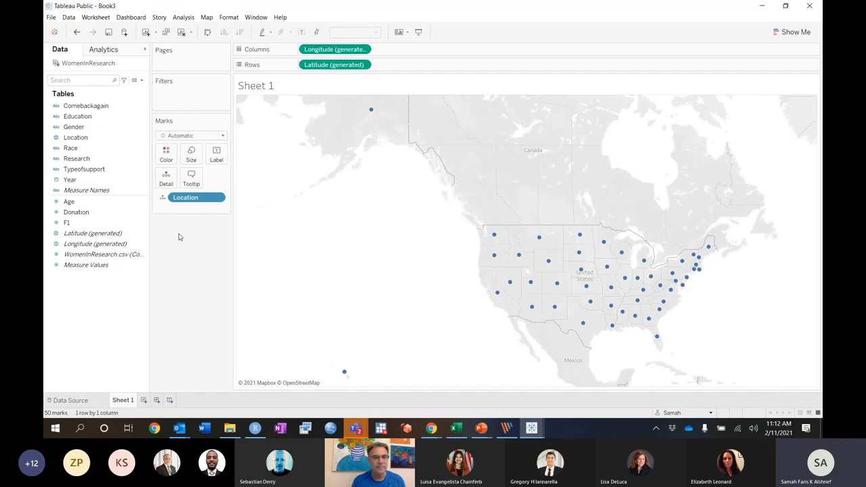
# Color the states on the map by the record count of WomenInResearch.csv.
pyautogui.click(107, 254)
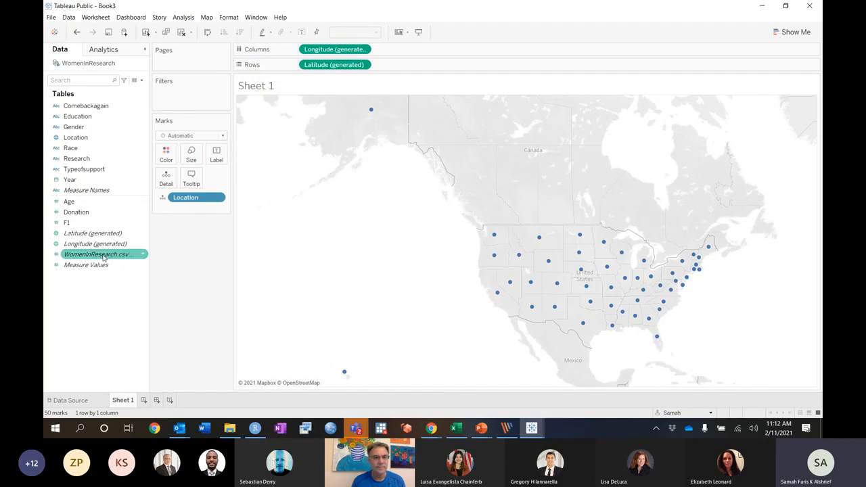
pyautogui.moveTo(103, 257); pyautogui.dragTo(169, 157)
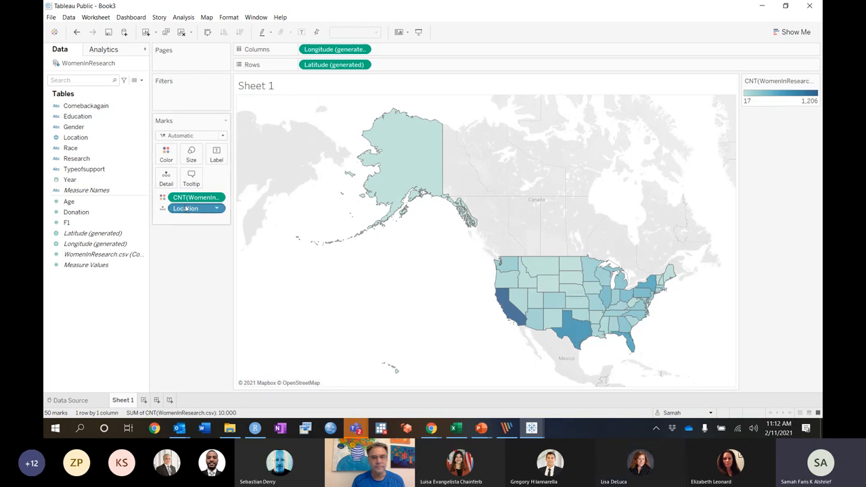
pyautogui.moveTo(535, 302)
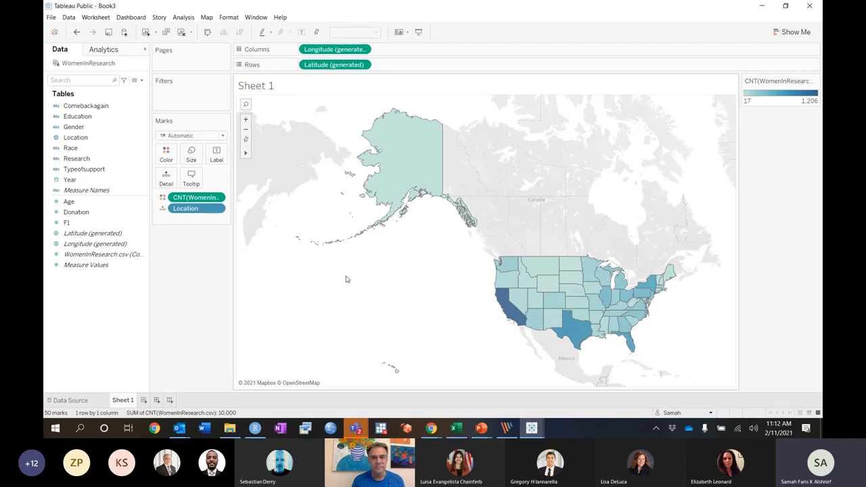
# Label each state on the map with its Location name and frame the map on the contiguous United States.
pyautogui.moveTo(71, 140); pyautogui.dragTo(217, 155)
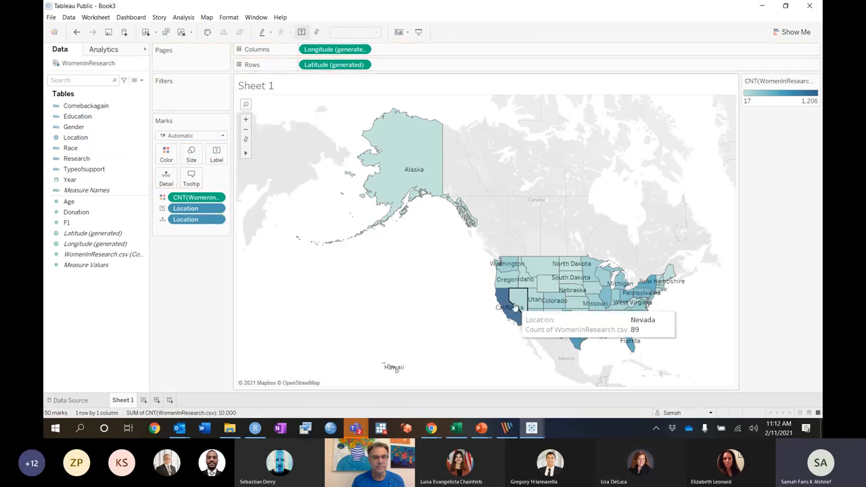
pyautogui.click(245, 121)
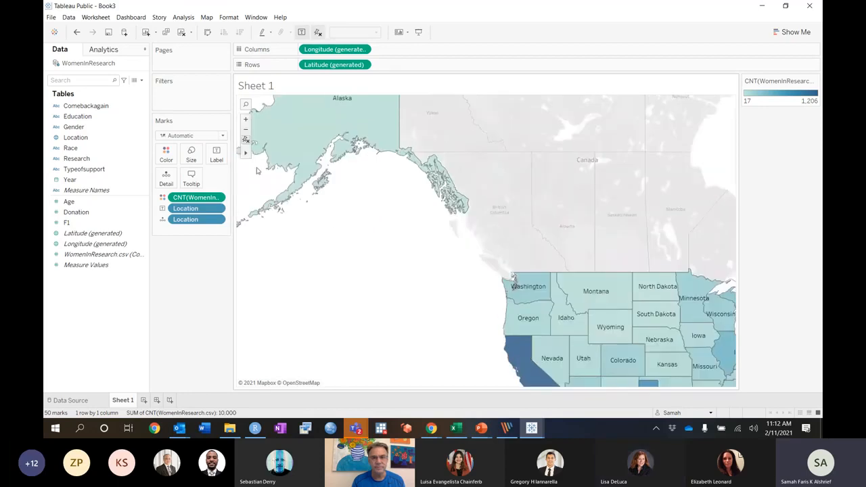
pyautogui.moveTo(246, 153)
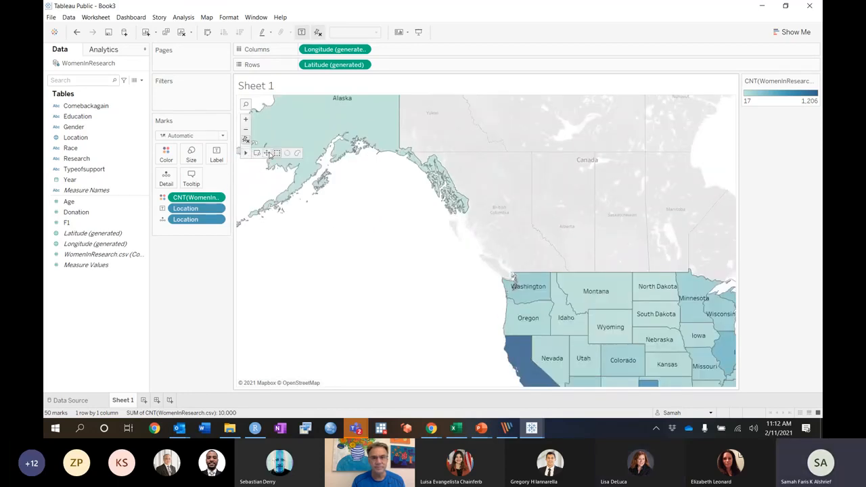
pyautogui.moveTo(440, 313); pyautogui.dragTo(273, 201)
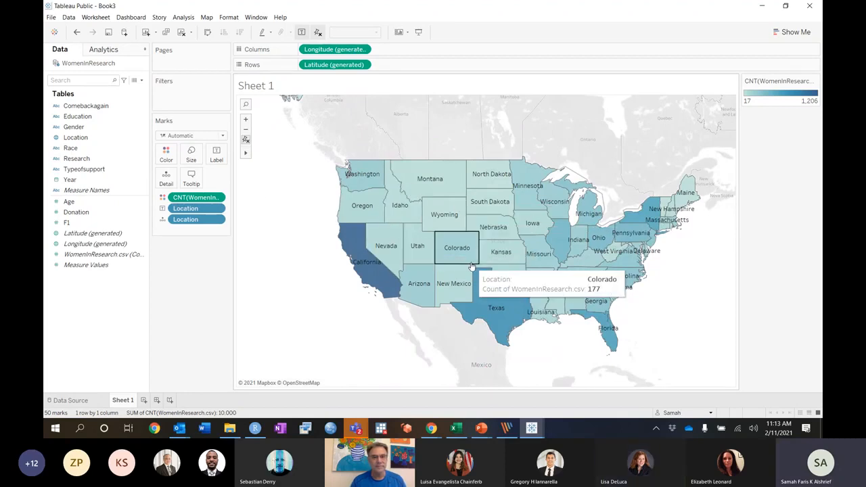
pyautogui.moveTo(500, 294)
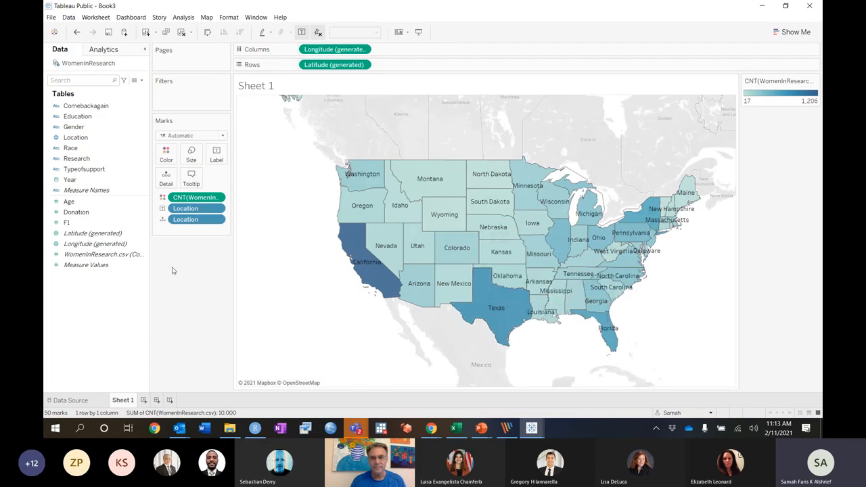
# Split the map into pages by the Gender field and display the Male page.
pyautogui.click(72, 128)
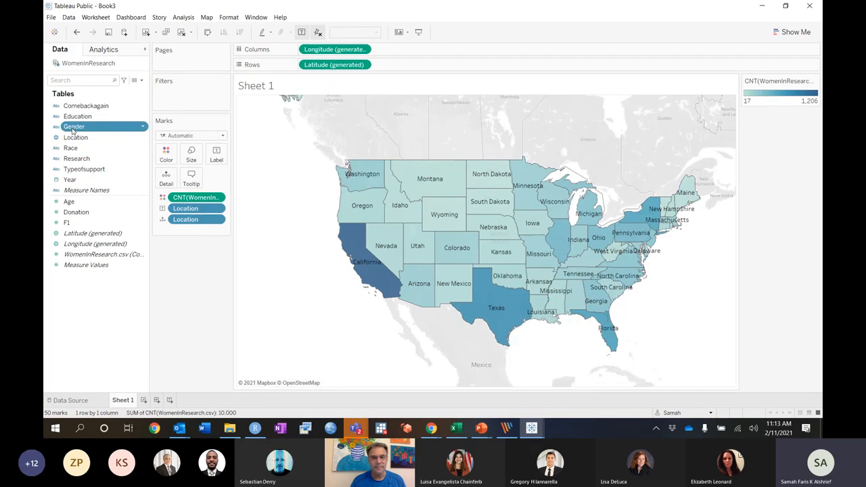
pyautogui.moveTo(72, 130); pyautogui.dragTo(185, 53)
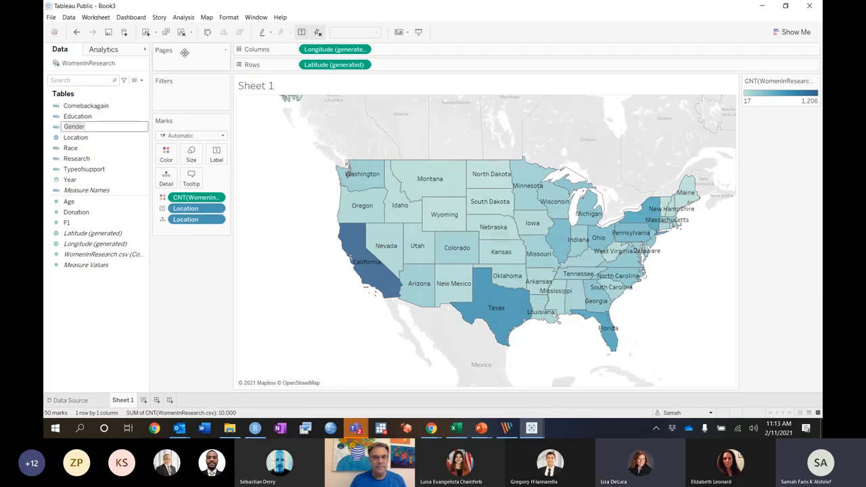
pyautogui.click(111, 126)
pyautogui.click(115, 146)
pyautogui.moveTo(80, 130); pyautogui.dragTo(173, 63)
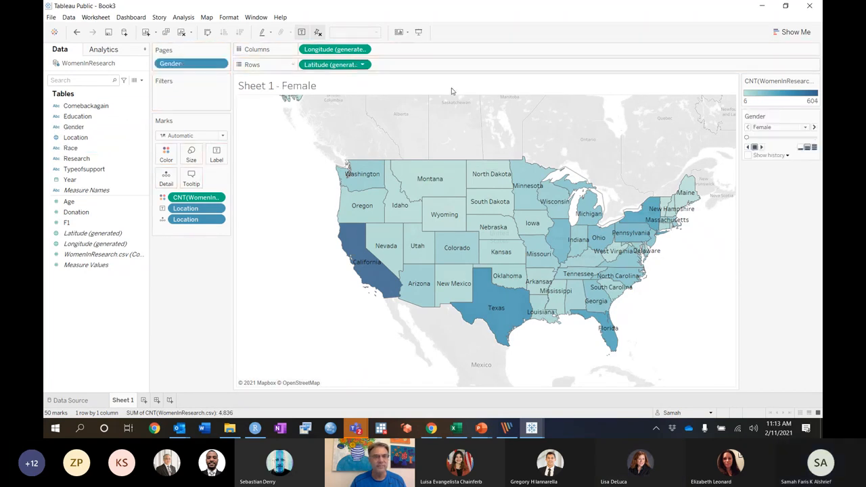
pyautogui.click(791, 128)
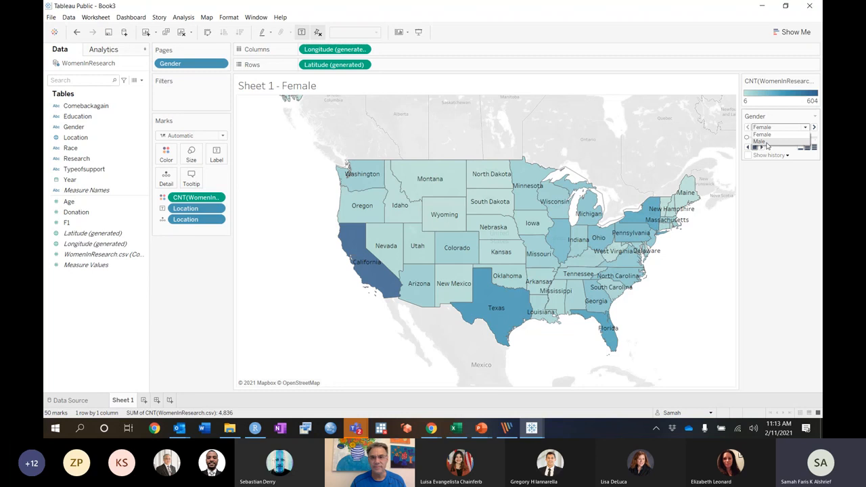
pyautogui.click(761, 142)
pyautogui.click(139, 244)
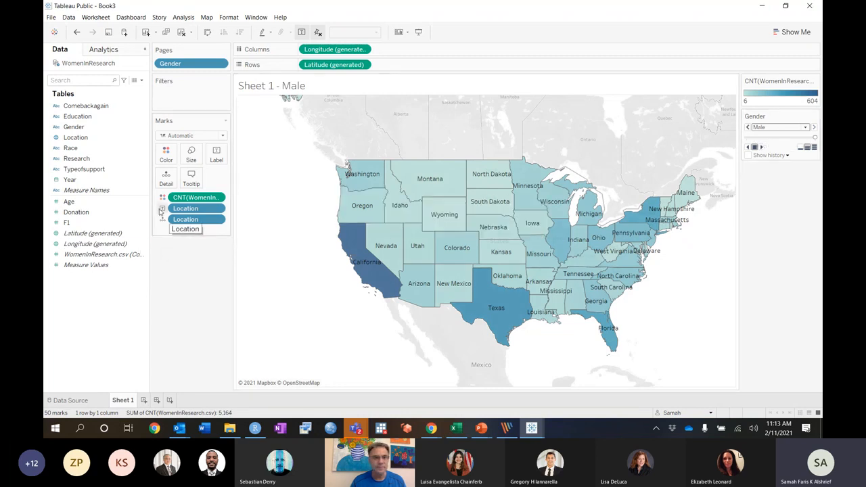
pyautogui.click(77, 180)
pyautogui.click(102, 255)
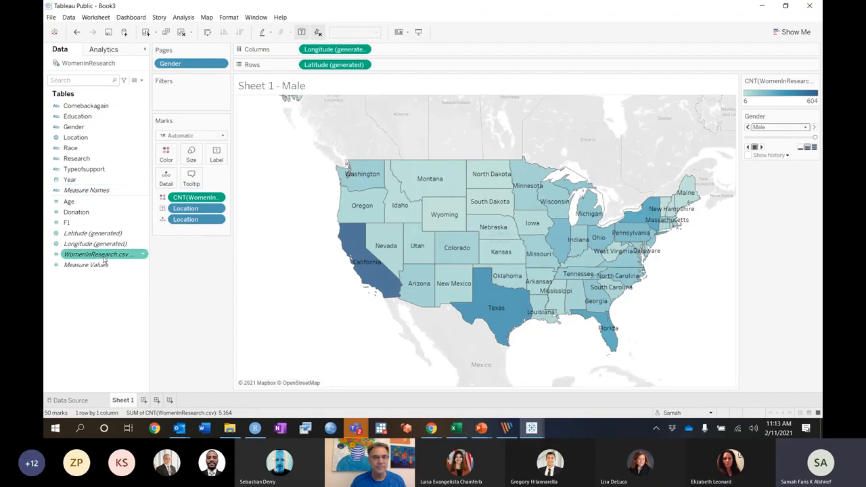
# Add the WomenInResearch.csv record count to the state labels and switch the map to the Female page.
pyautogui.click(102, 257)
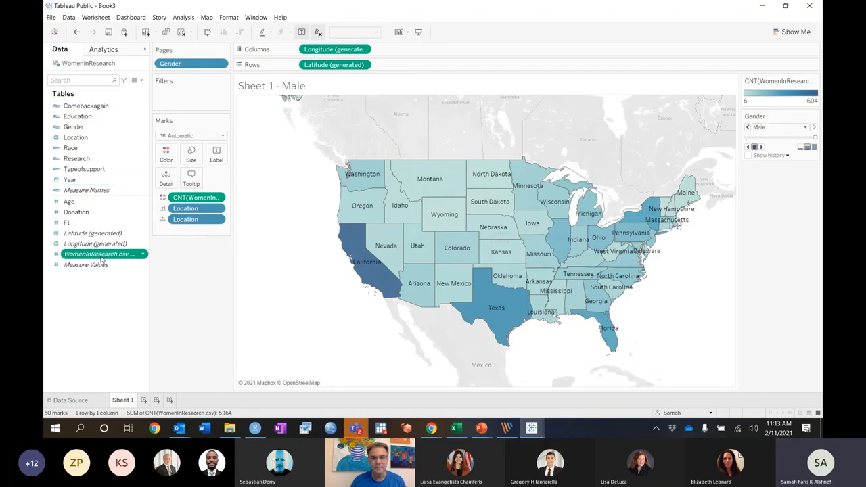
pyautogui.moveTo(102, 257); pyautogui.dragTo(257, 150)
pyautogui.moveTo(230, 161); pyautogui.dragTo(217, 156)
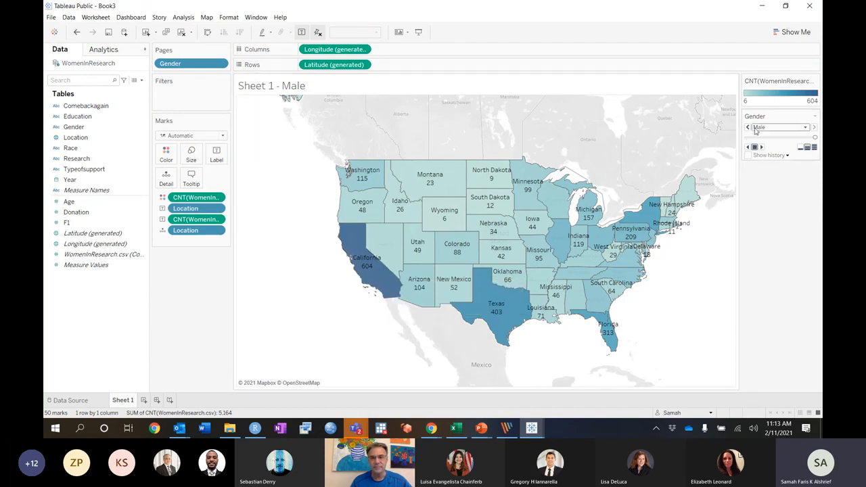
pyautogui.click(764, 128)
pyautogui.click(762, 134)
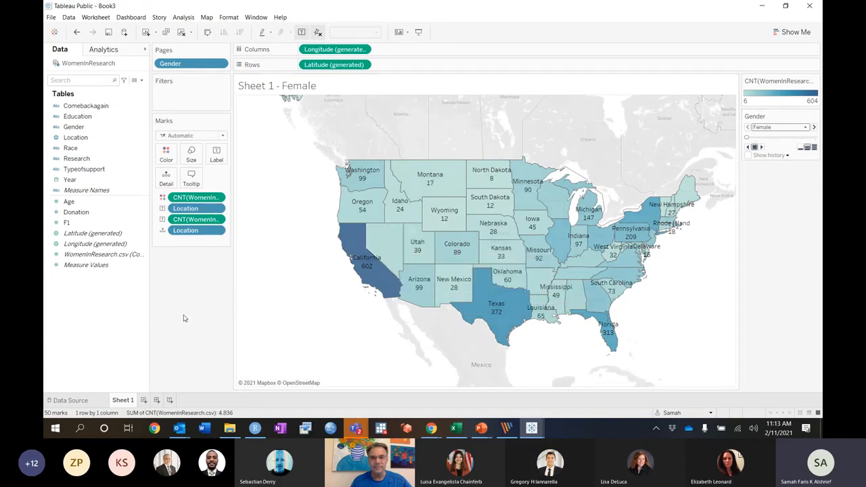
# Create a new sheet listing Race in rows with the WomenInResearch.csv record count as text.
pyautogui.click(143, 401)
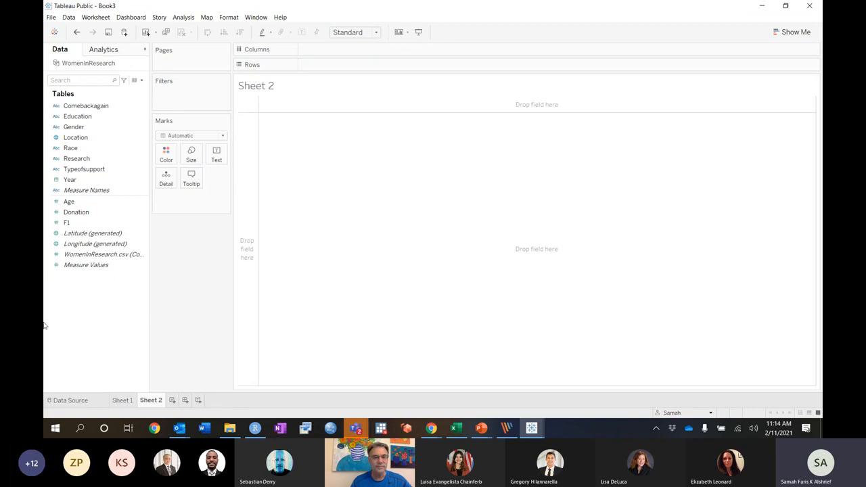
pyautogui.doubleClick(71, 149)
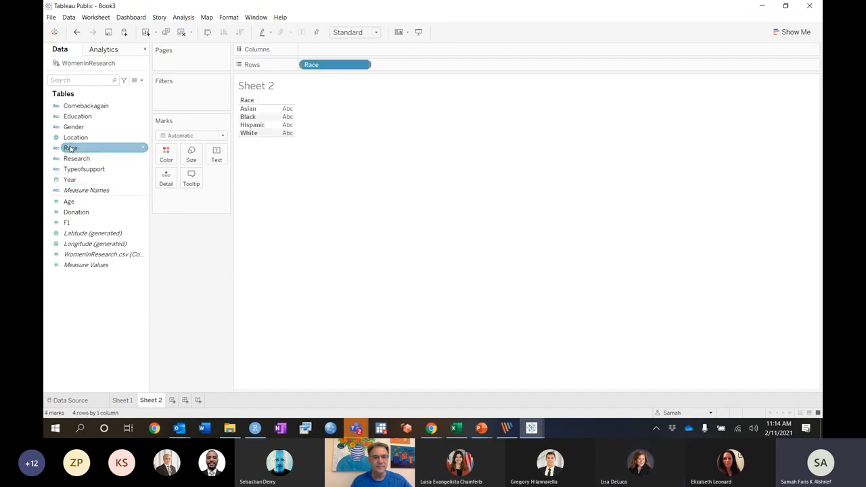
pyautogui.click(795, 32)
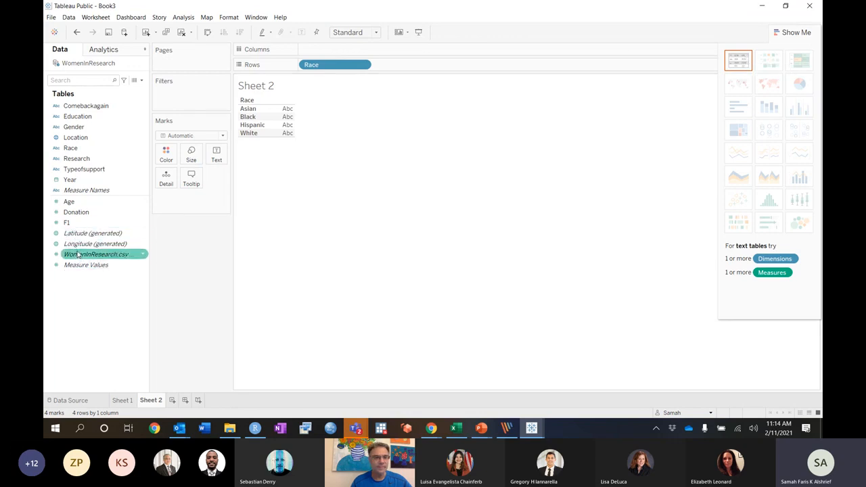
pyautogui.moveTo(79, 257); pyautogui.dragTo(216, 153)
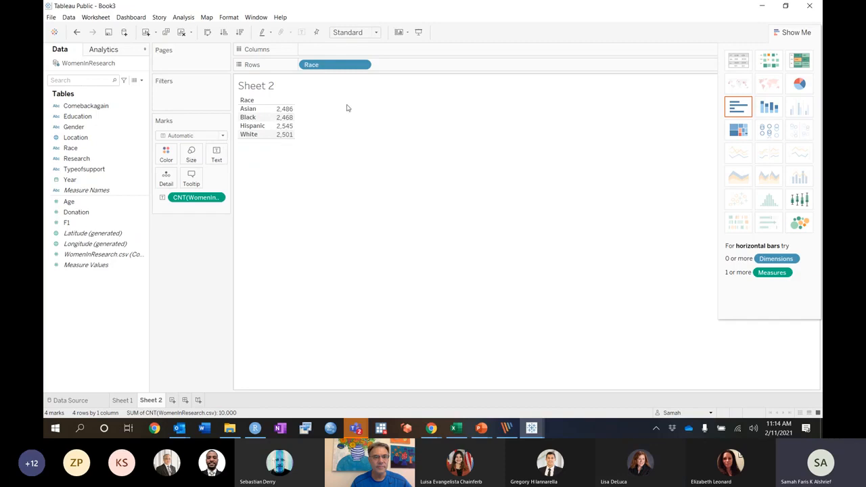
# Convert the race table into a highlight table and enlarge its cells.
pyautogui.click(802, 62)
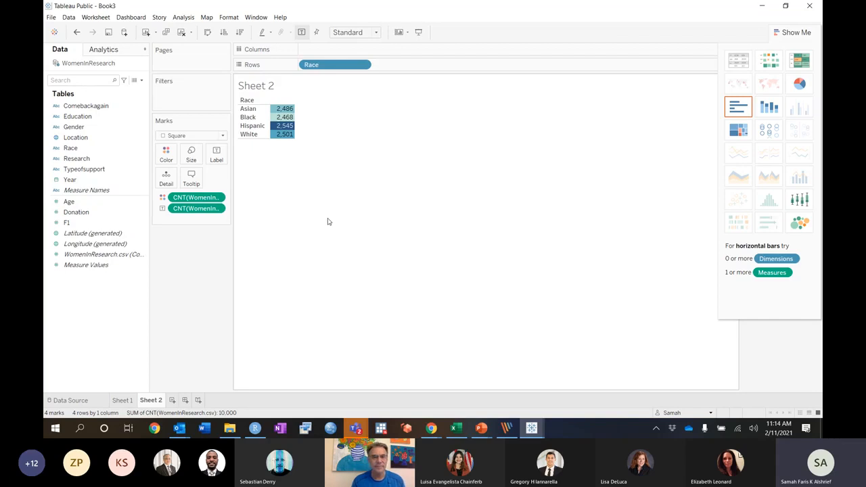
pyautogui.hotkey('ctrl', 'shift', 'b')
pyautogui.hotkey('ctrl', 'shift', 'b')
pyautogui.hotkey('ctrl', 'shift', 'b')
pyautogui.hotkey('ctrl', 'shift', 'b')
pyautogui.hotkey('ctrl', 'shift', 'b')
pyautogui.hotkey('ctrl', 'shift', 'b')
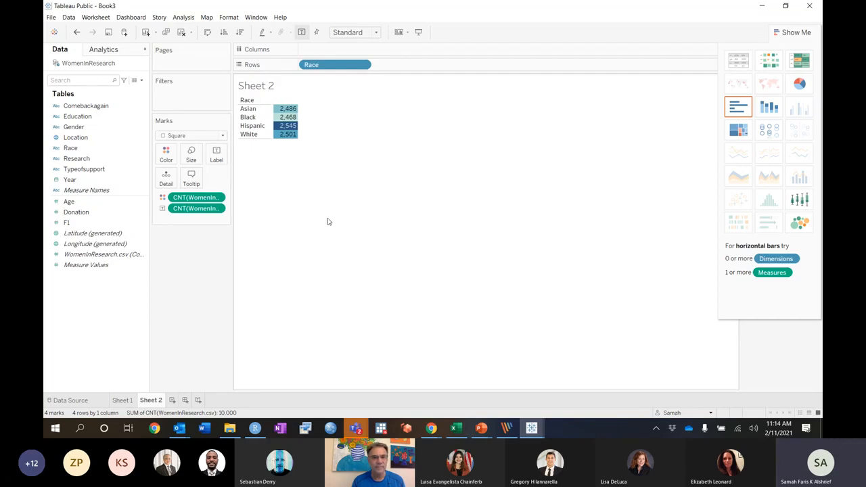
pyautogui.hotkey('ctrl', 'shift', 'b')
pyautogui.hotkey('ctrl', 'shift', 'b')
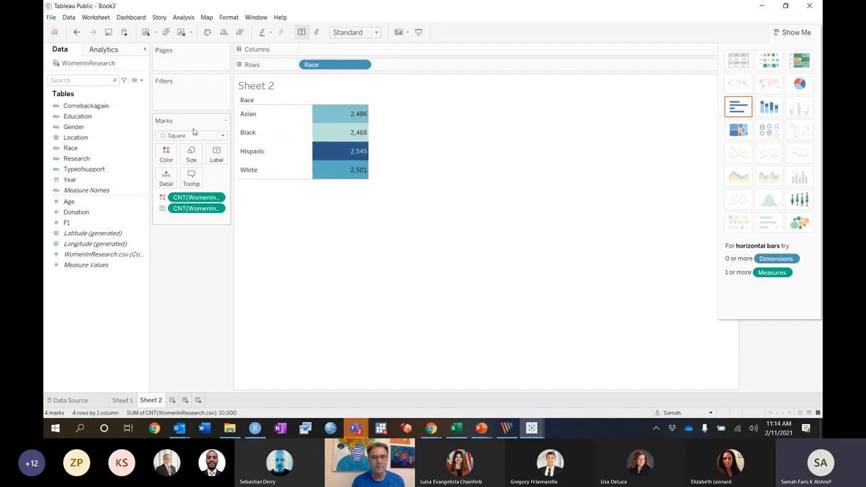
# Apply the Purple color palette to the record count in the race highlight table.
pyautogui.click(167, 155)
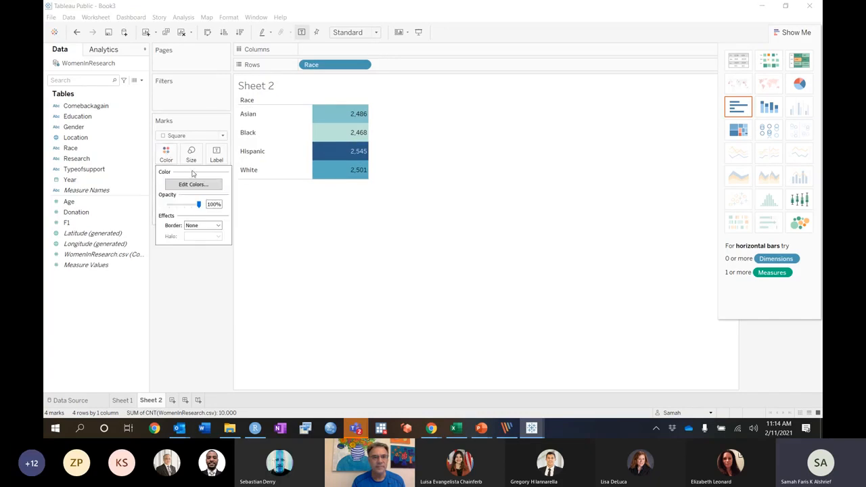
pyautogui.click(204, 186)
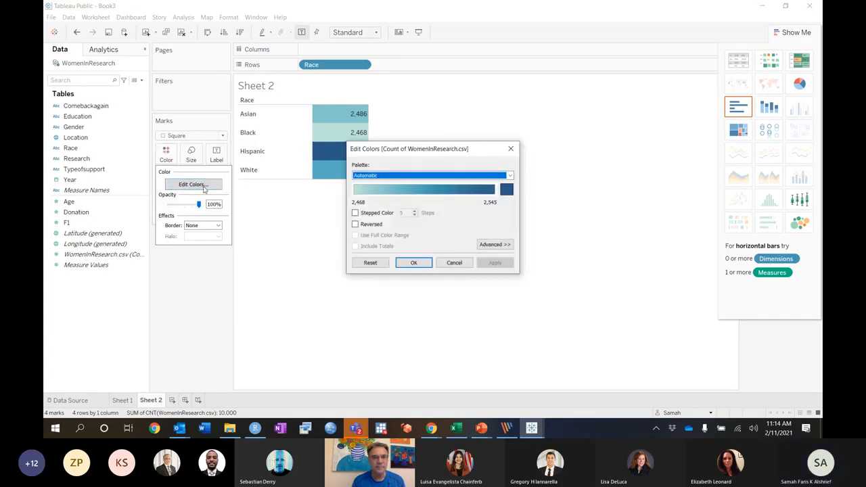
pyautogui.click(504, 178)
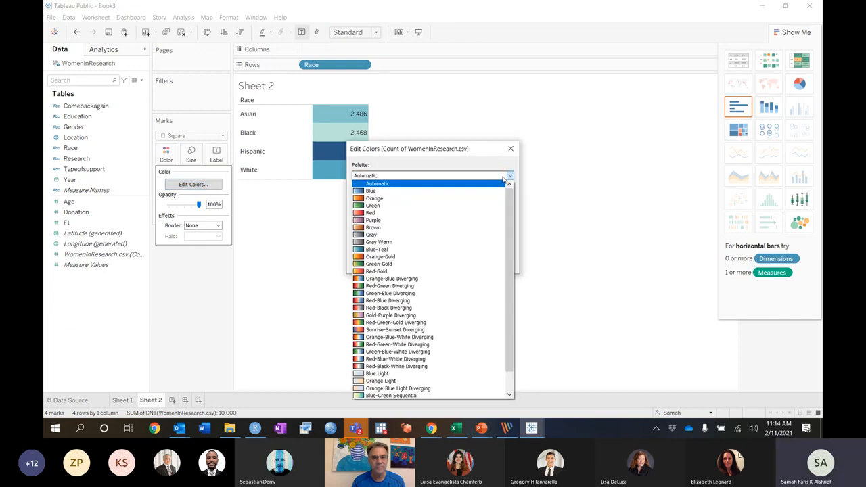
pyautogui.click(408, 220)
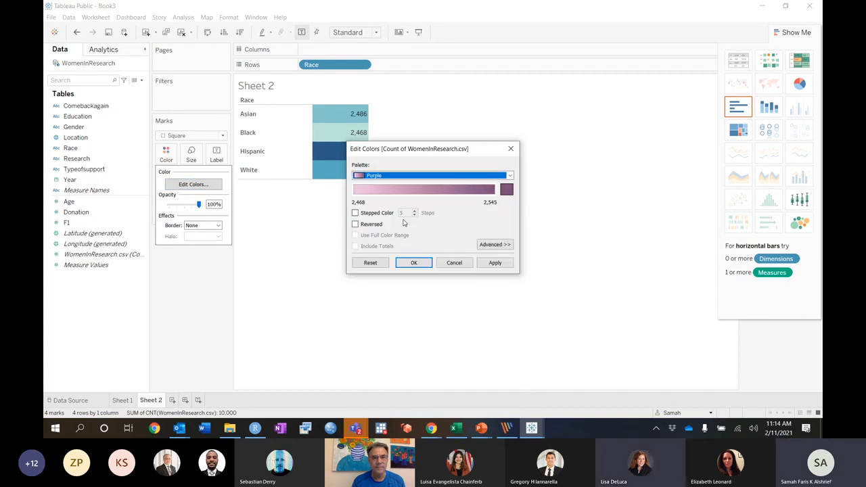
pyautogui.click(495, 262)
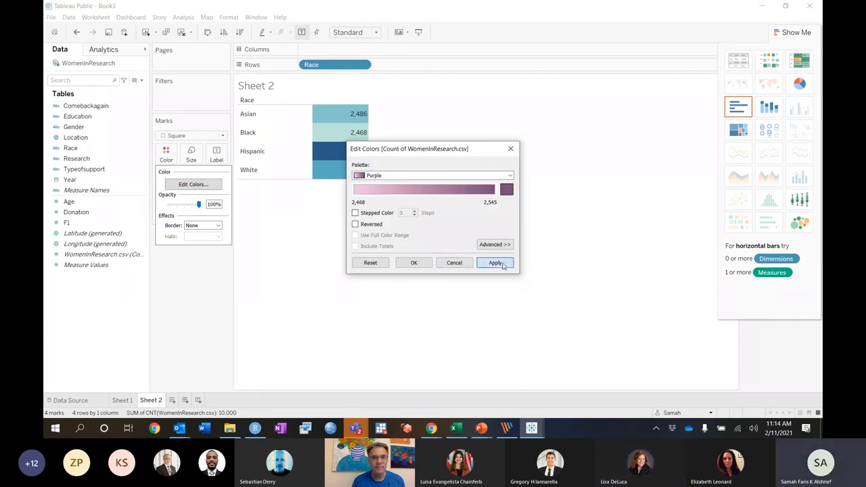
pyautogui.click(419, 267)
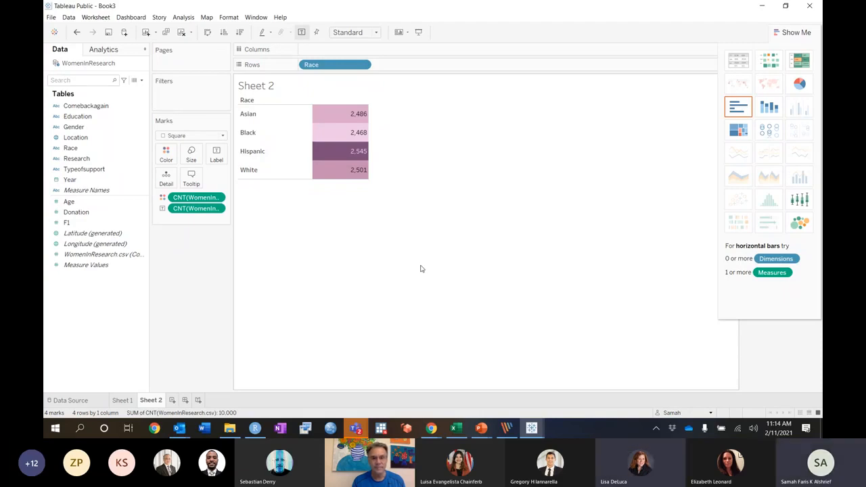
# Create a new sheet with Research in columns and the WomenInResearch.csv record count as text.
pyautogui.click(172, 401)
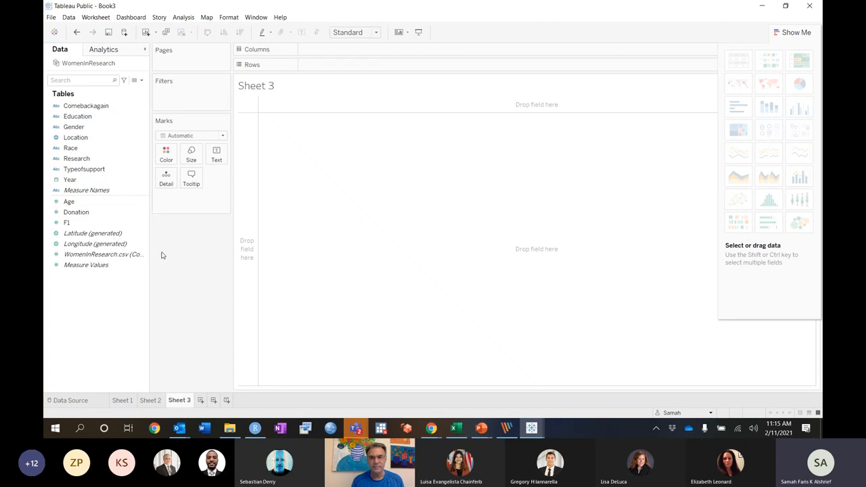
pyautogui.click(141, 201)
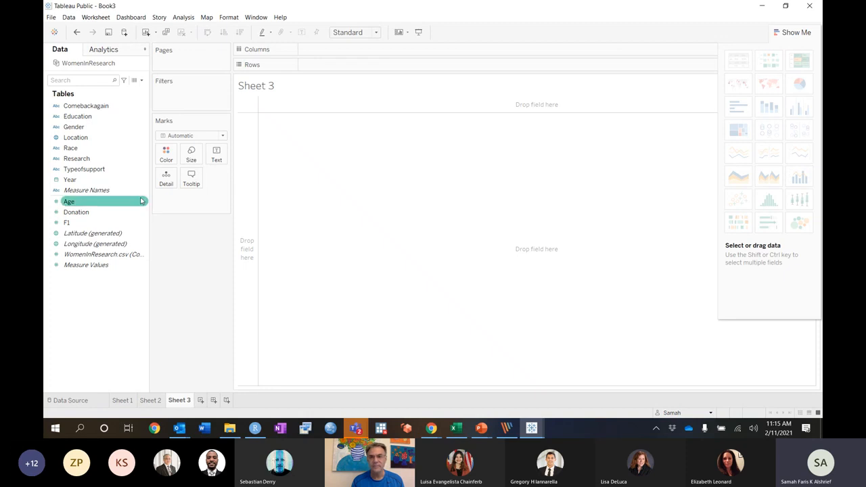
pyautogui.click(77, 159)
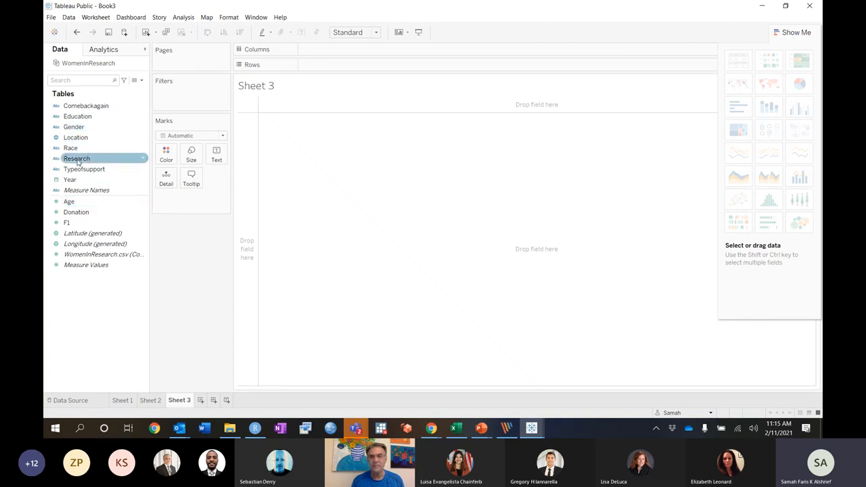
pyautogui.moveTo(78, 162); pyautogui.dragTo(337, 54)
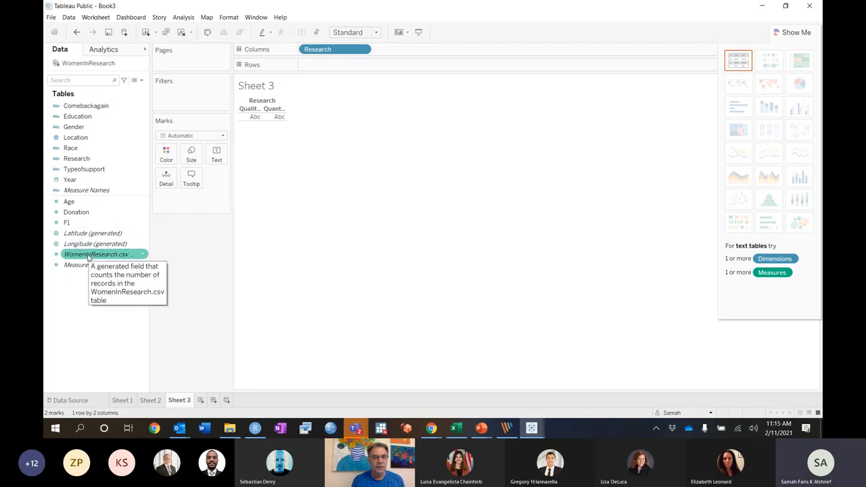
pyautogui.moveTo(88, 258); pyautogui.dragTo(216, 156)
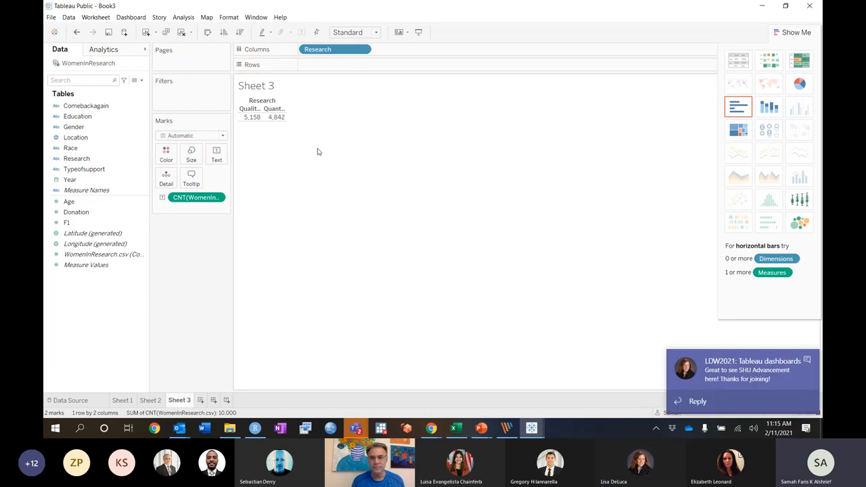
# Enlarge the cells of the Research table so its column headings fit in full.
pyautogui.hotkey('ctrl', 'shift', 'b')
pyautogui.hotkey('ctrl', 'shift', 'b')
pyautogui.hotkey('ctrl', 'shift', 'b')
pyautogui.hotkey('ctrl', 'shift', 'b')
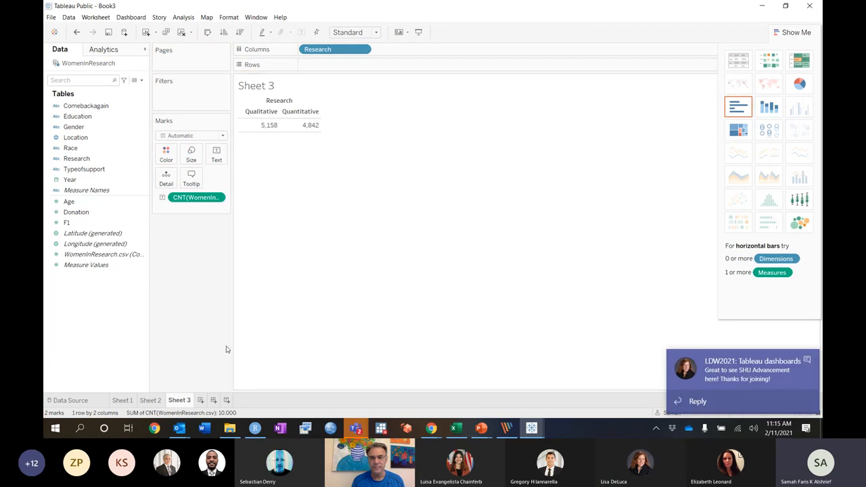
# Create a new sheet with Typeofsupport in columns and the WomenInResearch.csv record count as text.
pyautogui.click(200, 401)
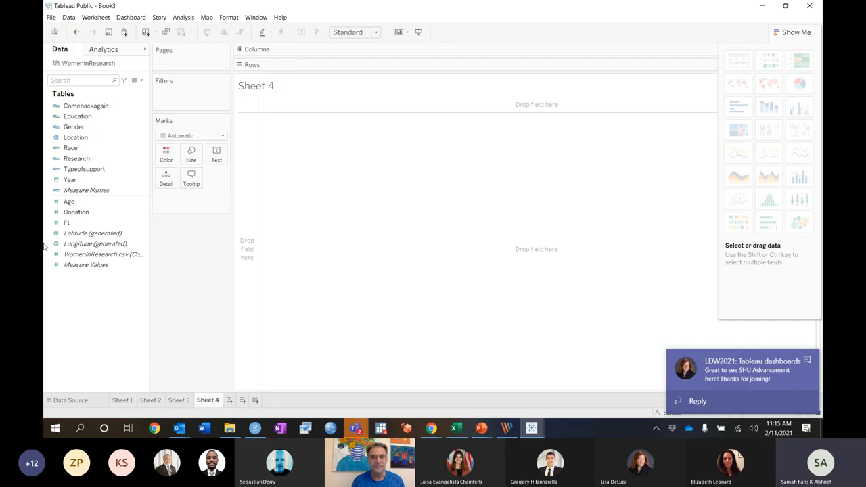
pyautogui.click(81, 169)
pyautogui.moveTo(82, 170); pyautogui.dragTo(323, 47)
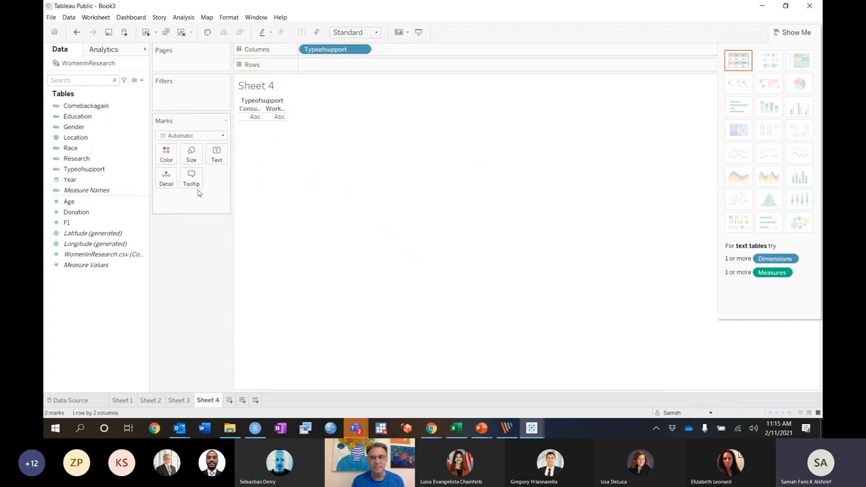
pyautogui.moveTo(86, 256); pyautogui.dragTo(217, 155)
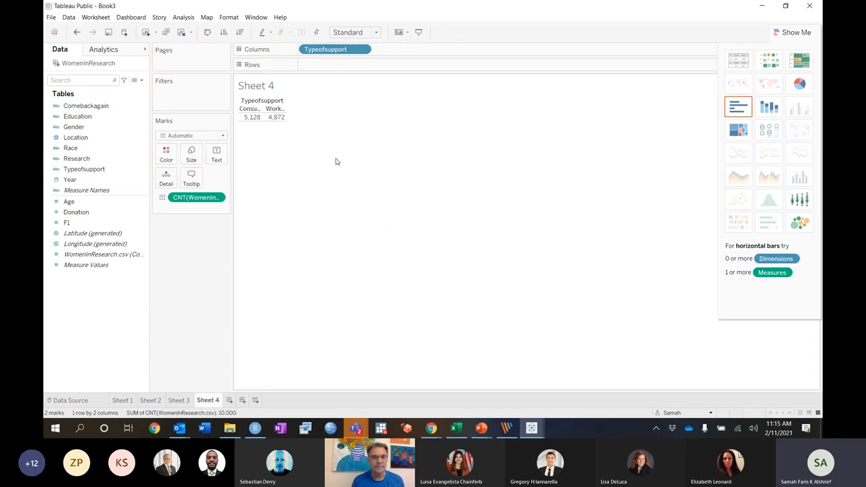
# Enlarge the cells of the Typeofsupport table so its column headings fit in full.
pyautogui.hotkey('ctrl', 'shift', 'b')
pyautogui.hotkey('ctrl', 'shift', 'b')
pyautogui.hotkey('ctrl', 'shift', 'b')
pyautogui.hotkey('ctrl', 'shift', 'b')
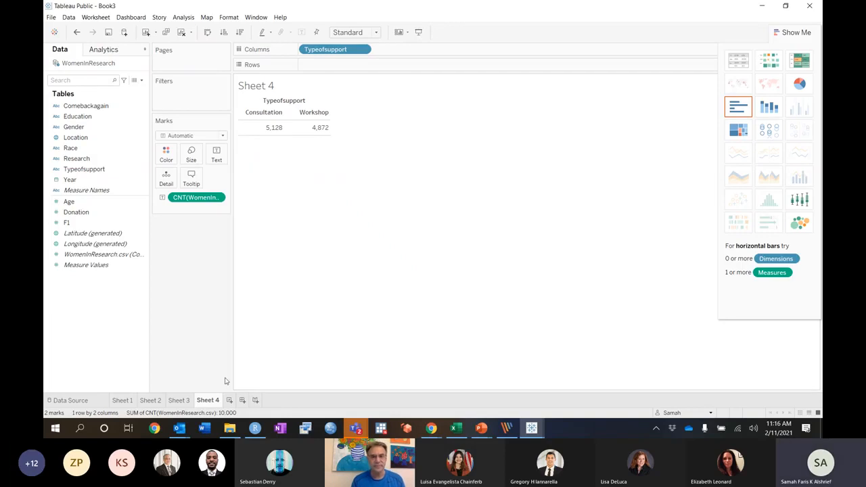
# Create a new sheet showing Education values as text, colored by the WomenInResearch.csv record count.
pyautogui.click(230, 401)
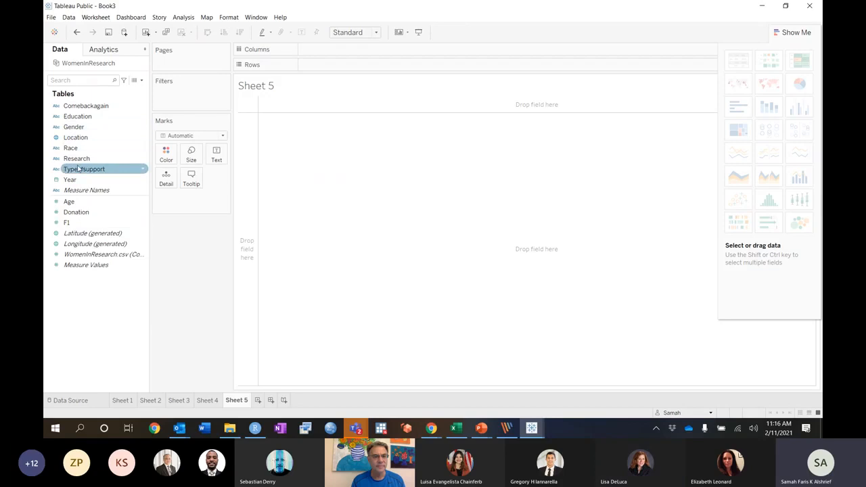
pyautogui.click(76, 118)
pyautogui.moveTo(75, 119); pyautogui.dragTo(171, 156)
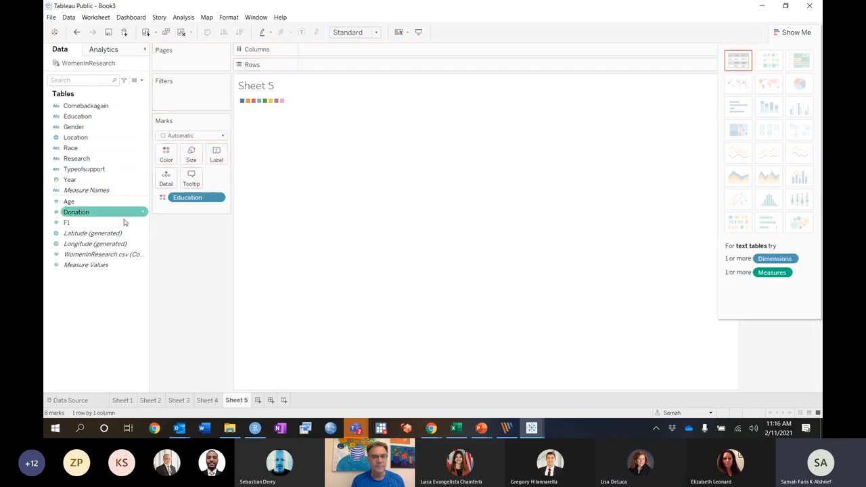
pyautogui.click(77, 256)
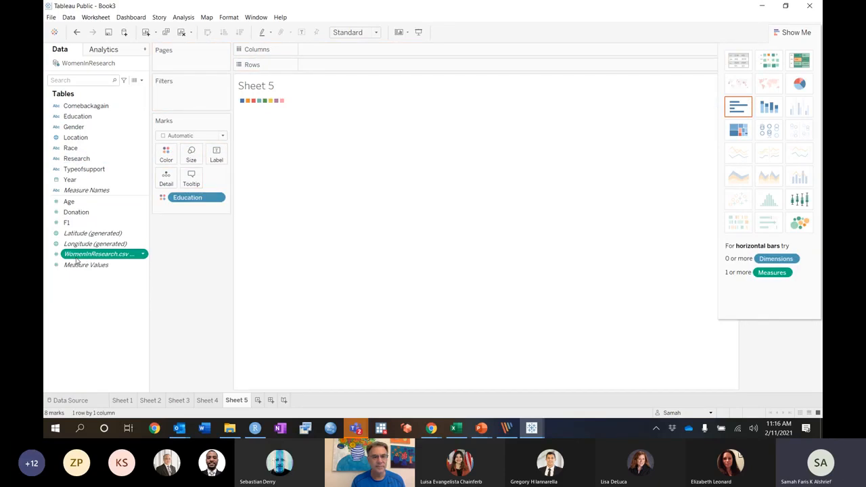
pyautogui.moveTo(76, 261); pyautogui.dragTo(169, 152)
pyautogui.click(95, 237)
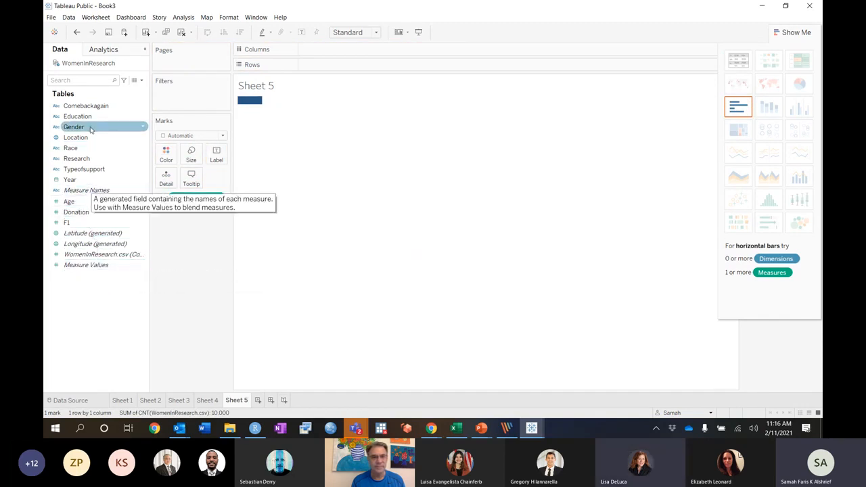
pyautogui.moveTo(72, 122); pyautogui.dragTo(217, 160)
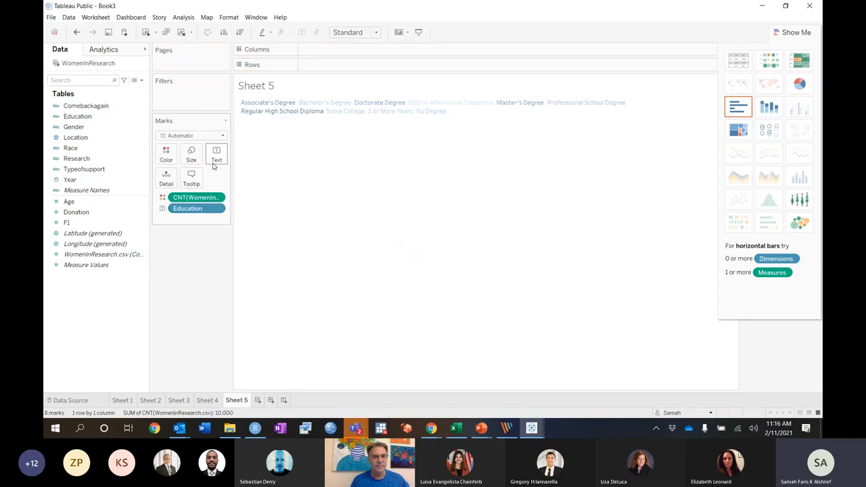
# Convert the Education view into a packed bubbles chart and inspect the details of individual bubbles.
pyautogui.click(805, 228)
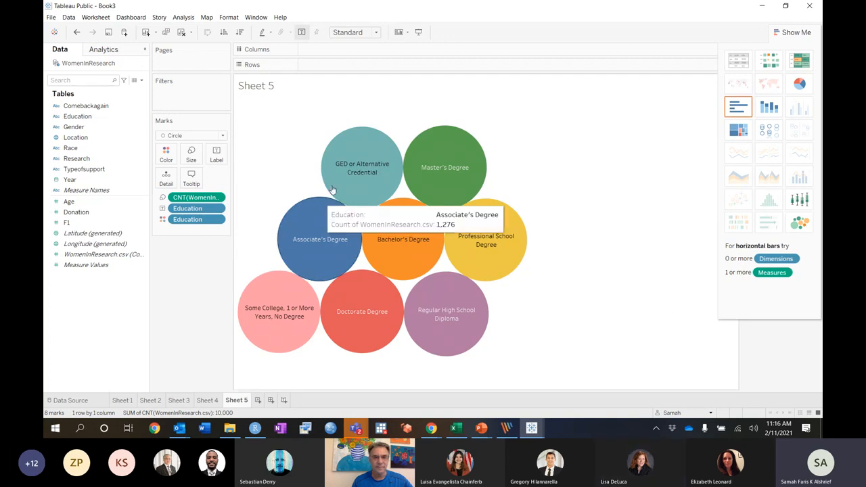
pyautogui.moveTo(388, 332)
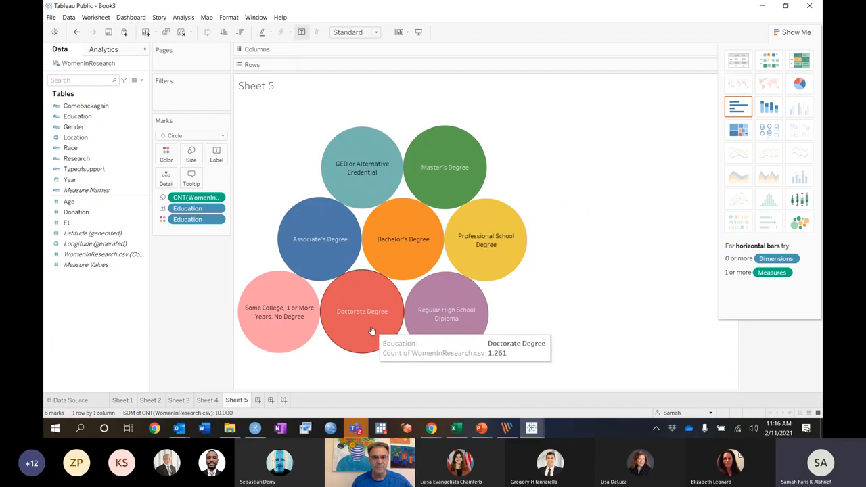
pyautogui.moveTo(290, 236)
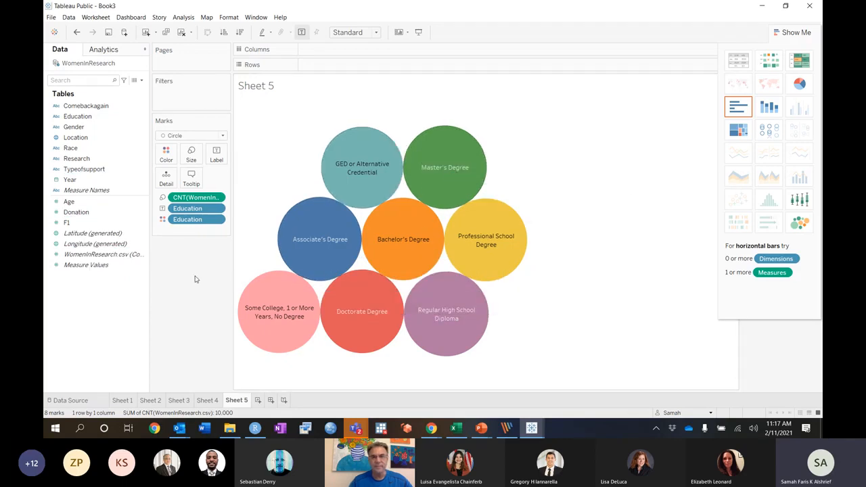
# Label the education bubbles with the WomenInResearch.csv record count and check the details of several bubbles.
pyautogui.click(133, 265)
pyautogui.click(89, 254)
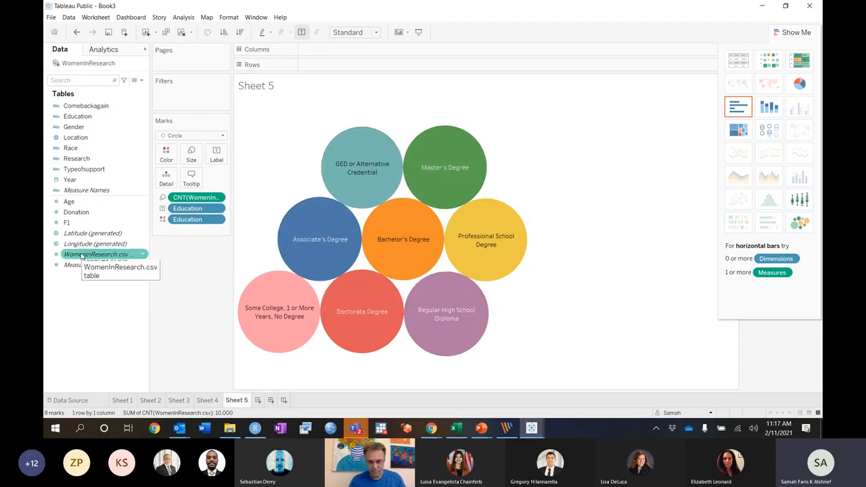
pyautogui.moveTo(81, 255); pyautogui.dragTo(216, 155)
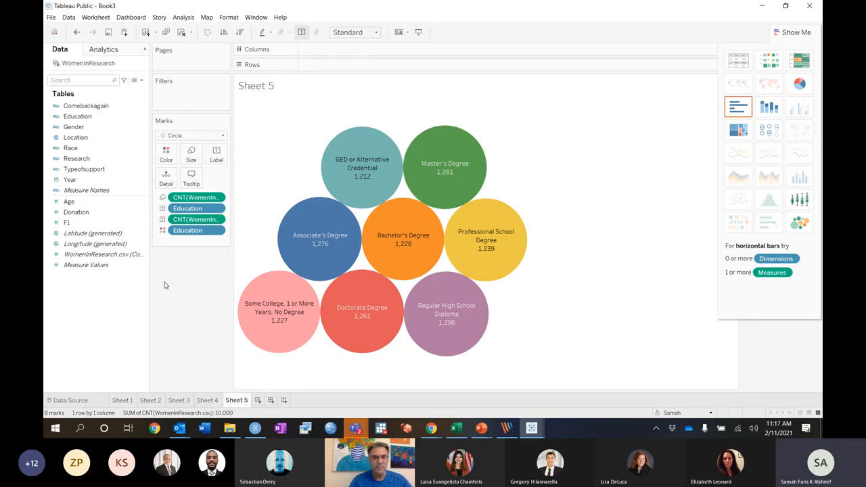
pyautogui.moveTo(300, 309)
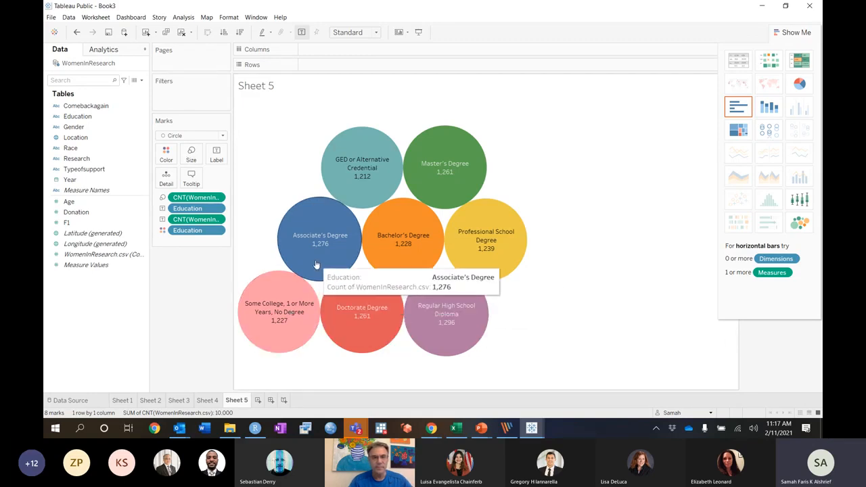
pyautogui.moveTo(455, 195)
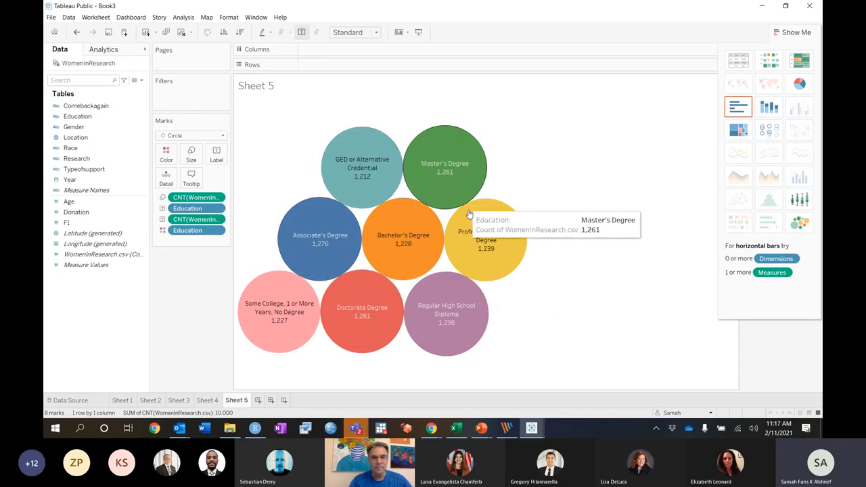
pyautogui.moveTo(419, 270)
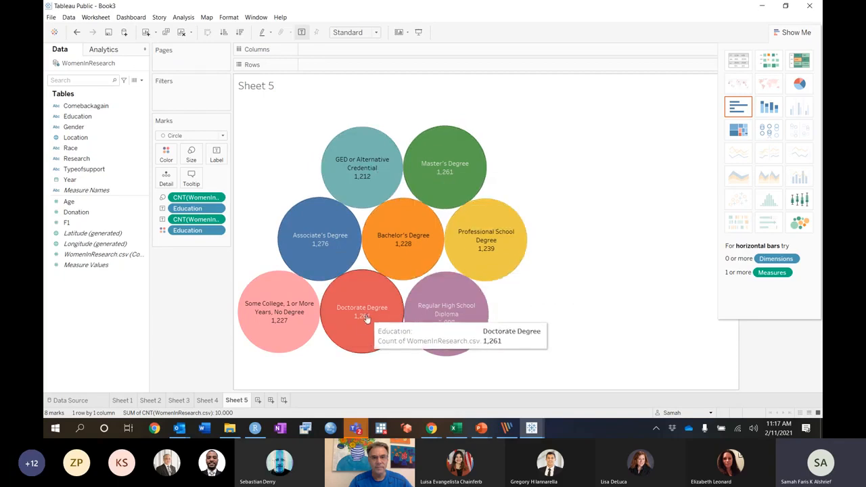
pyautogui.moveTo(429, 344)
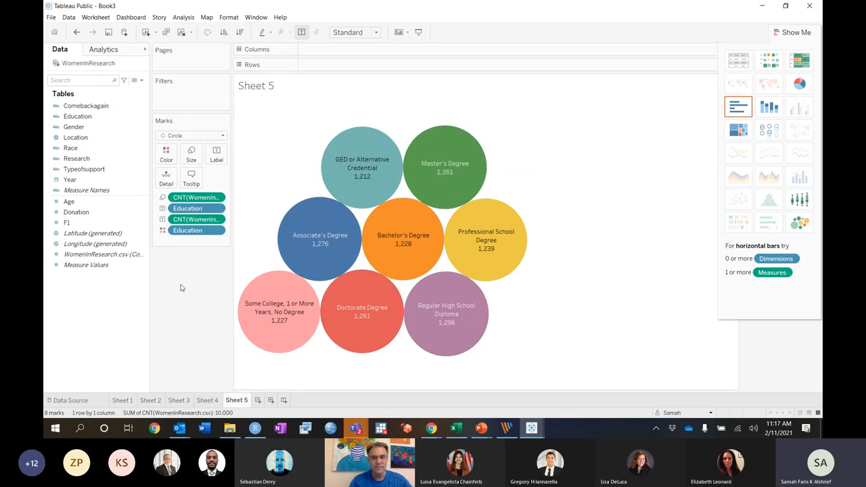
# Create a new sheet with Gender in columns and the WomenInResearch.csv record count as text.
pyautogui.click(259, 401)
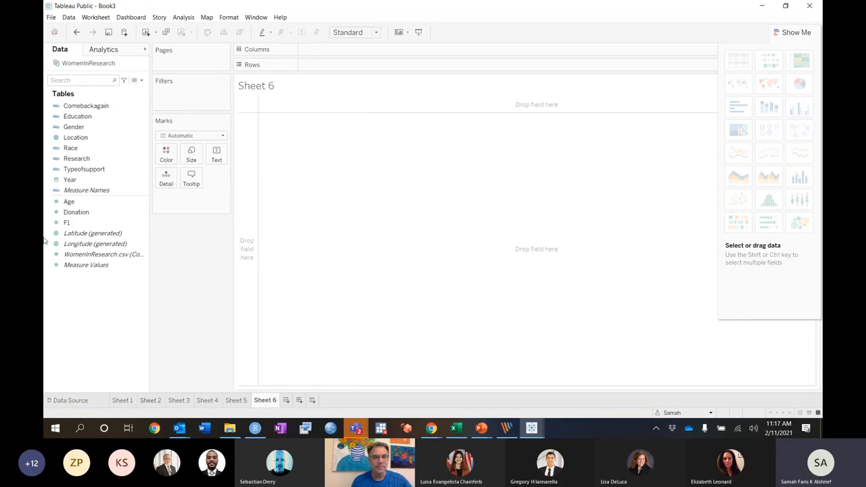
pyautogui.moveTo(72, 128); pyautogui.dragTo(325, 54)
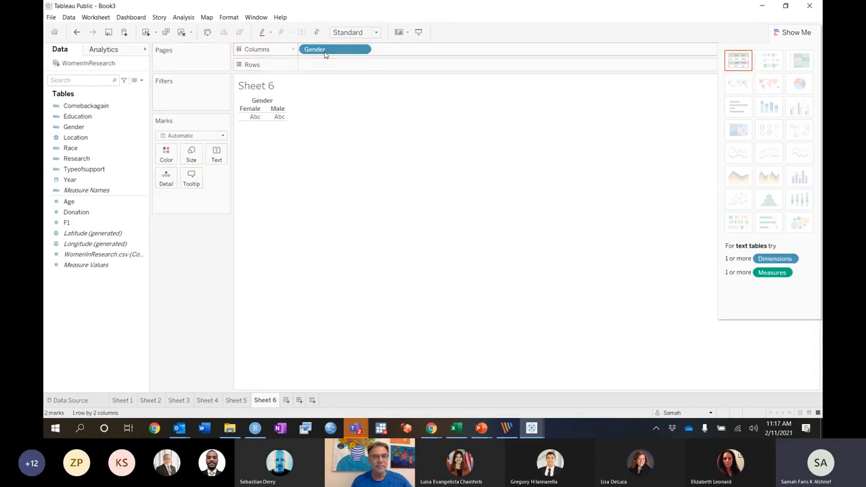
pyautogui.click(84, 256)
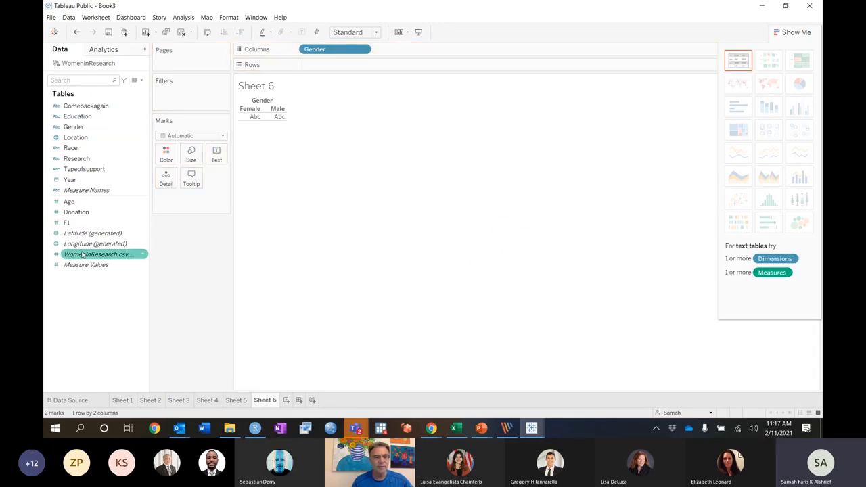
pyautogui.moveTo(82, 256); pyautogui.dragTo(217, 160)
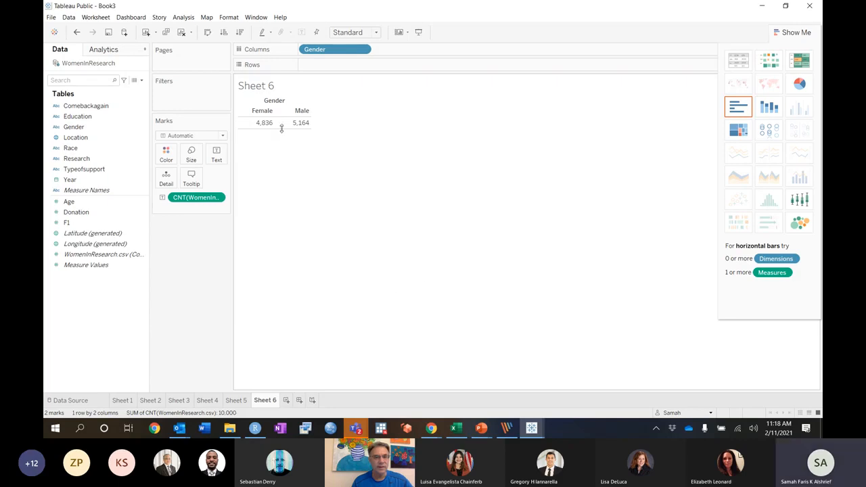
# Copy the Gender table's formatting from Sheet 6 and paste it onto the Typeofsupport table on Sheet 4.
pyautogui.moveTo(257, 116)
pyautogui.click(233, 19)
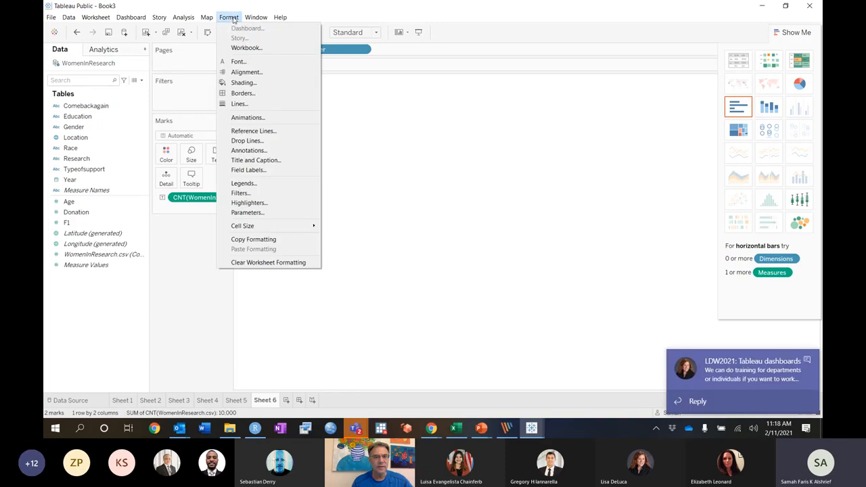
pyautogui.click(271, 240)
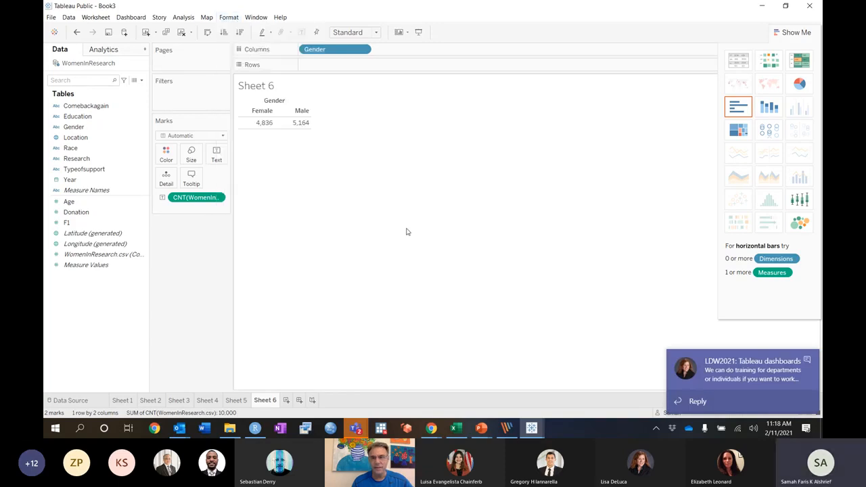
pyautogui.click(246, 128)
pyautogui.click(230, 18)
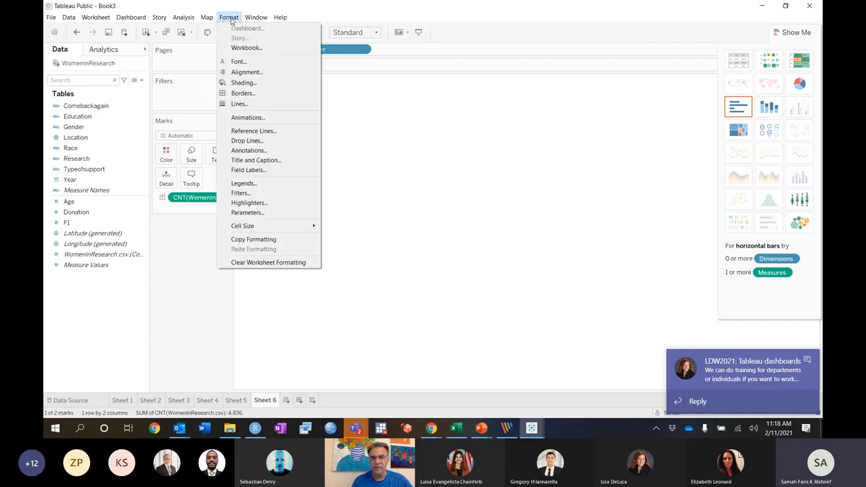
pyautogui.click(264, 240)
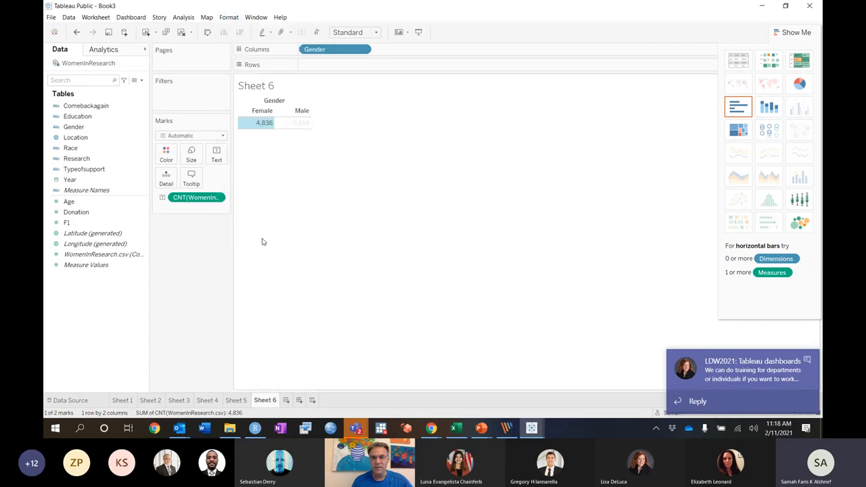
pyautogui.click(209, 400)
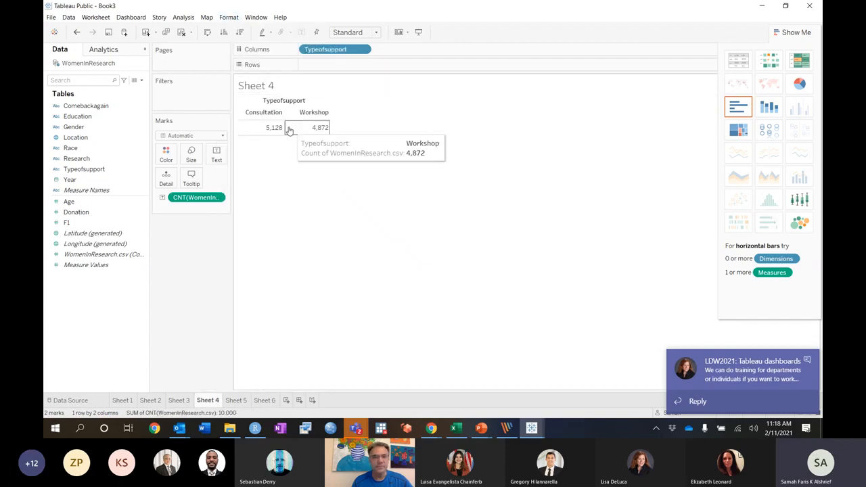
pyautogui.moveTo(264, 134)
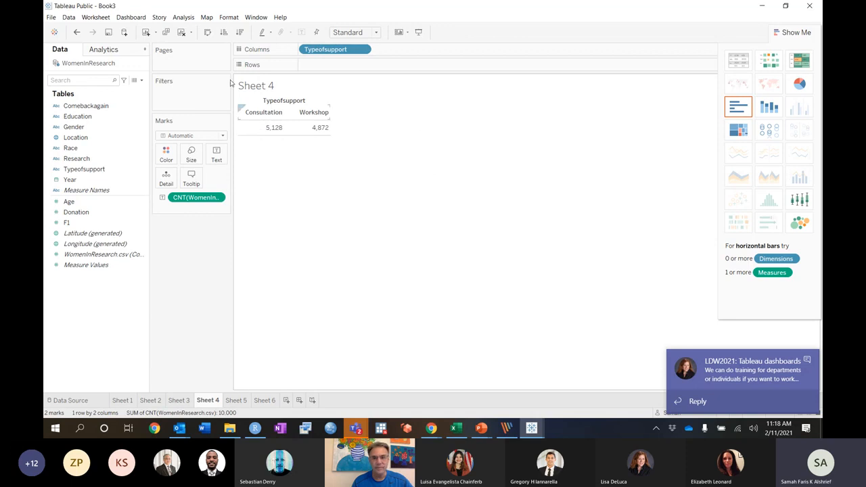
pyautogui.click(249, 128)
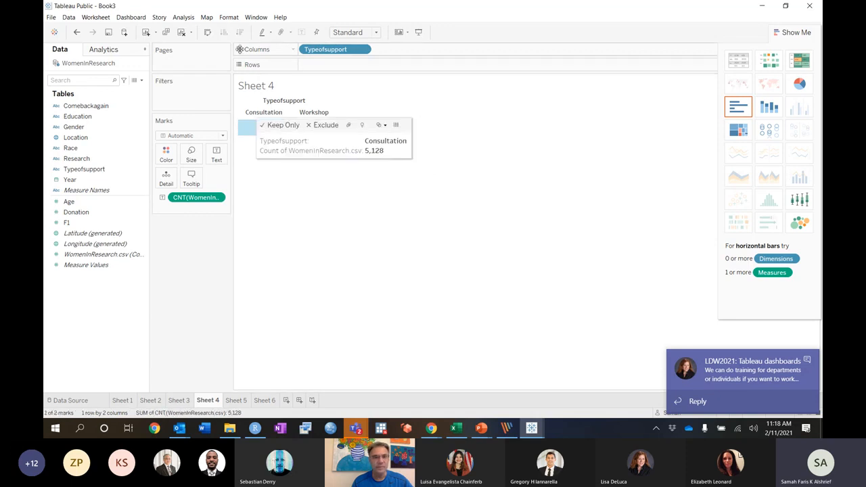
pyautogui.click(229, 17)
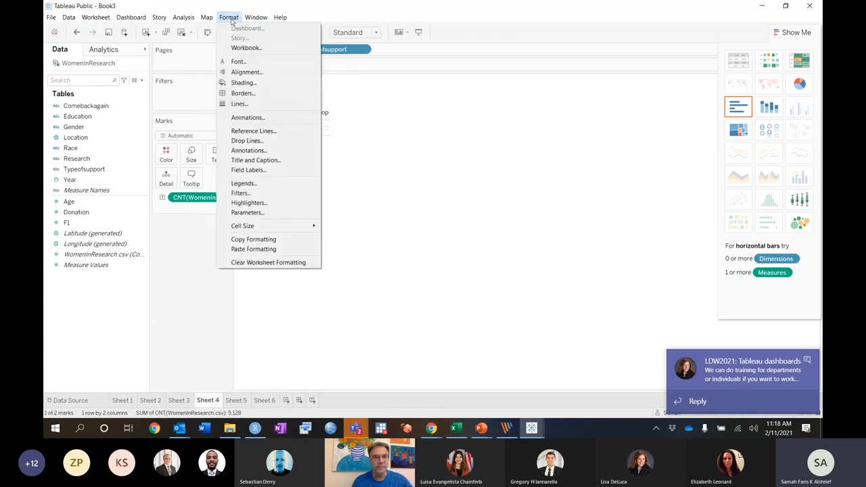
pyautogui.click(265, 251)
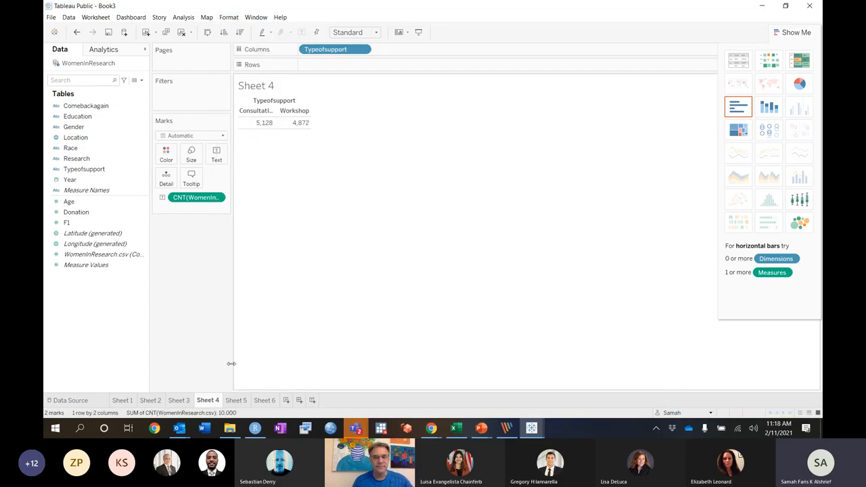
# Rename Sheet 6, which holds the gender count table, as Gender.
pyautogui.click(237, 404)
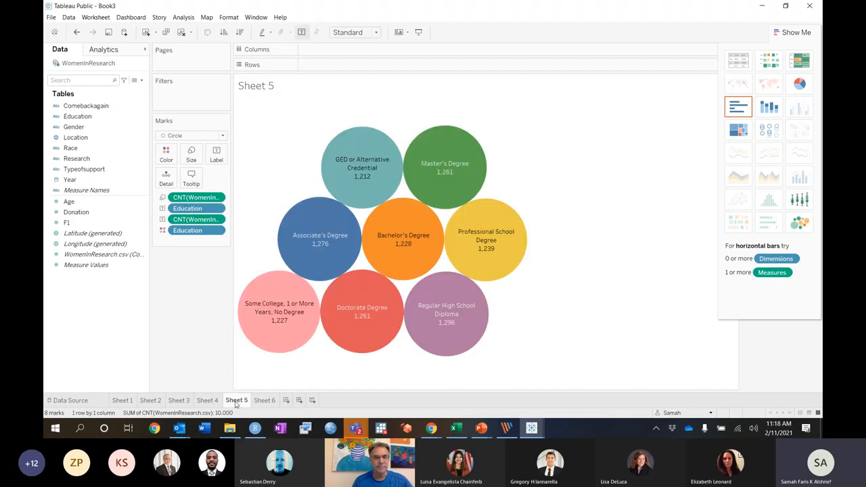
pyautogui.moveTo(236, 403)
pyautogui.moveTo(265, 404)
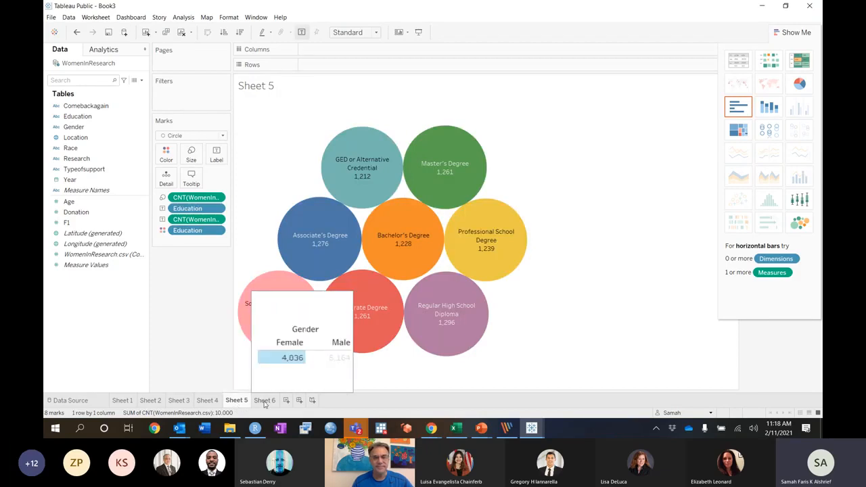
pyautogui.click(264, 401)
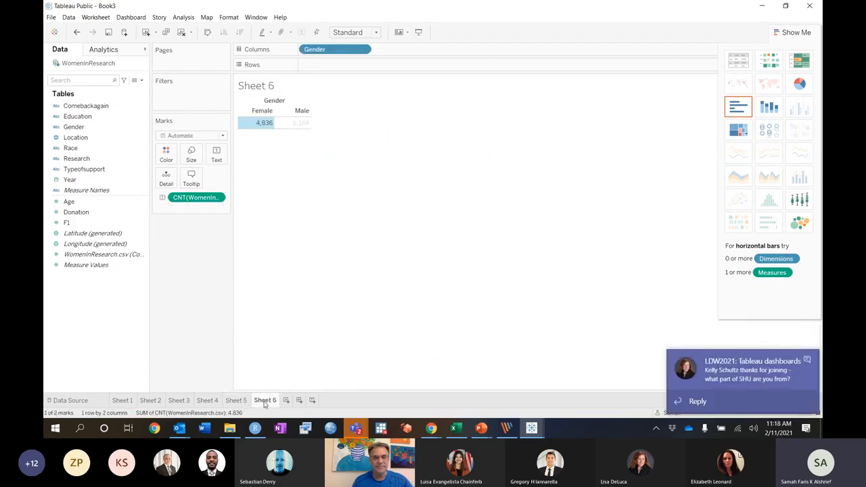
pyautogui.rightClick(265, 402)
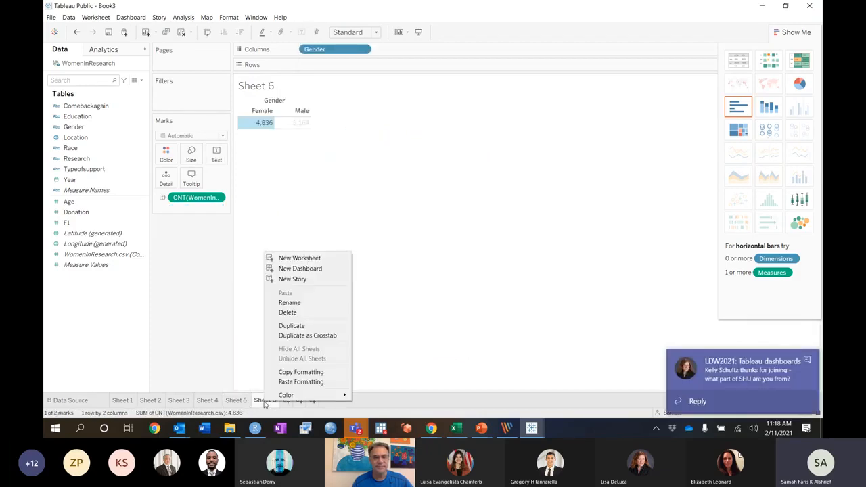
pyautogui.click(290, 304)
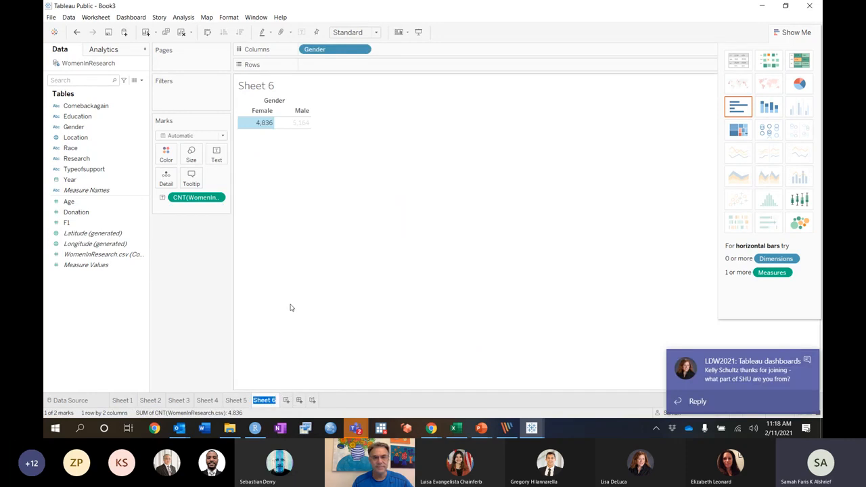
pyautogui.write('Gen')
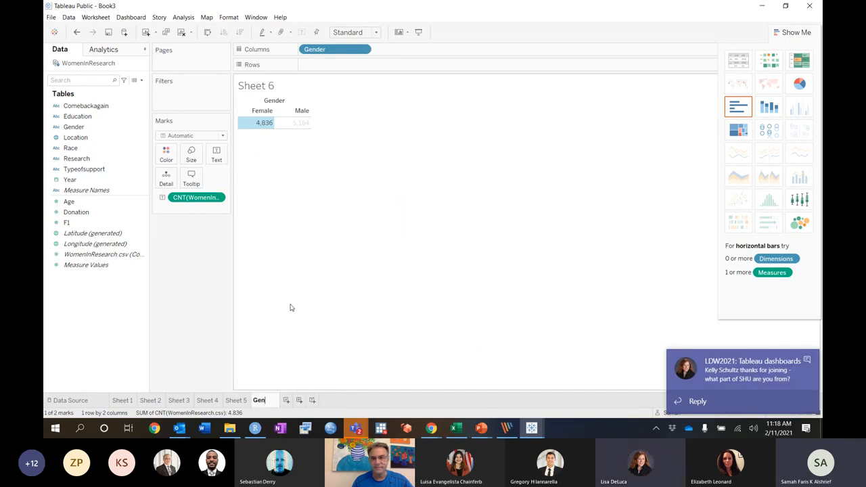
pyautogui.write('de')
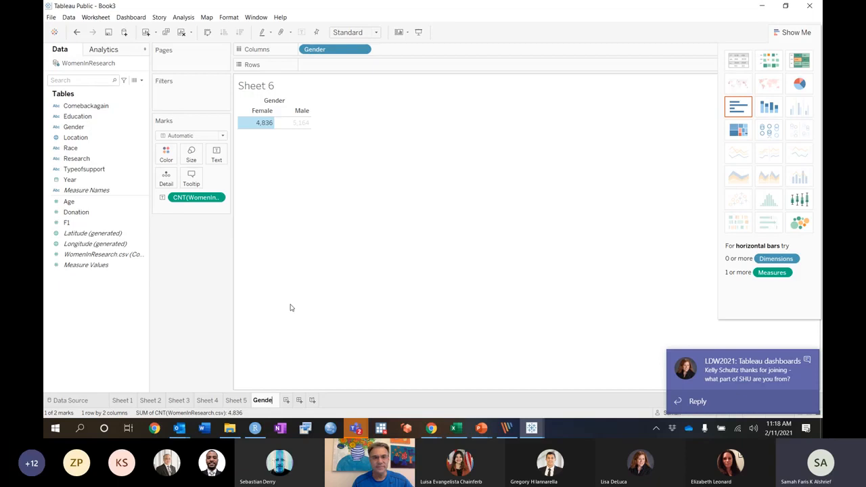
pyautogui.write('r')
pyautogui.click(320, 334)
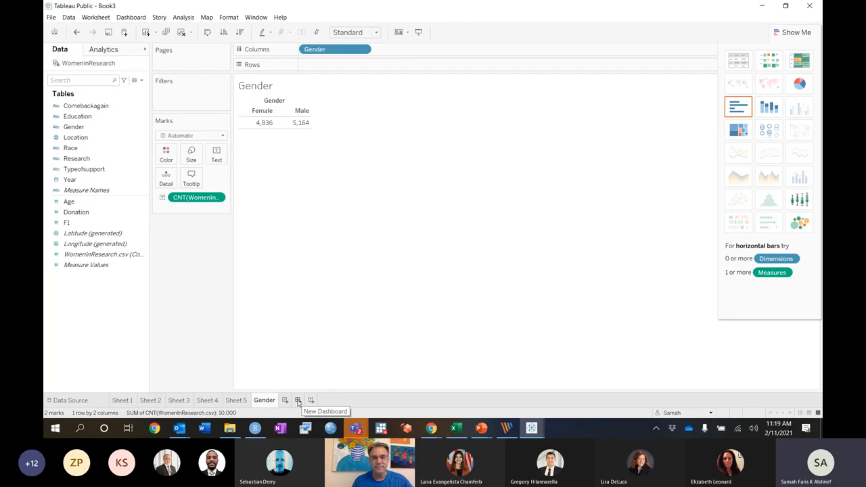
# Create a new dashboard with its size set to Automatic and close the Show Me chart gallery.
pyautogui.click(297, 401)
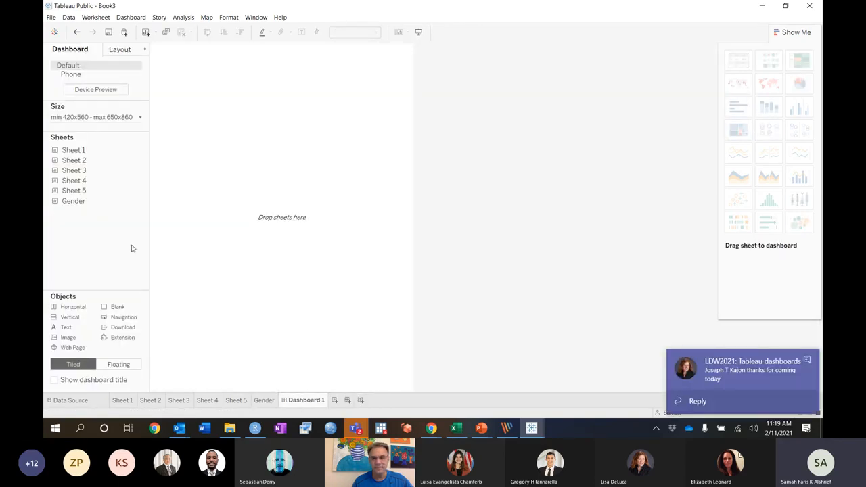
pyautogui.doubleClick(99, 173)
pyautogui.hotkey('ctrl', 'z')
pyautogui.click(139, 117)
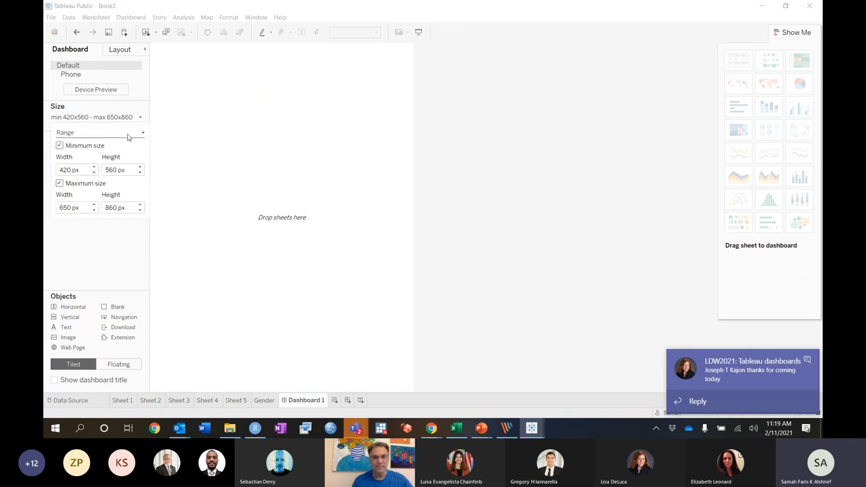
pyautogui.click(129, 134)
pyautogui.click(92, 151)
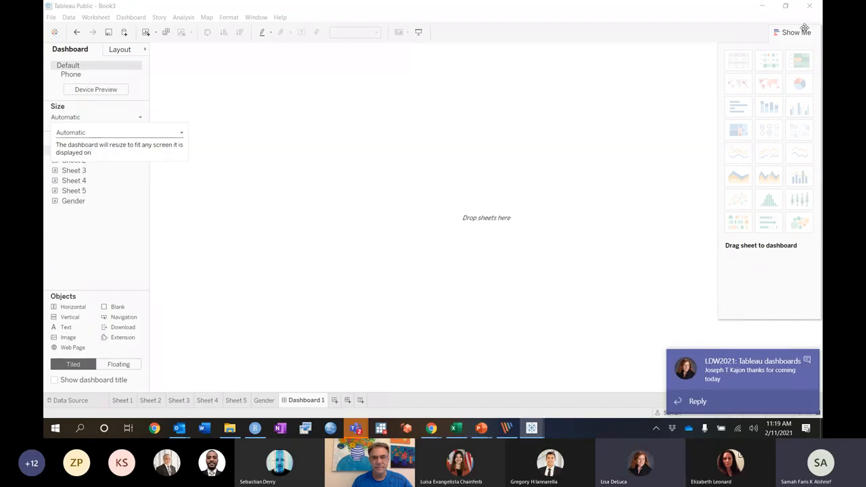
pyautogui.click(798, 32)
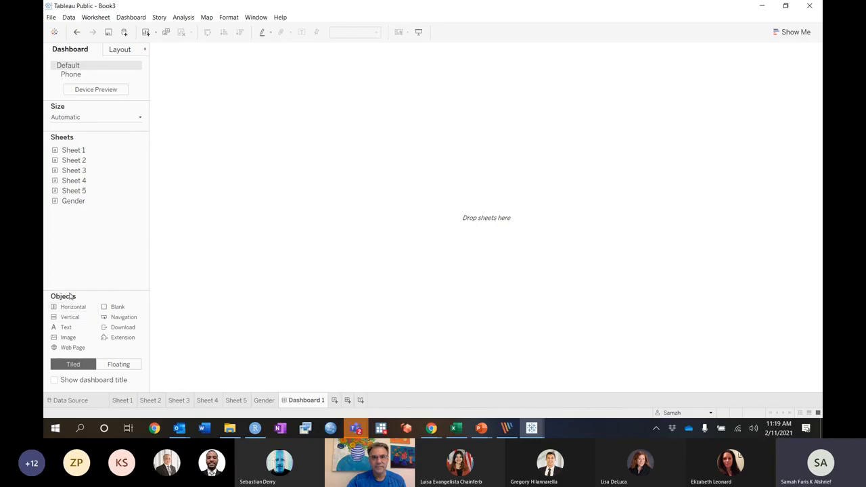
# Add a vertical container to the empty dashboard and place the race table from Sheet 2 in it.
pyautogui.moveTo(75, 320); pyautogui.dragTo(434, 74)
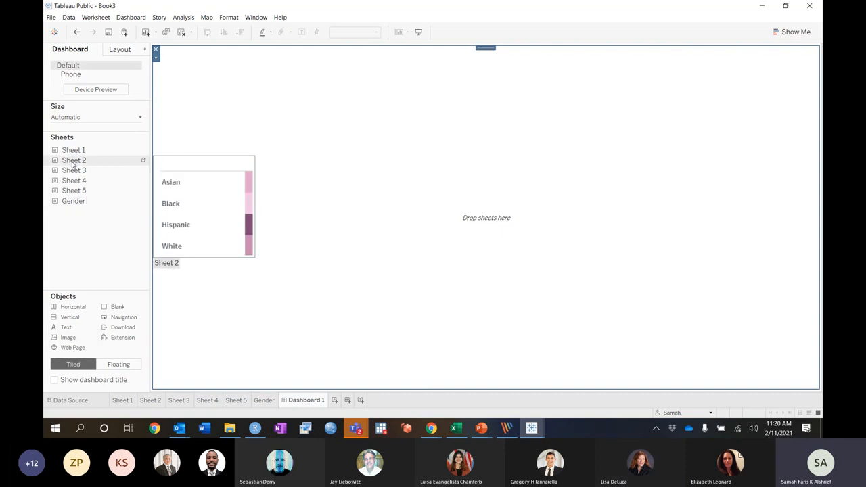
pyautogui.moveTo(73, 164); pyautogui.dragTo(207, 204)
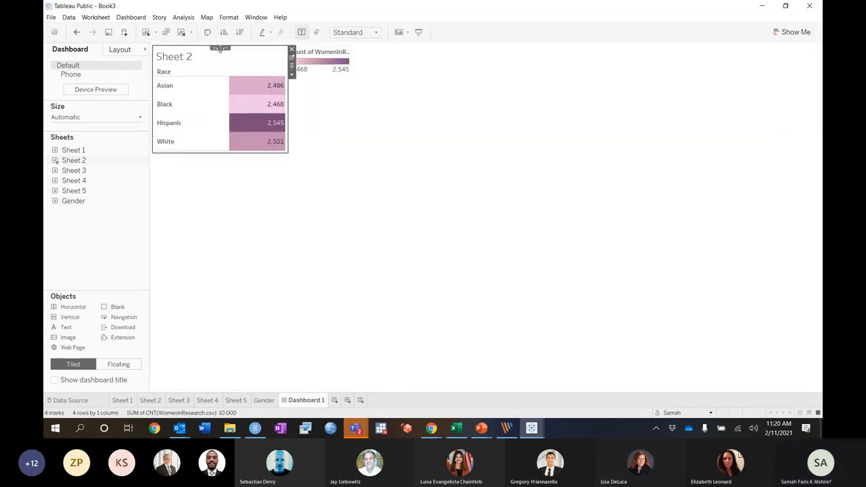
pyautogui.moveTo(220, 49); pyautogui.dragTo(228, 152)
pyautogui.doubleClick(54, 181)
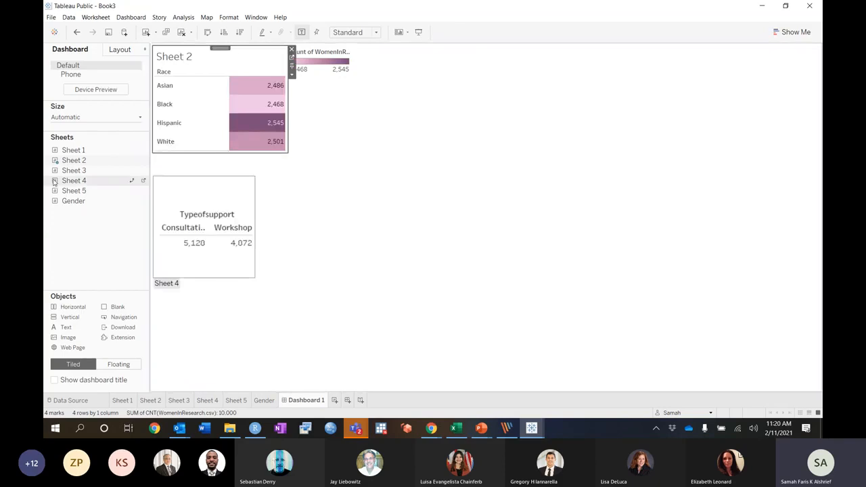
pyautogui.hotkey('ctrl', 'z')
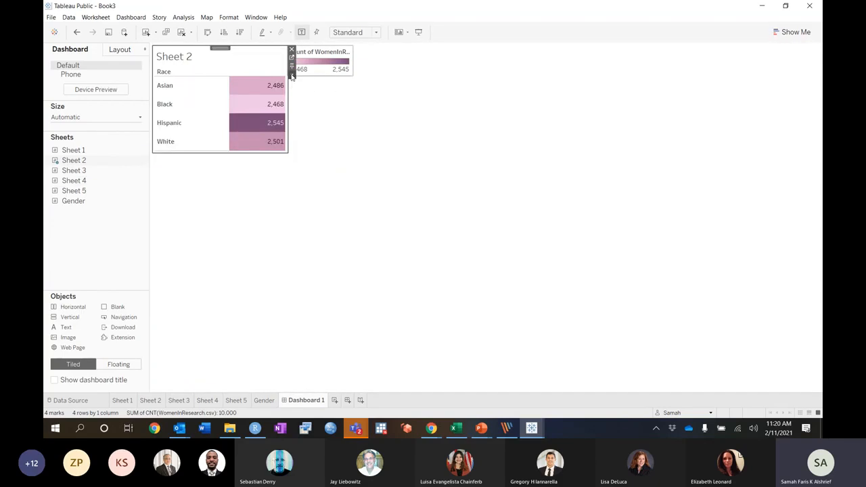
# Make the Sheet 2 race table floating and move it below the count color legend.
pyautogui.click(292, 74)
pyautogui.click(321, 214)
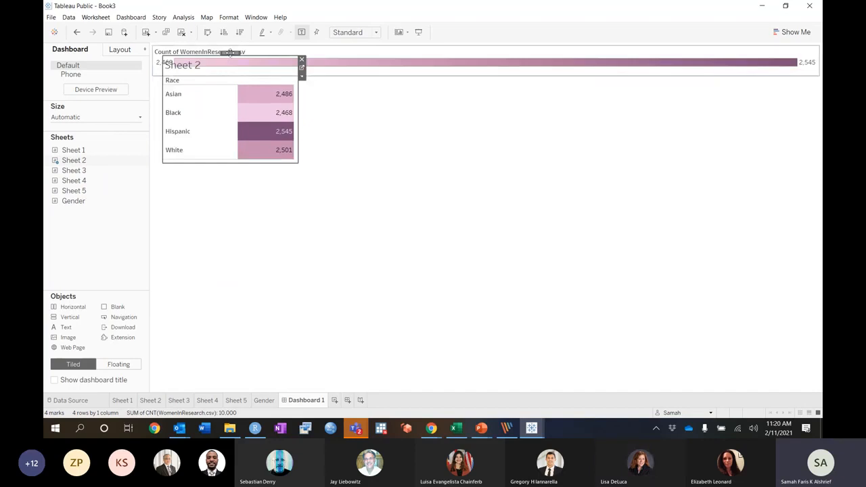
pyautogui.moveTo(230, 52); pyautogui.dragTo(223, 147)
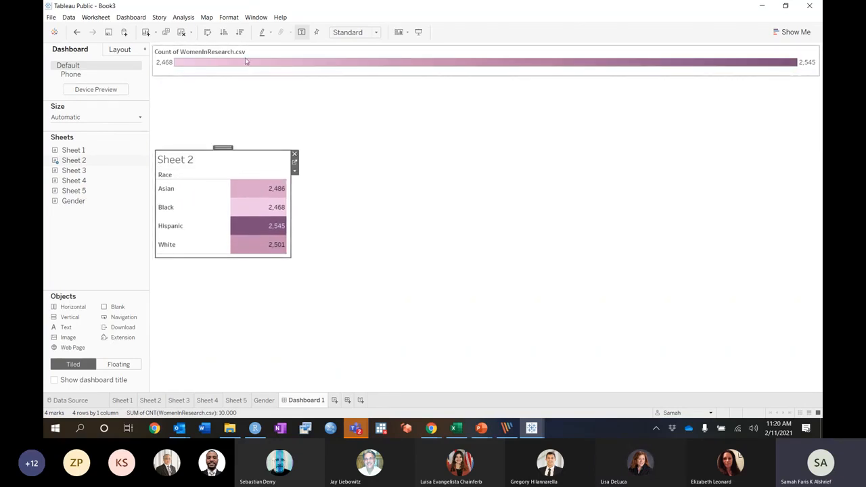
pyautogui.click(188, 73)
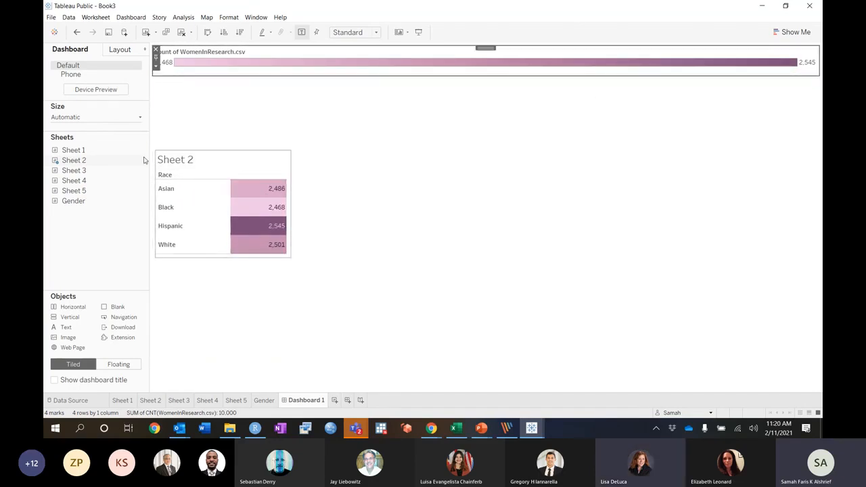
# Add the Sheet 1 map to the dashboard as a floating object and place it in the empty area right of the race table.
pyautogui.moveTo(124, 159)
pyautogui.click(66, 203)
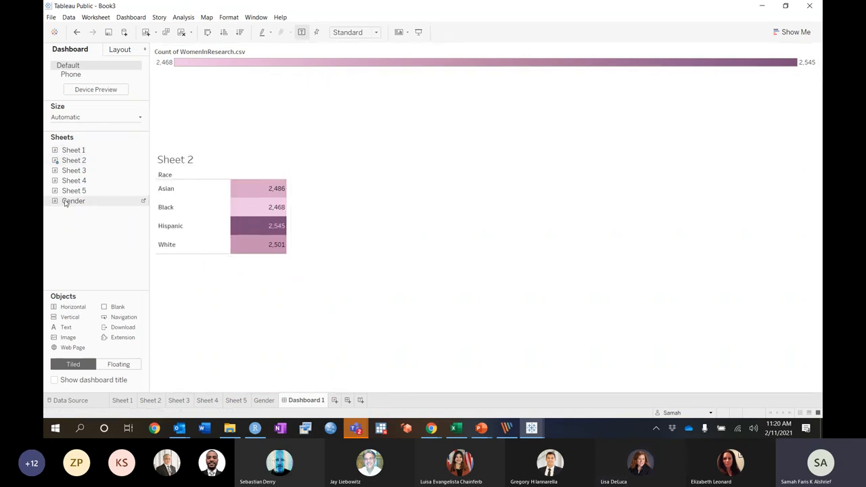
pyautogui.moveTo(65, 194)
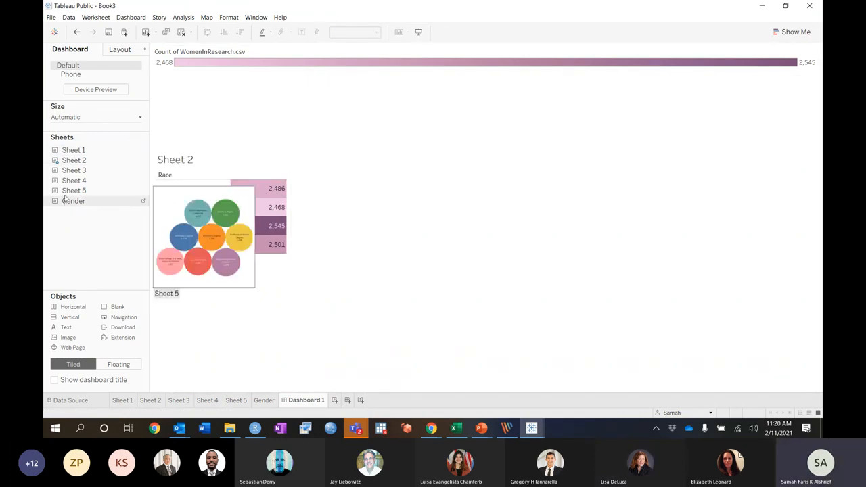
pyautogui.moveTo(73, 176)
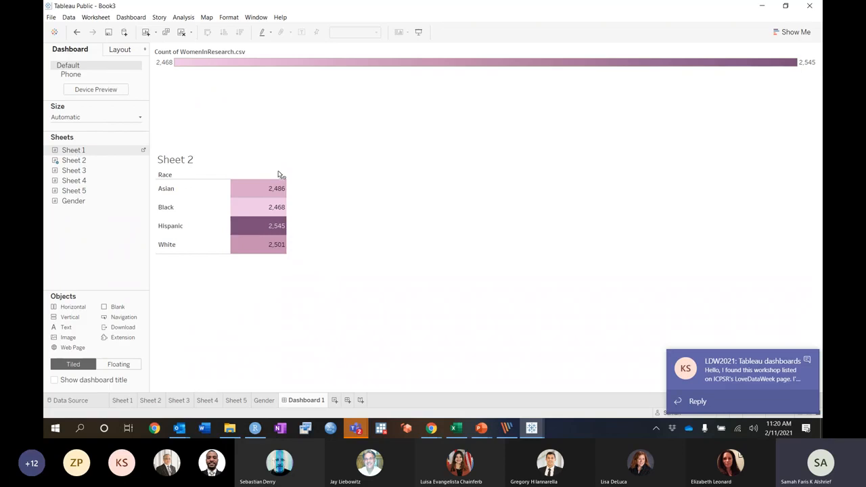
pyautogui.moveTo(280, 174); pyautogui.dragTo(341, 191)
pyautogui.moveTo(452, 230); pyautogui.dragTo(453, 230)
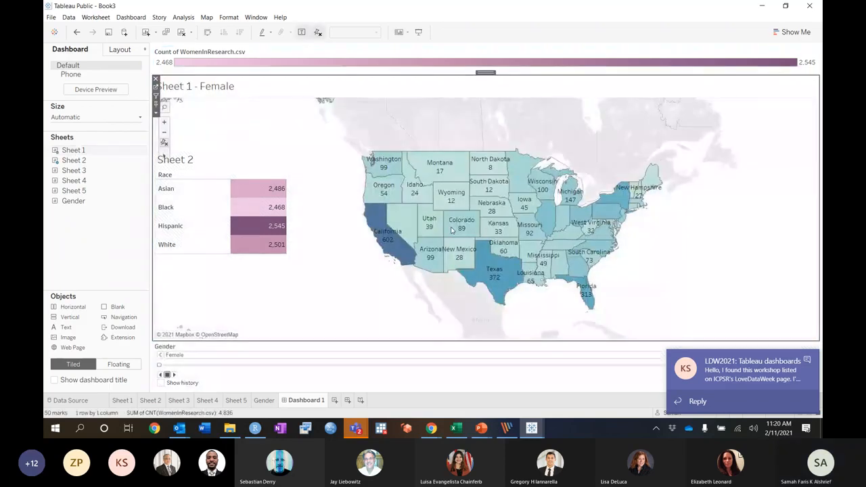
pyautogui.click(156, 111)
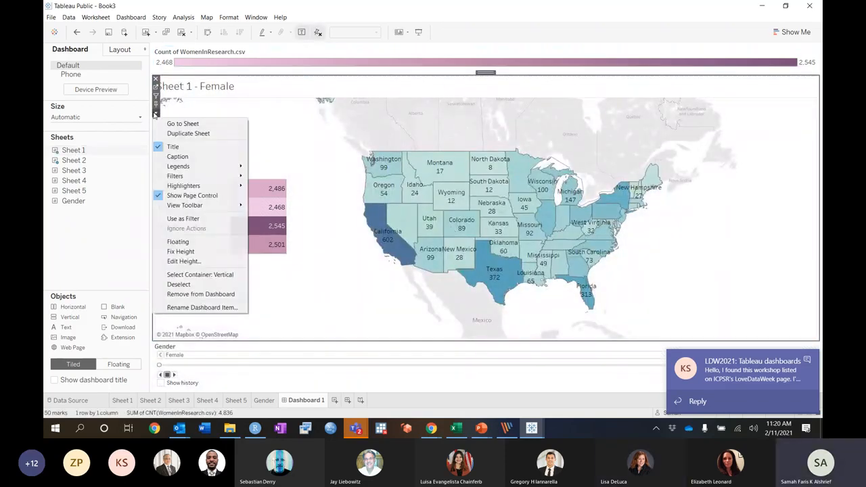
pyautogui.click(192, 244)
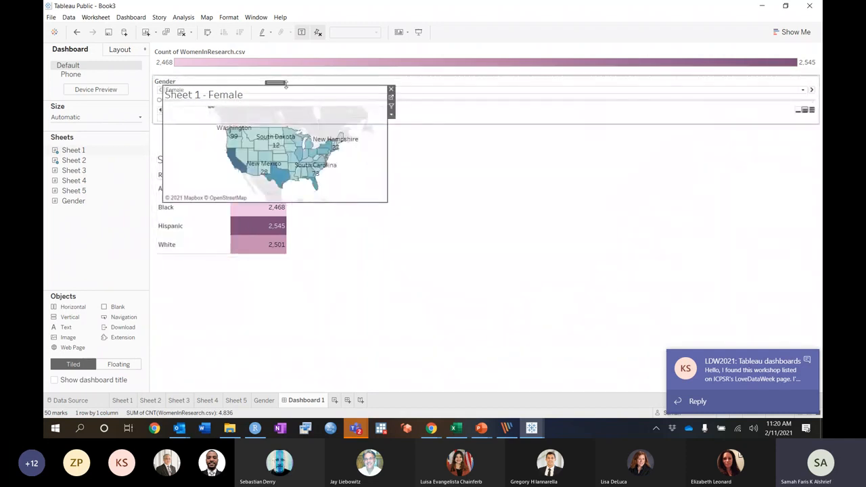
pyautogui.moveTo(286, 84); pyautogui.dragTo(625, 200)
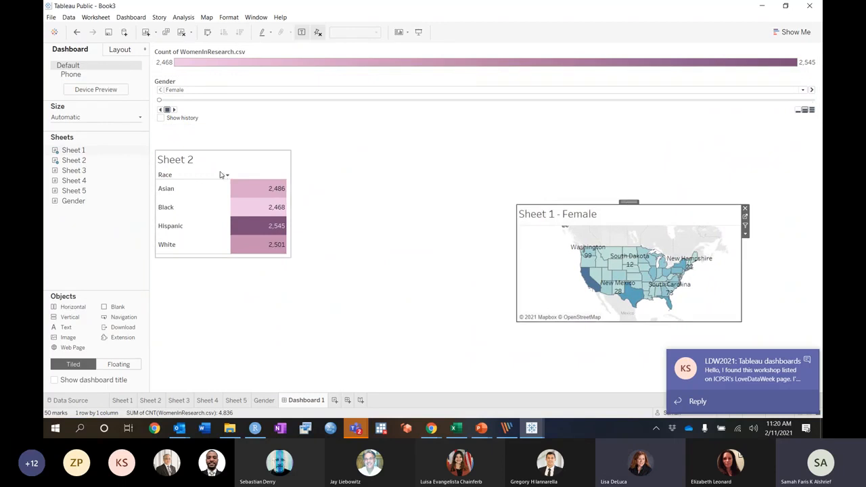
# Shift the race table down and add the Sheet 5 education bubble chart as a floating object over its lower edge.
pyautogui.click(222, 175)
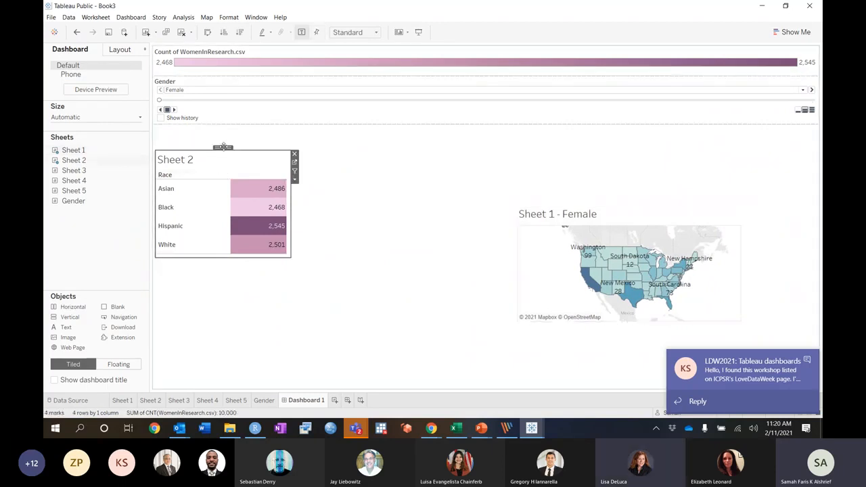
pyautogui.moveTo(223, 147); pyautogui.dragTo(228, 193)
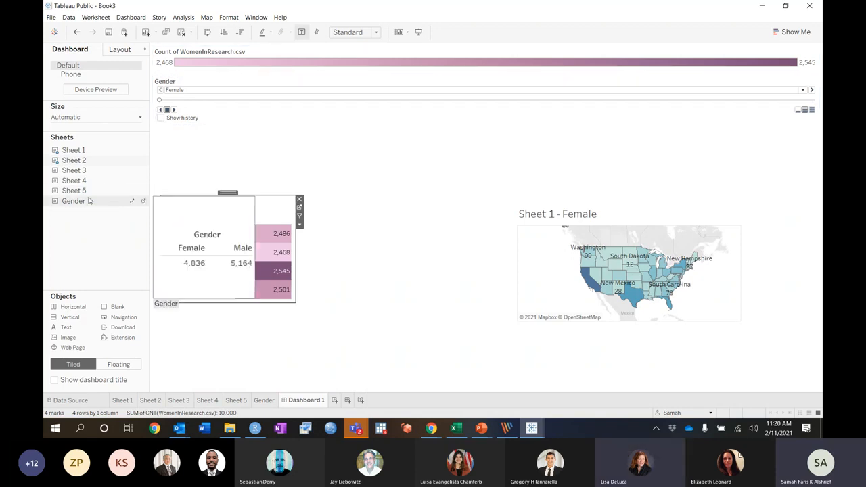
pyautogui.moveTo(76, 195); pyautogui.dragTo(354, 316)
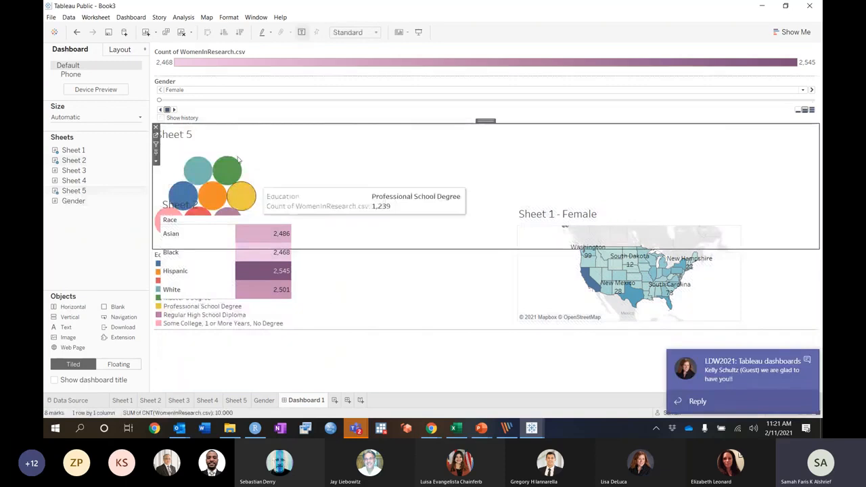
pyautogui.click(156, 164)
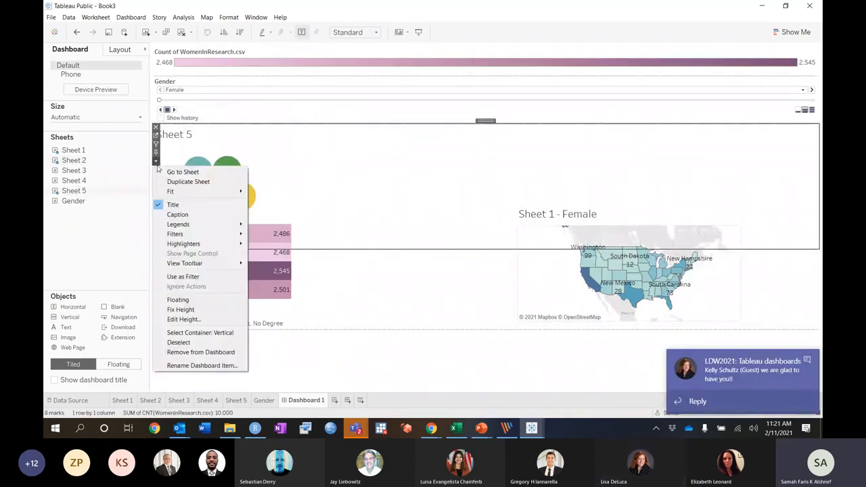
pyautogui.click(178, 302)
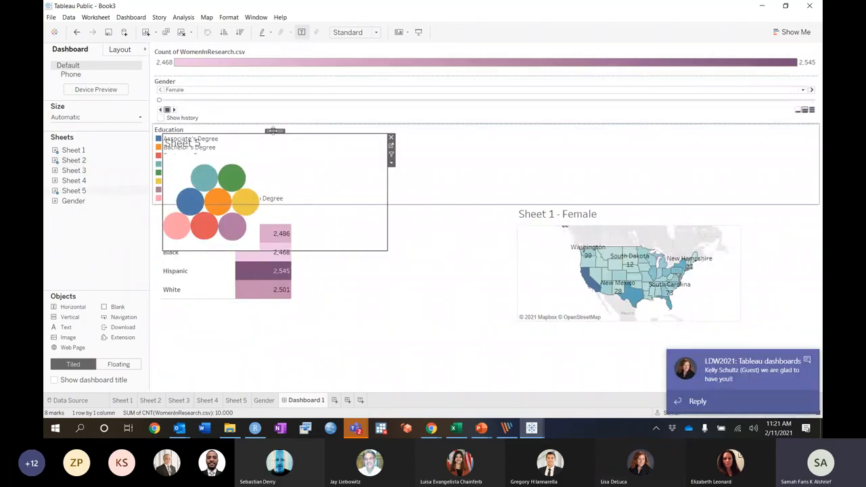
pyautogui.moveTo(275, 131); pyautogui.dragTo(263, 277)
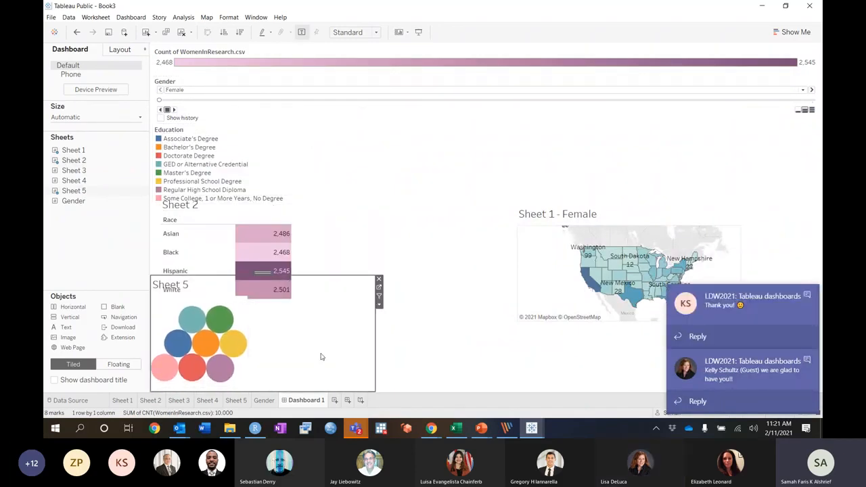
# Set the fit of the Sheet 5 education bubble chart to Entire View.
pyautogui.click(429, 299)
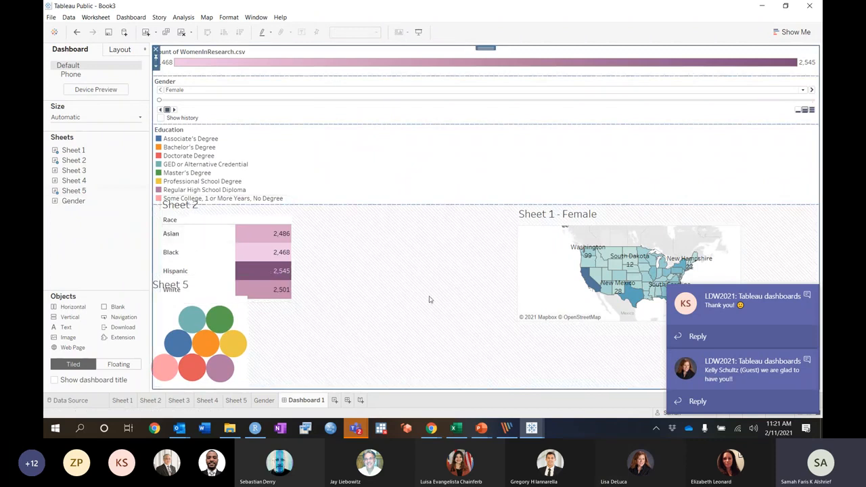
pyautogui.click(323, 330)
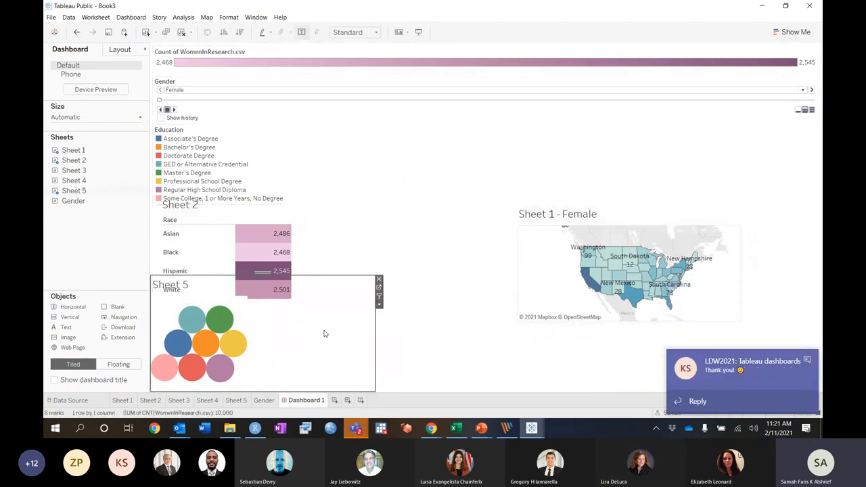
pyautogui.moveTo(211, 346)
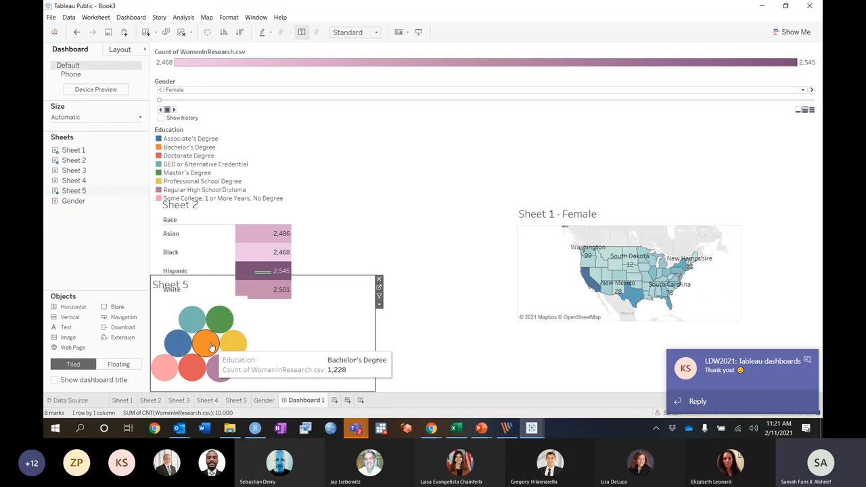
pyautogui.click(377, 32)
pyautogui.click(363, 71)
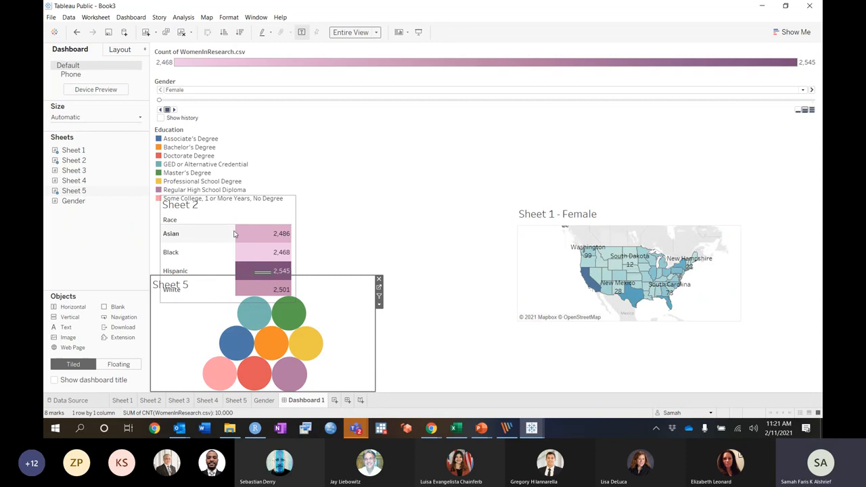
# Fit the Sheet 2 race table to Entire View, widen it to about twice its width and align it with the dashboard's left edge.
pyautogui.click(267, 234)
pyautogui.click(299, 226)
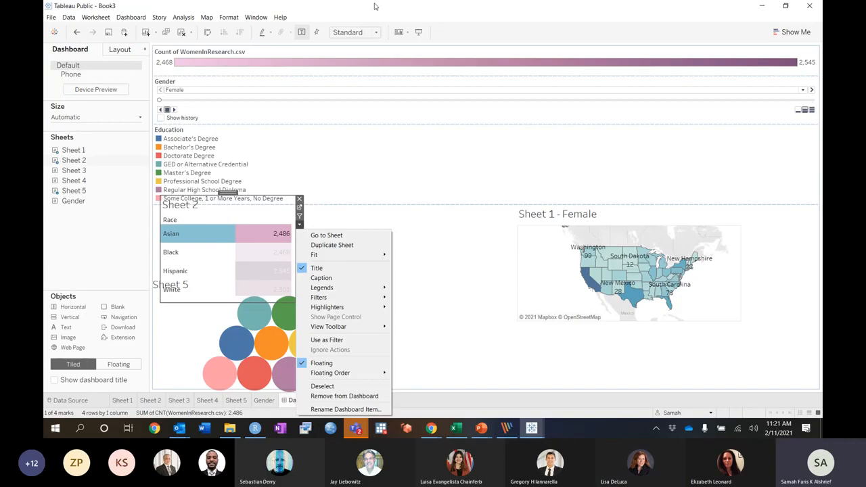
pyautogui.click(354, 19)
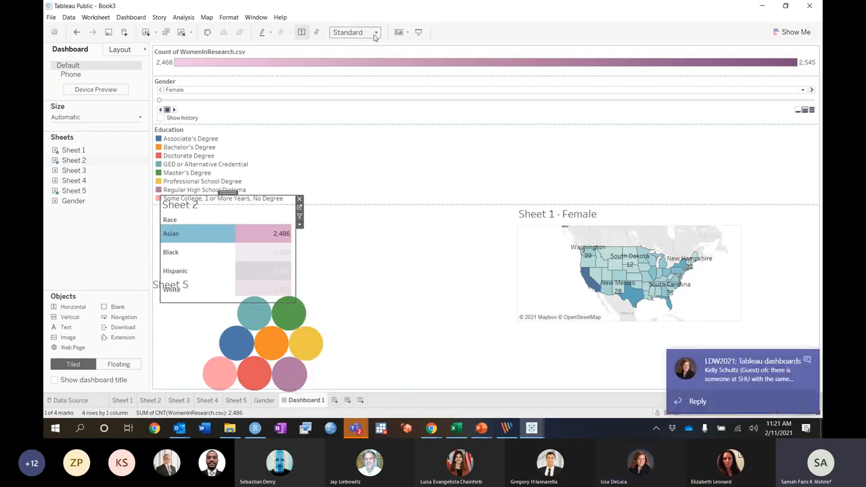
pyautogui.click(300, 225)
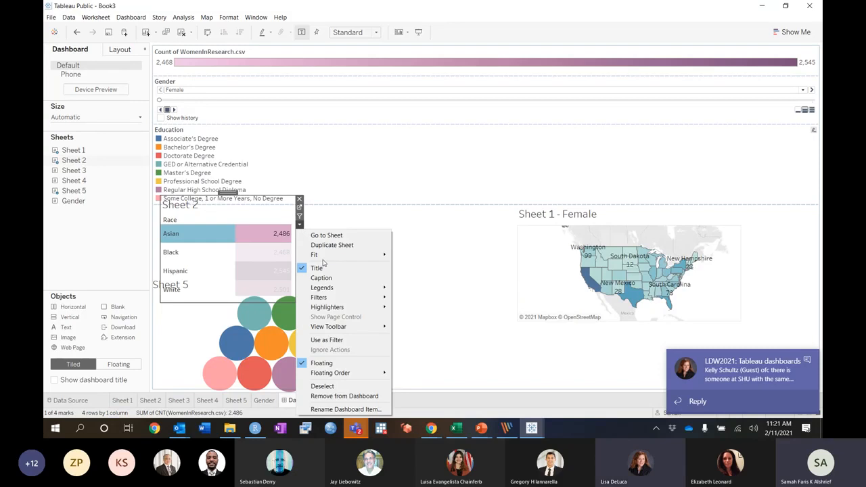
pyautogui.moveTo(324, 255)
pyautogui.click(423, 286)
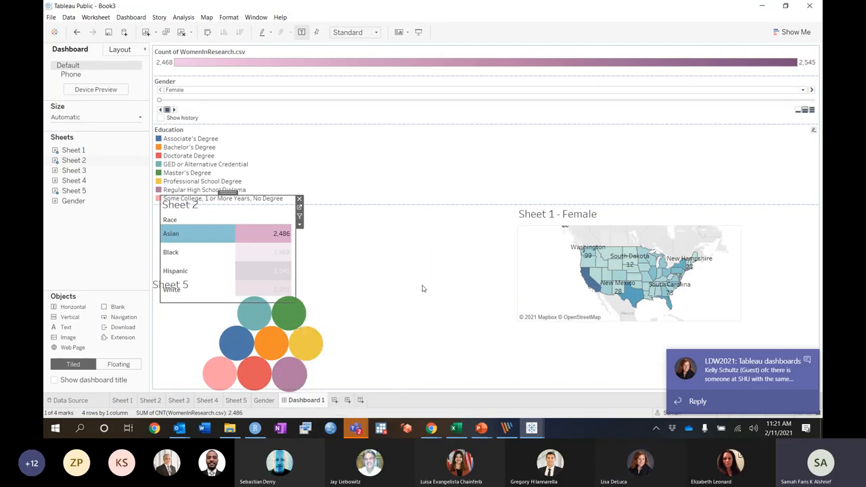
pyautogui.moveTo(300, 262); pyautogui.dragTo(427, 254)
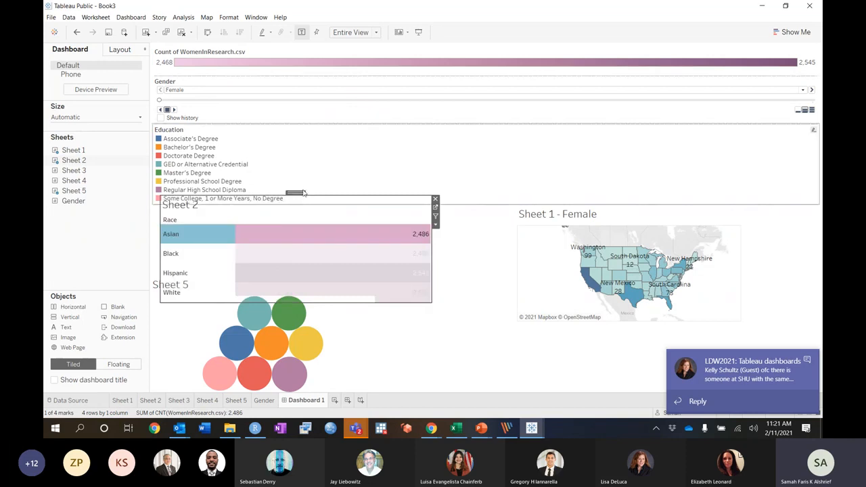
pyautogui.moveTo(296, 193)
pyautogui.mouseDown()
pyautogui.moveTo(286, 196)
pyautogui.moveTo(293, 198)
pyautogui.mouseUp()
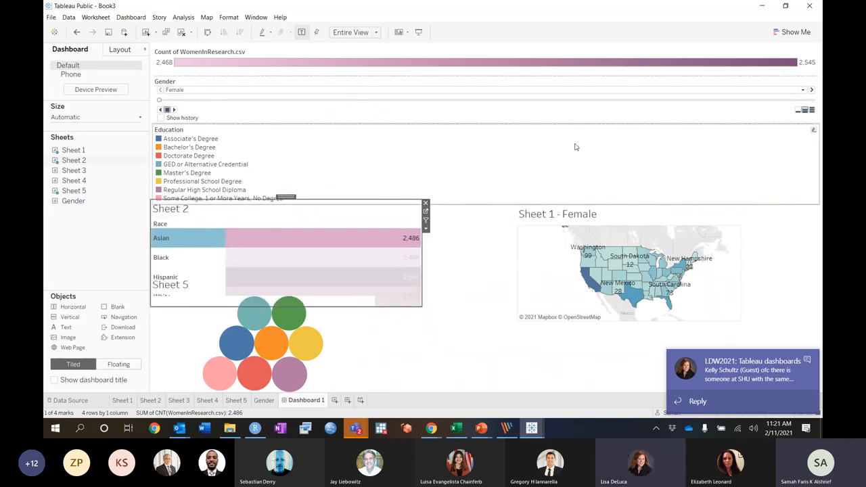
# Remove the Education color legend from the dashboard.
pyautogui.click(627, 160)
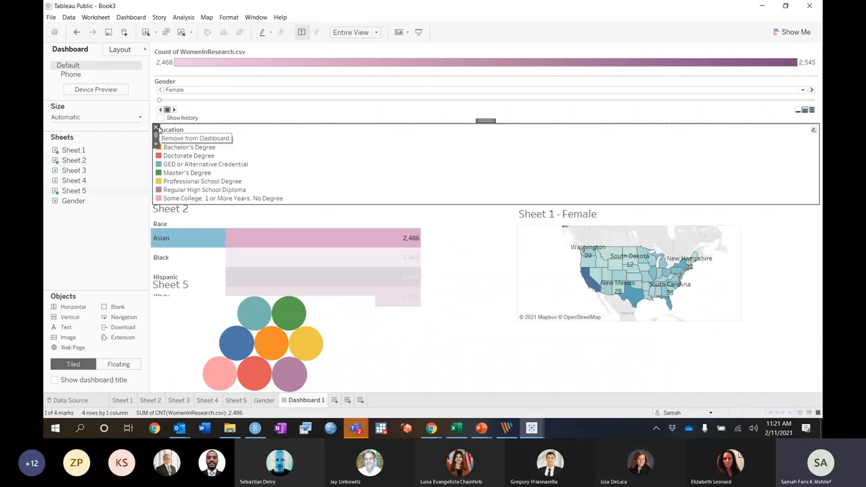
pyautogui.click(156, 146)
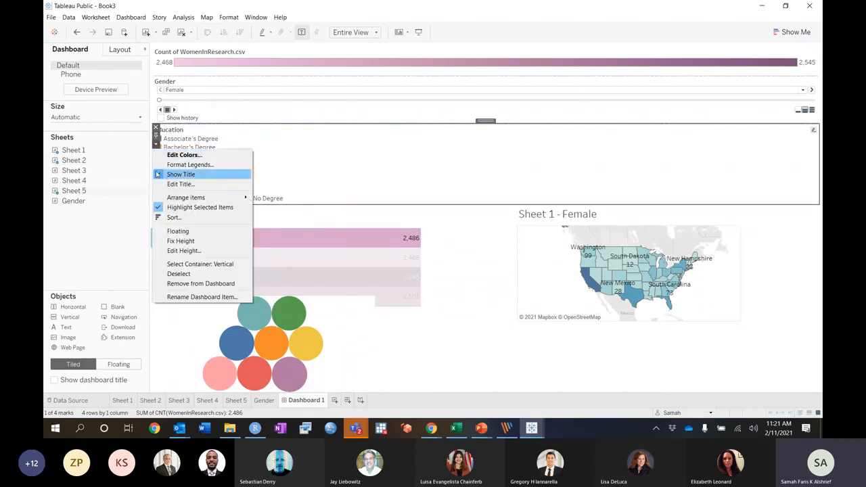
pyautogui.click(156, 129)
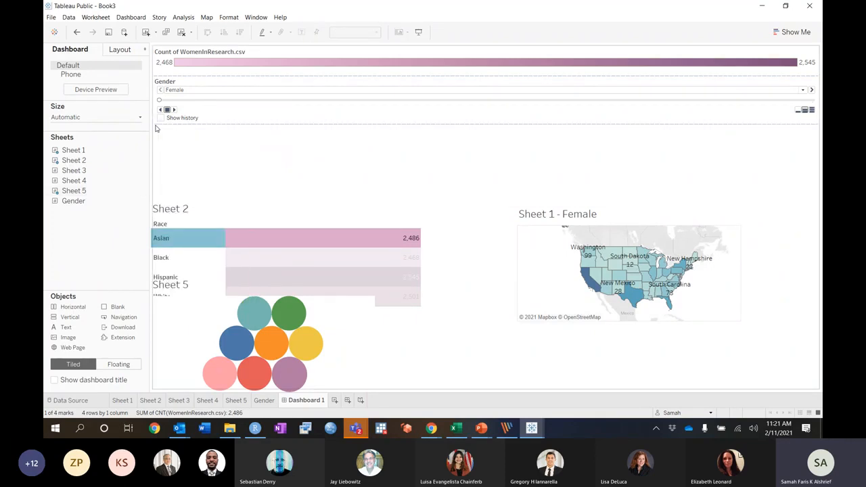
pyautogui.click(363, 169)
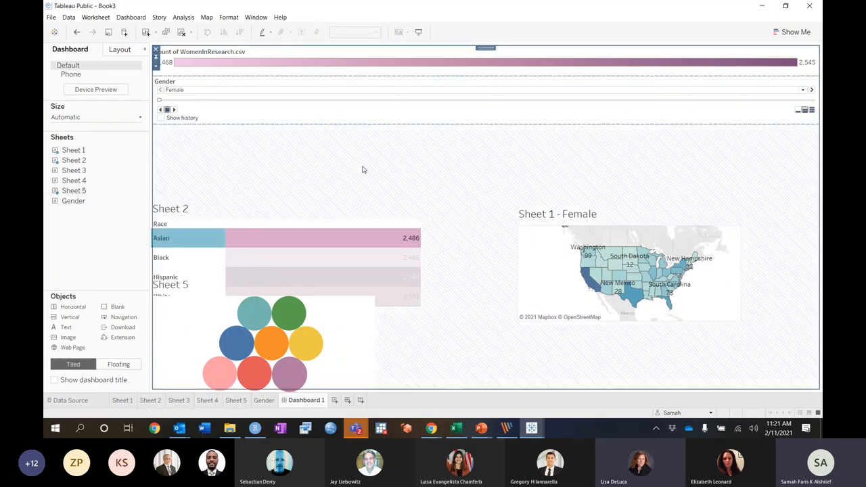
# Narrow the Dashboard side pane and remove the Gender page control from the dashboard.
pyautogui.click(393, 116)
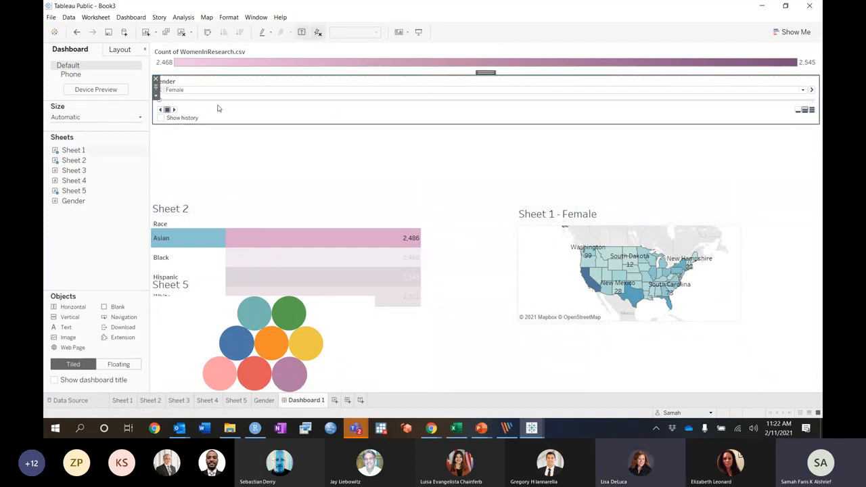
pyautogui.moveTo(150, 110); pyautogui.dragTo(659, 122)
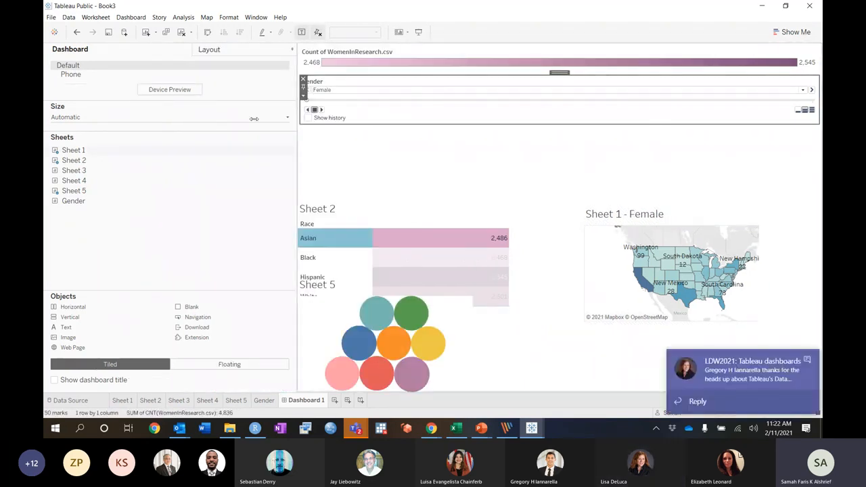
pyautogui.moveTo(253, 119); pyautogui.dragTo(135, 121)
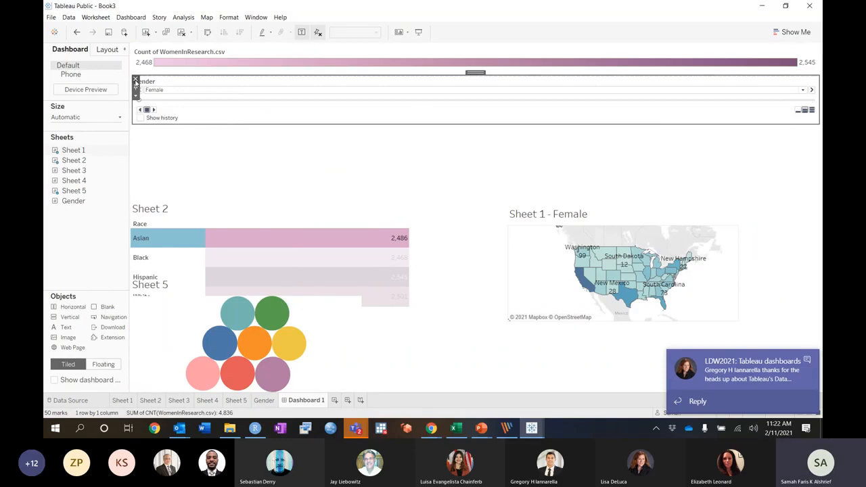
pyautogui.click(136, 79)
# Move the Sheet 2 race table up so it sits just above the Sheet 5 bubble chart, and hide its title.
pyautogui.click(275, 238)
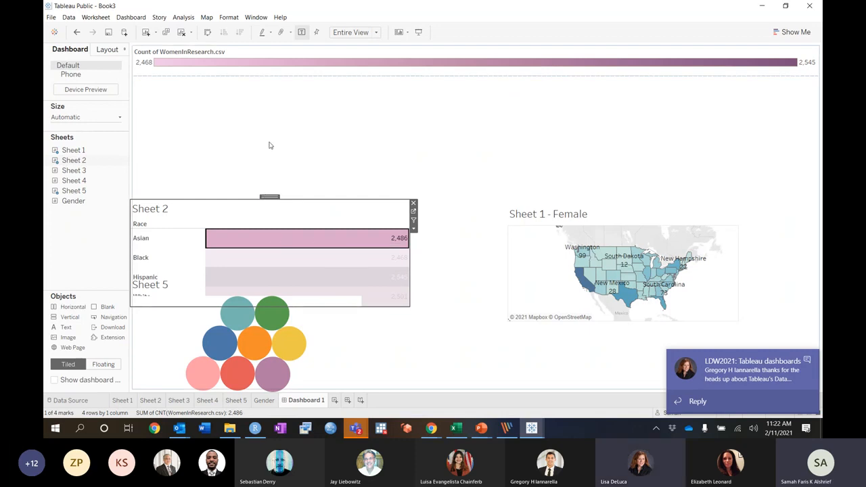
pyautogui.click(146, 257)
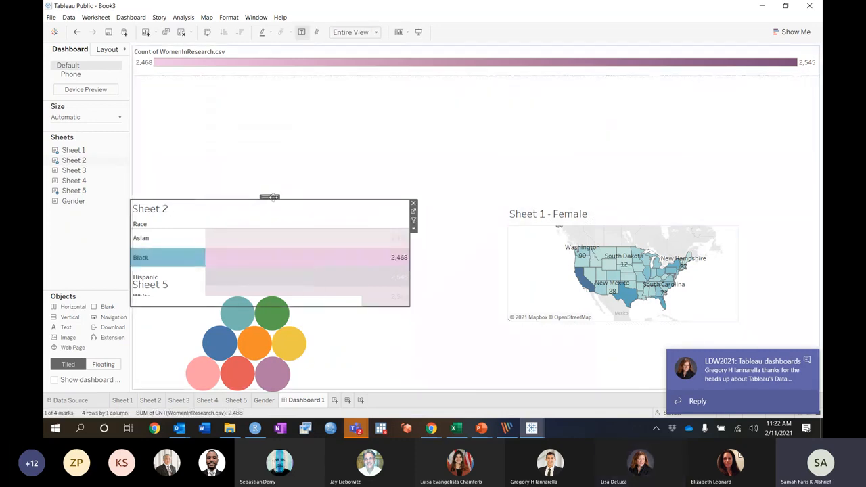
pyautogui.moveTo(270, 197); pyautogui.dragTo(270, 161)
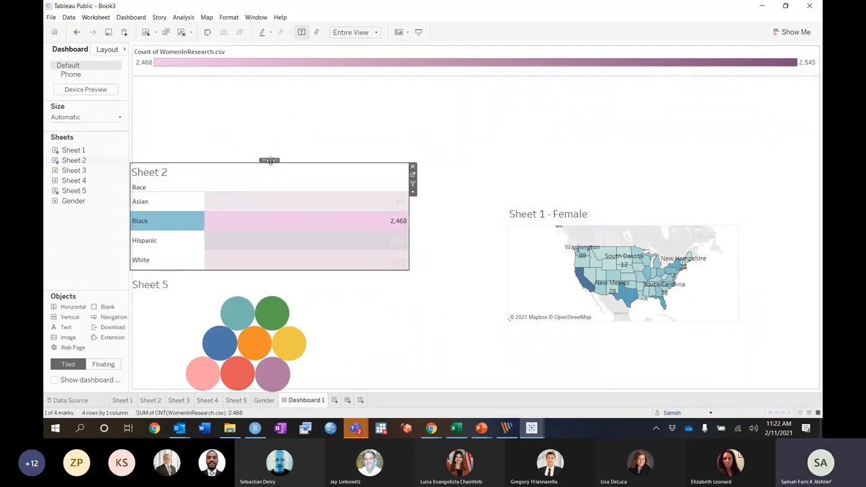
pyautogui.click(413, 193)
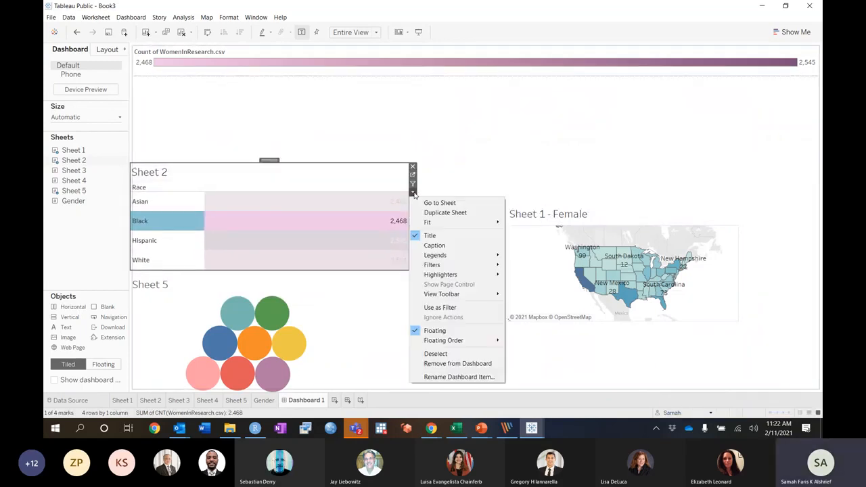
pyautogui.click(430, 235)
# Hide the titles of the Sheet 5 education bubble chart and the Sheet 1 map.
pyautogui.click(358, 298)
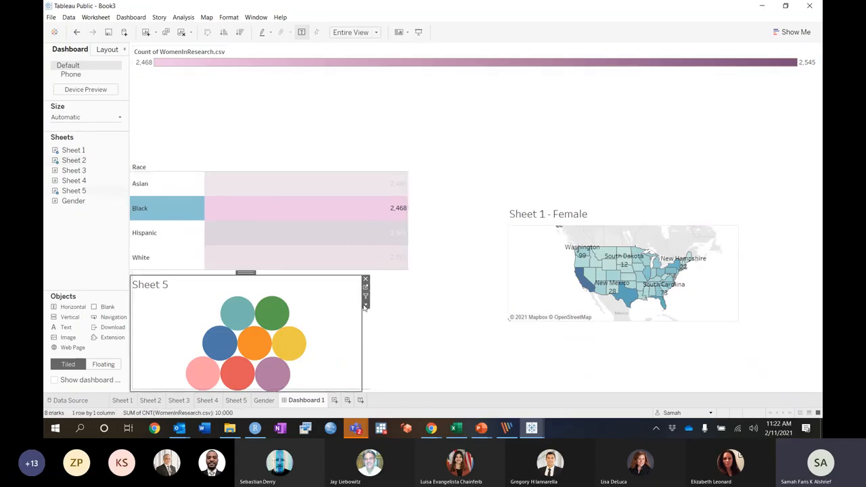
pyautogui.click(366, 304)
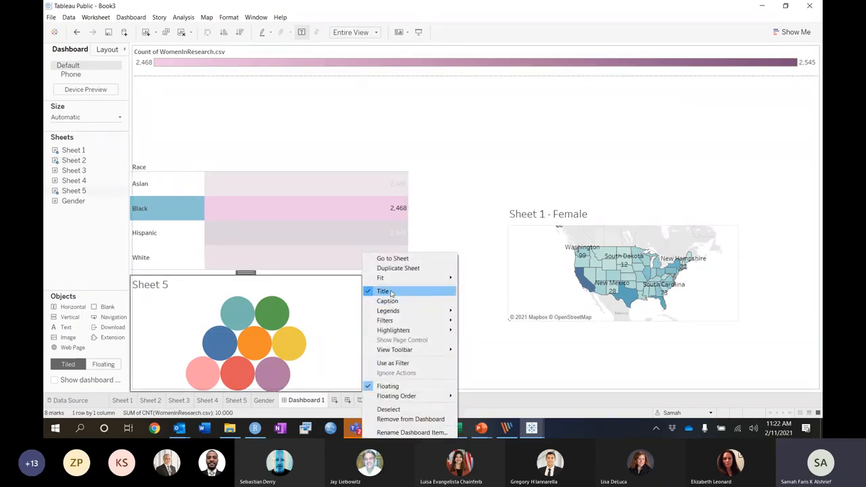
pyautogui.click(386, 291)
pyautogui.click(609, 224)
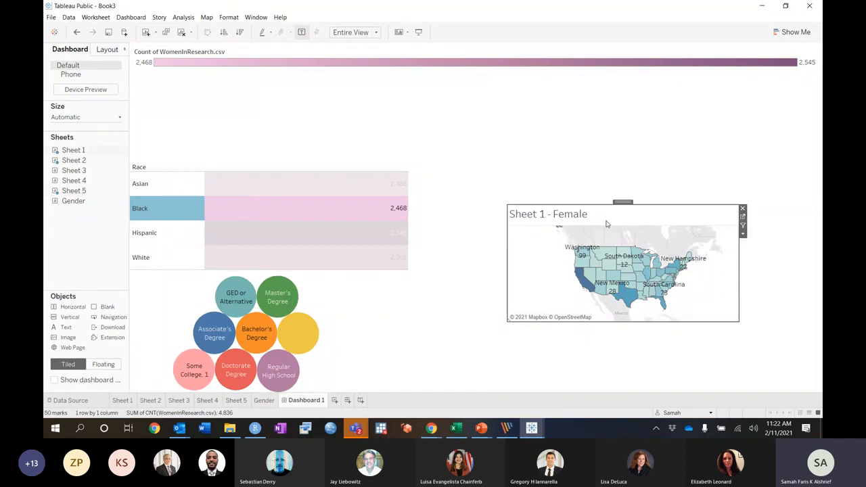
pyautogui.click(743, 233)
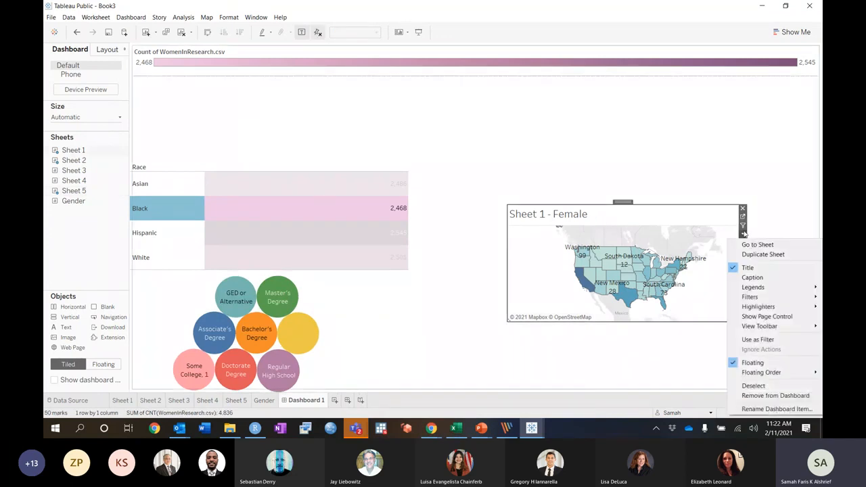
pyautogui.click(748, 268)
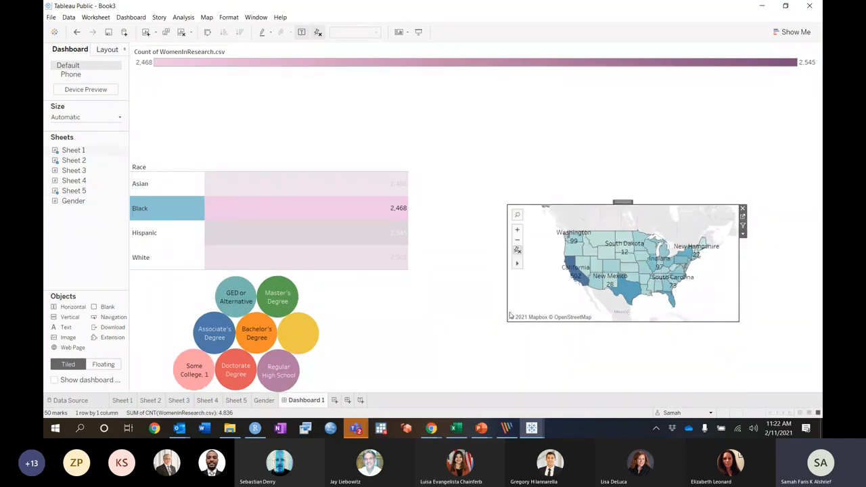
# Enlarge the Sheet 1 map to reach the race table's edge, the dashboard's lower edge and nearly the race table's upper edge.
pyautogui.moveTo(486, 303); pyautogui.dragTo(410, 309)
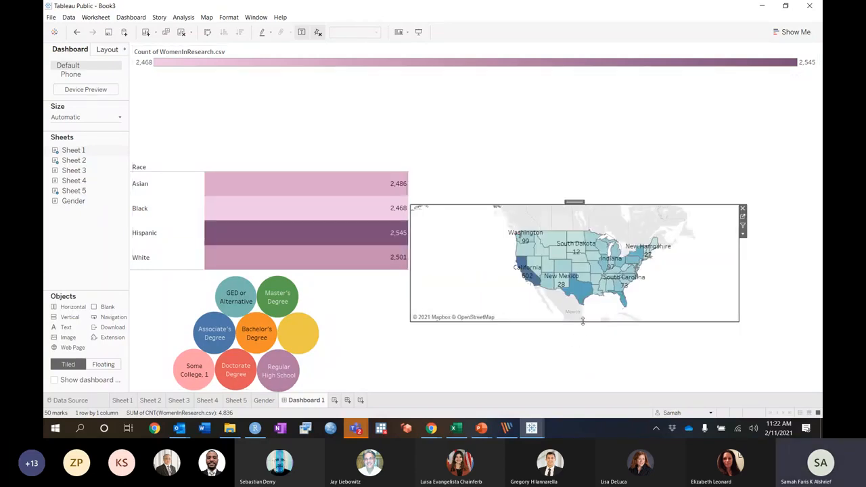
pyautogui.moveTo(584, 322); pyautogui.dragTo(600, 390)
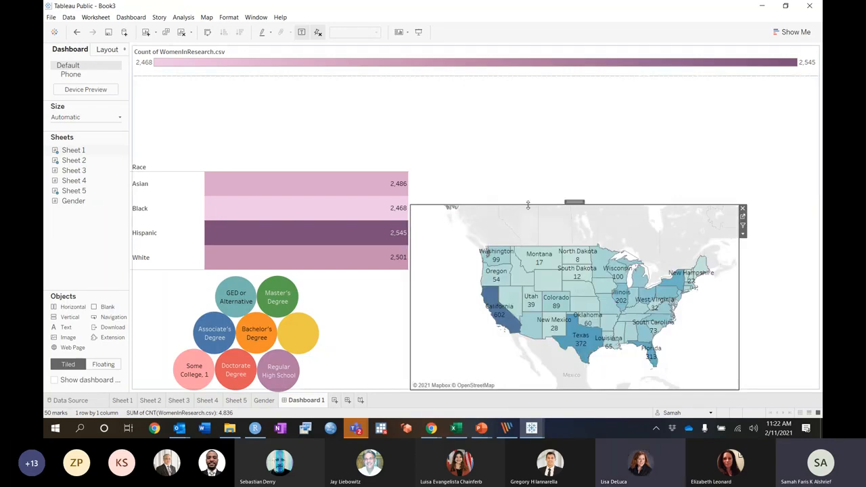
pyautogui.moveTo(530, 205); pyautogui.dragTo(510, 179)
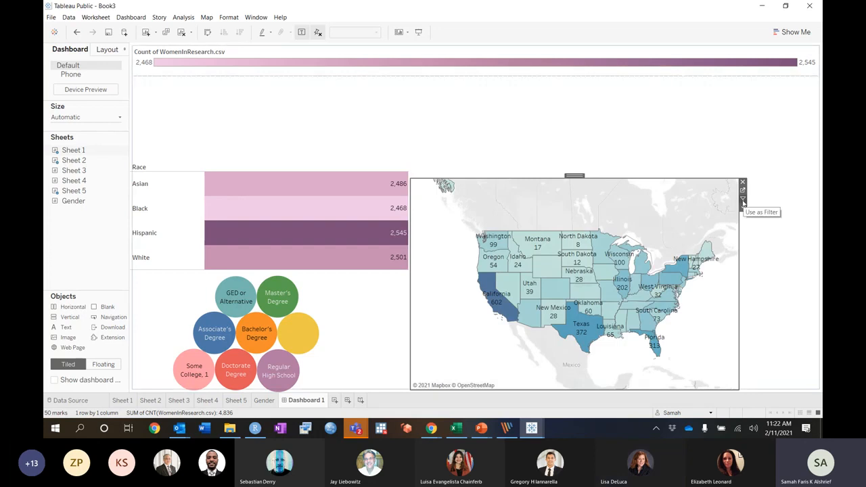
# Use the race table and the education bubble chart as filters, and widen the bubble chart to match the race table.
pyautogui.click(379, 169)
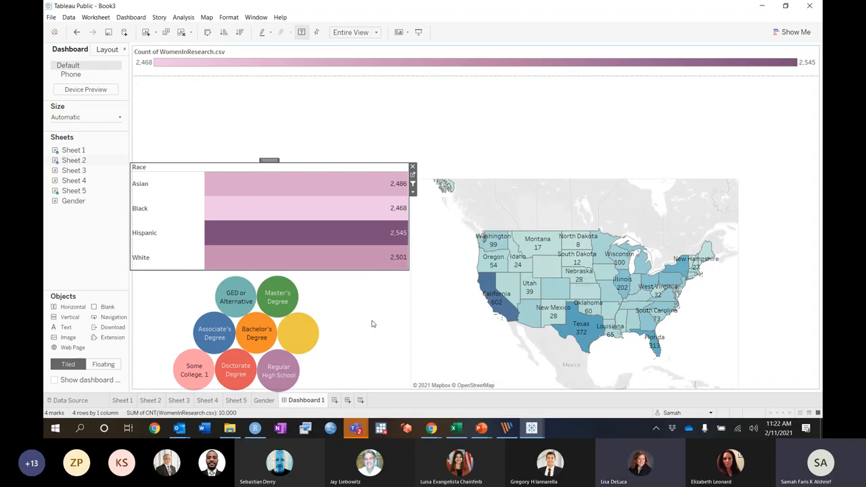
pyautogui.click(339, 312)
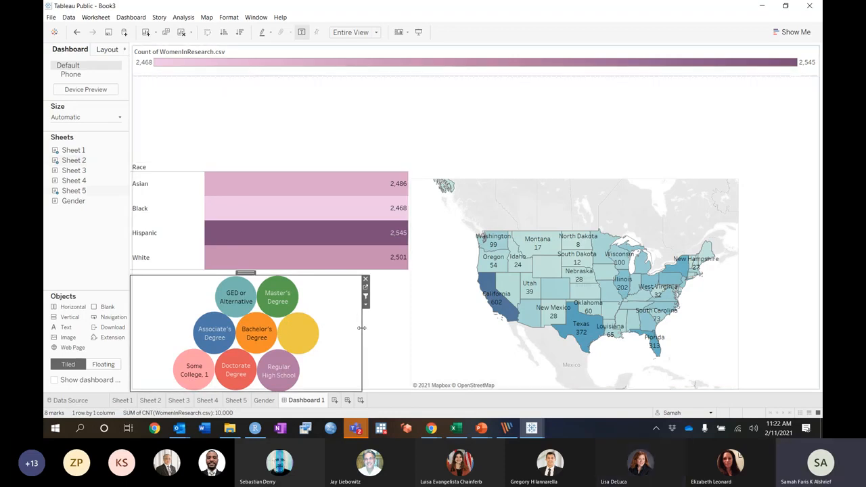
pyautogui.moveTo(362, 329); pyautogui.dragTo(410, 328)
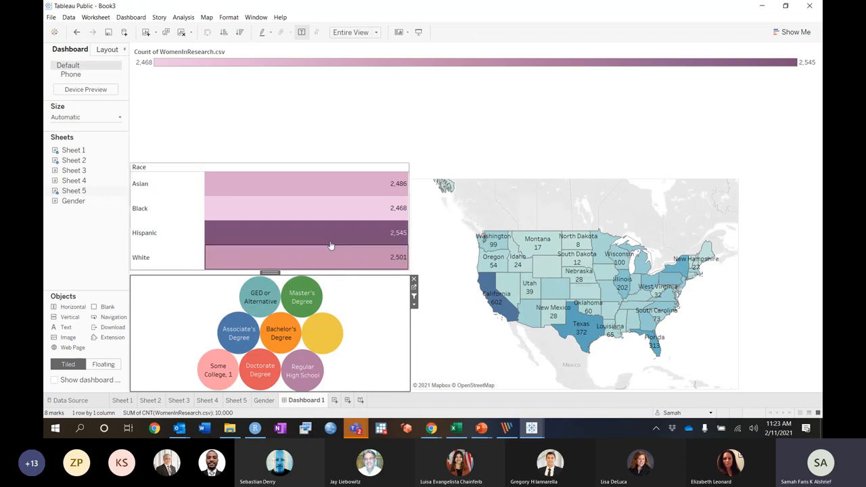
# Test the race filter with Asian and Hispanic, and examine the state counts on the map and the education bubbles.
pyautogui.moveTo(376, 189)
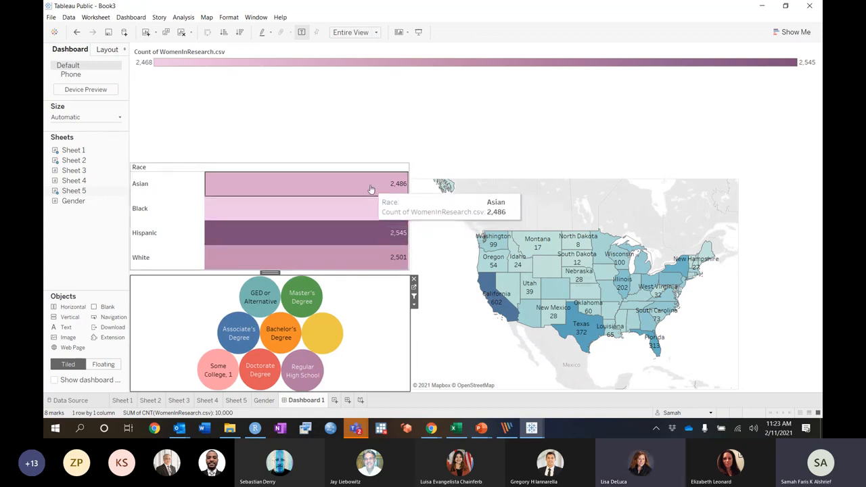
pyautogui.click(371, 189)
pyautogui.click(371, 190)
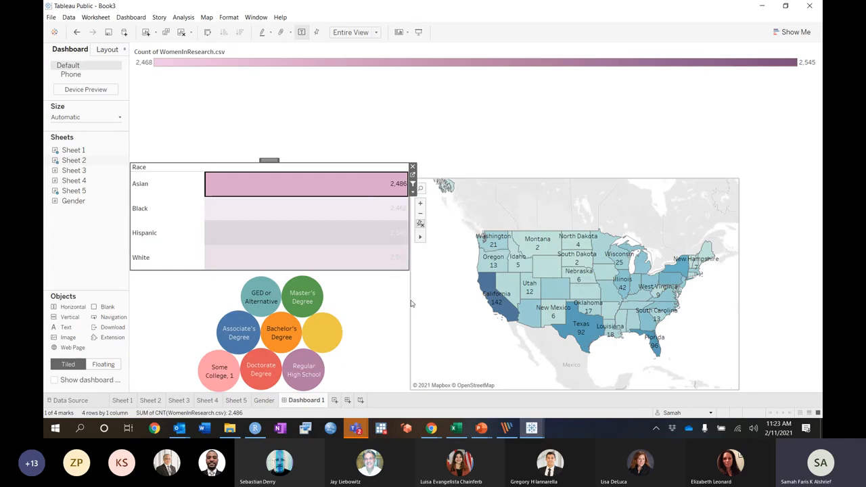
pyautogui.moveTo(356, 187)
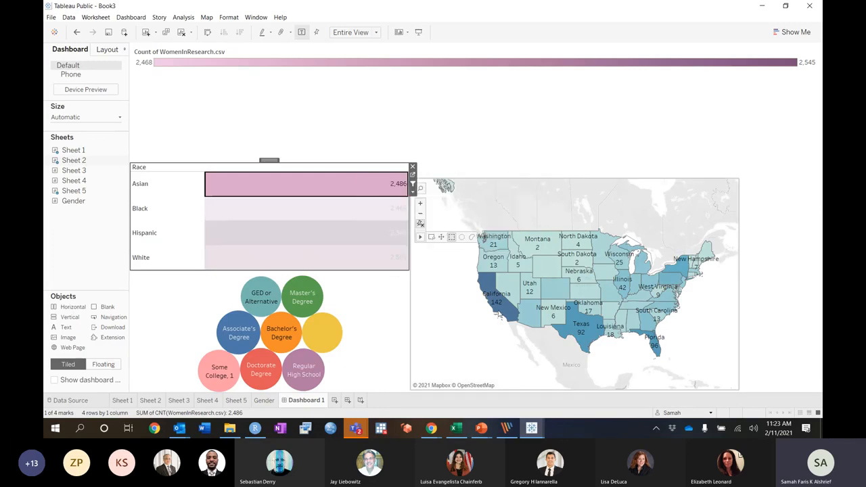
pyautogui.moveTo(493, 273)
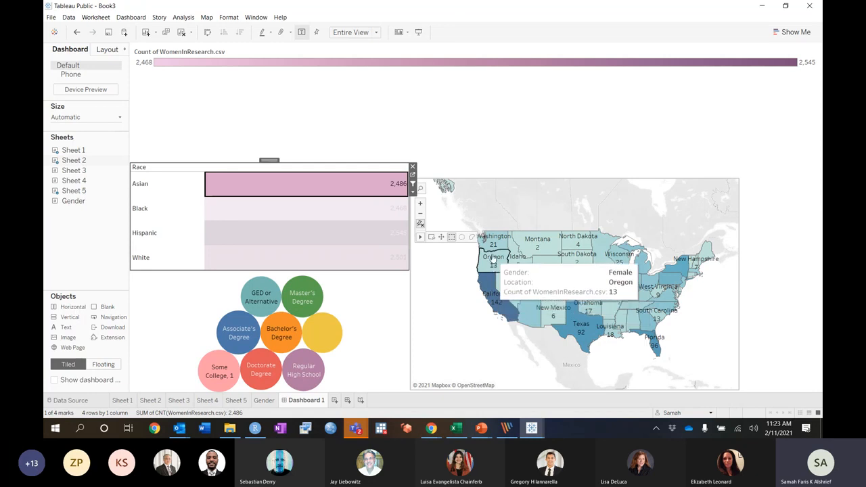
pyautogui.moveTo(493, 250)
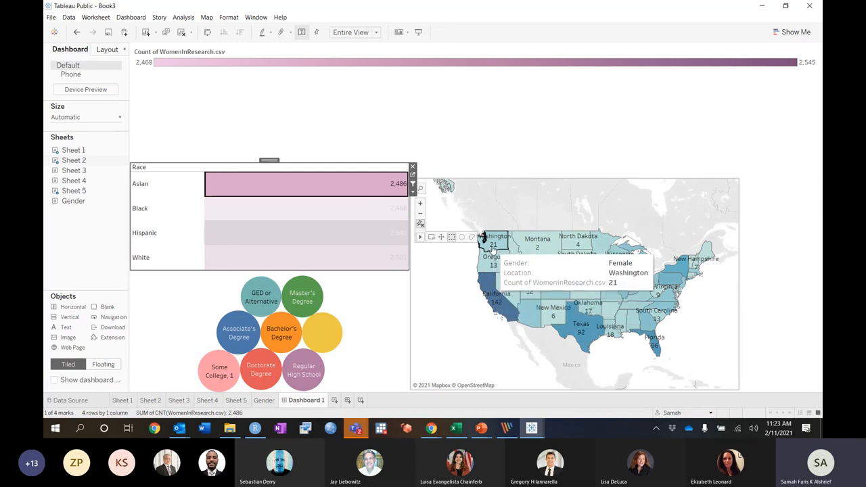
pyautogui.moveTo(540, 256)
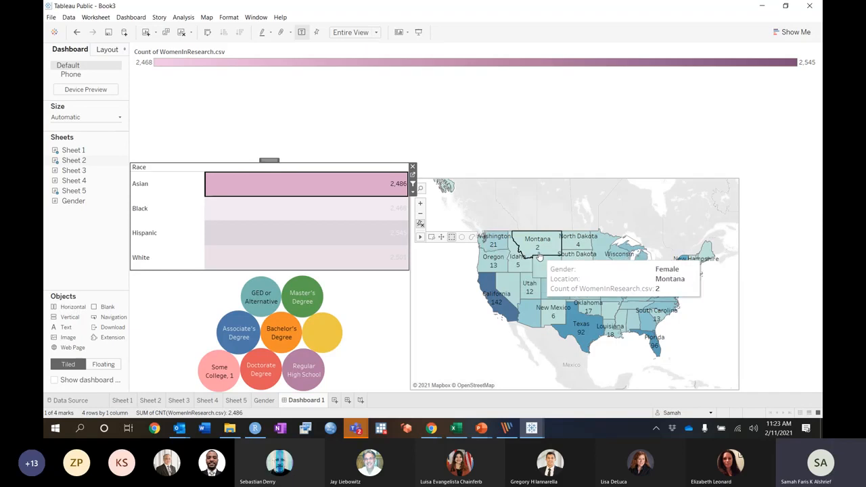
pyautogui.moveTo(309, 237)
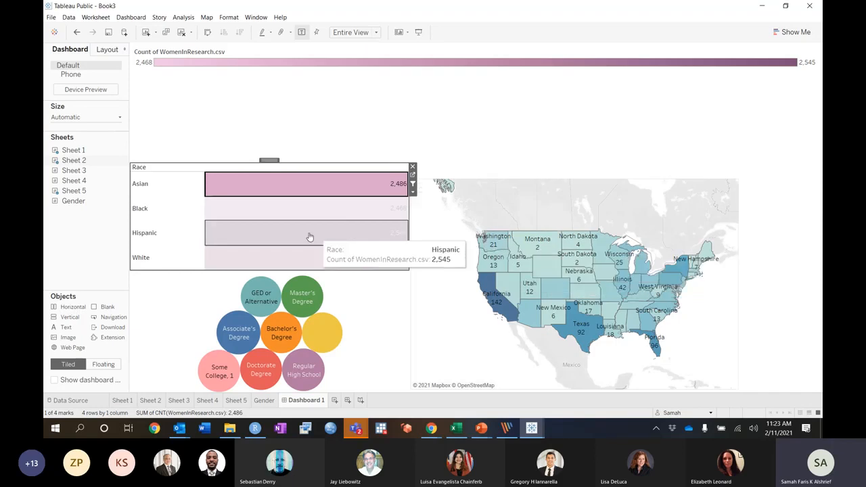
pyautogui.click(253, 235)
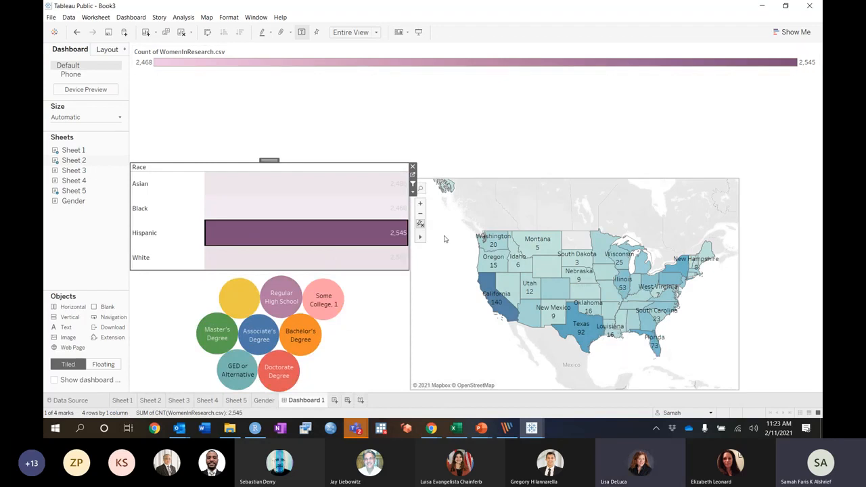
pyautogui.click(383, 323)
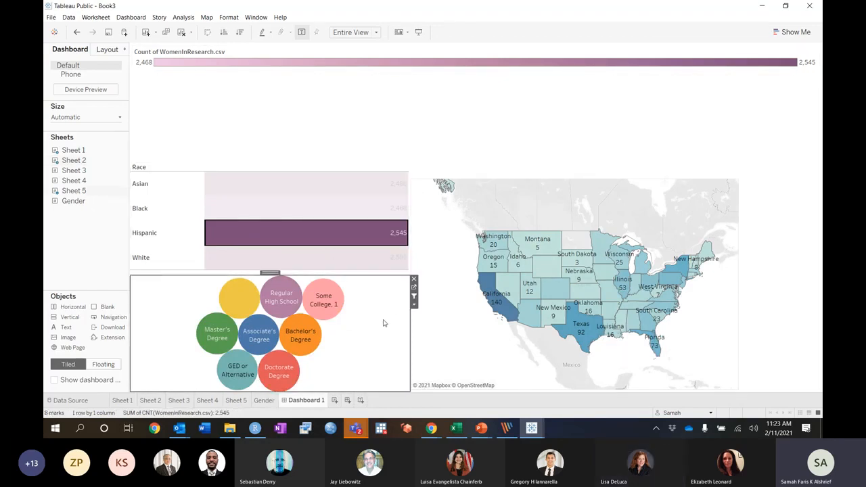
pyautogui.click(390, 151)
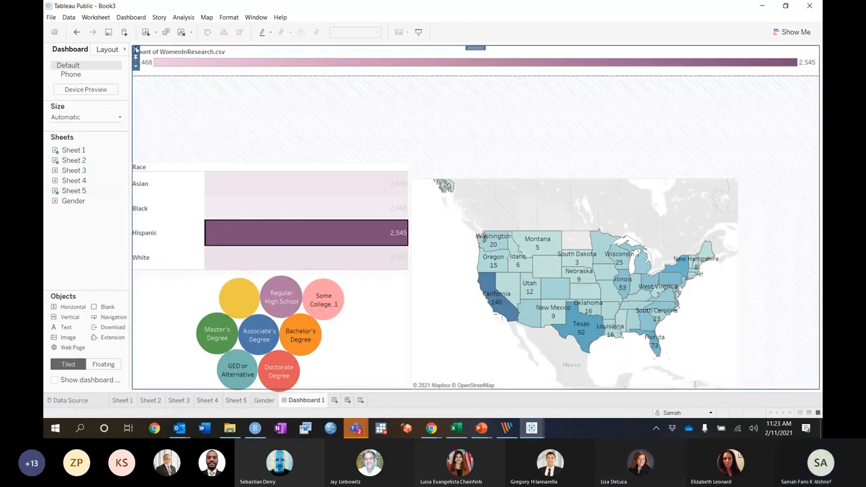
pyautogui.click(135, 49)
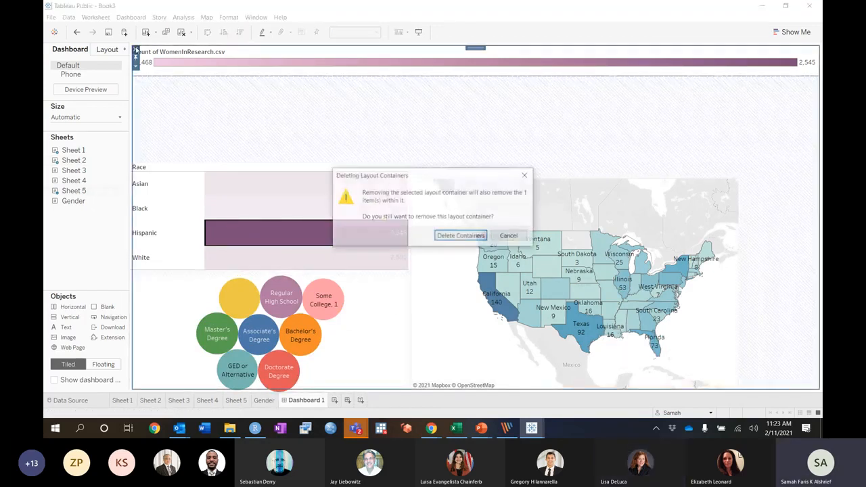
pyautogui.click(512, 237)
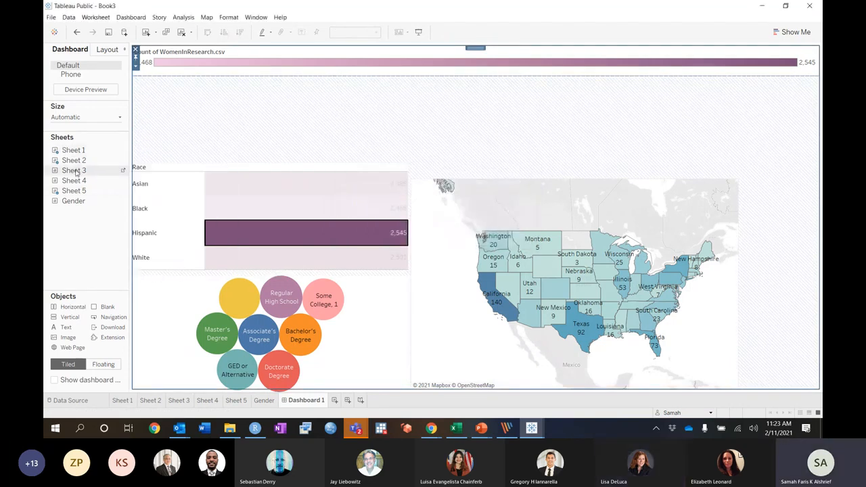
# Add Sheet 3 to the dashboard beside the color legend, fit it to Entire View and widen it to about four times its width.
pyautogui.moveTo(76, 174); pyautogui.dragTo(195, 67)
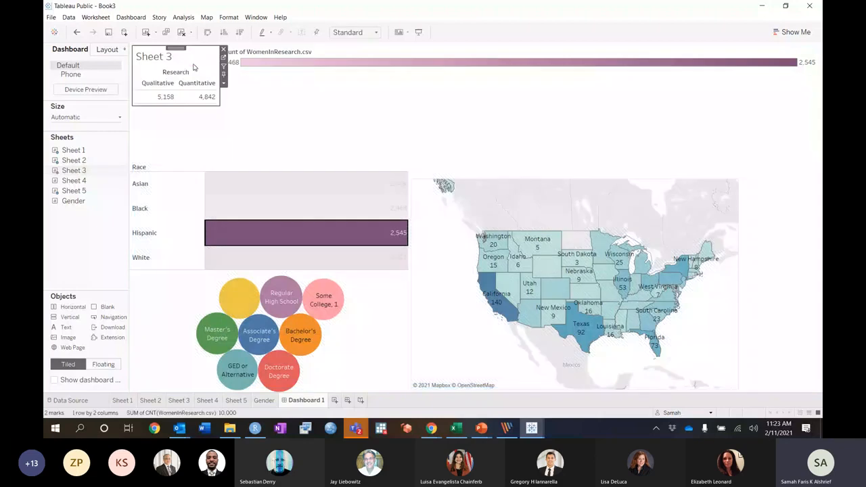
pyautogui.click(224, 84)
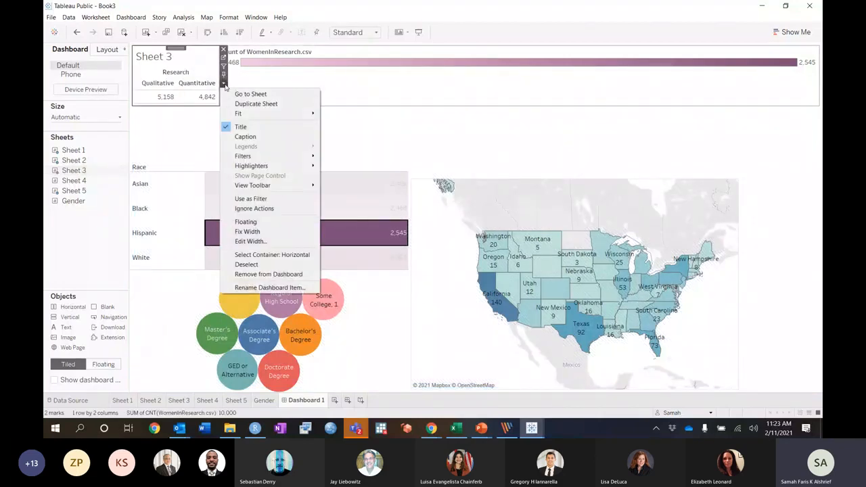
pyautogui.moveTo(249, 114)
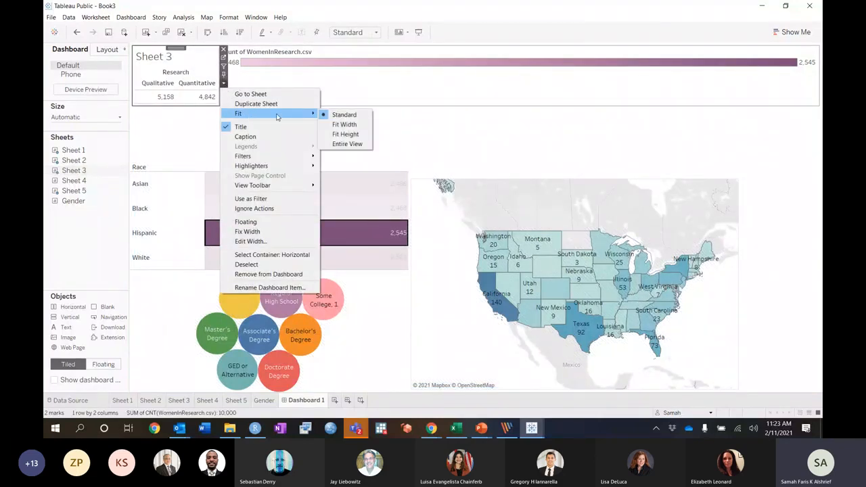
pyautogui.click(361, 144)
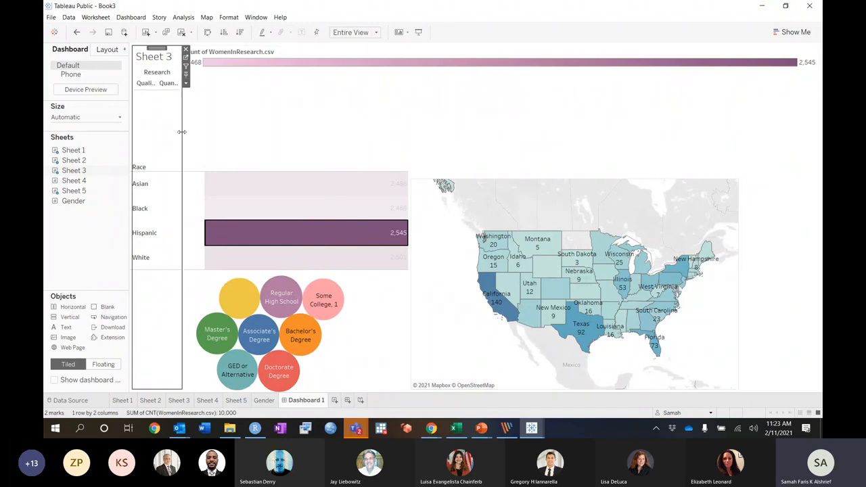
pyautogui.moveTo(183, 134); pyautogui.dragTo(338, 129)
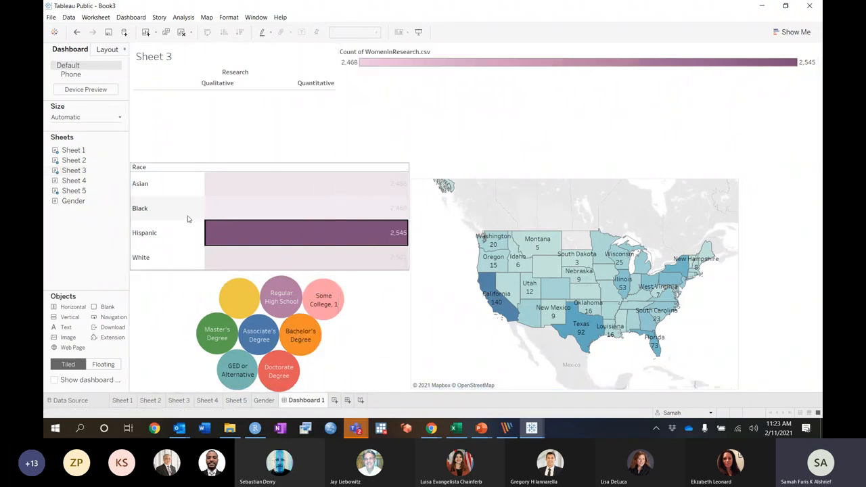
# Hide the title of the Sheet 3 research table.
pyautogui.click(248, 58)
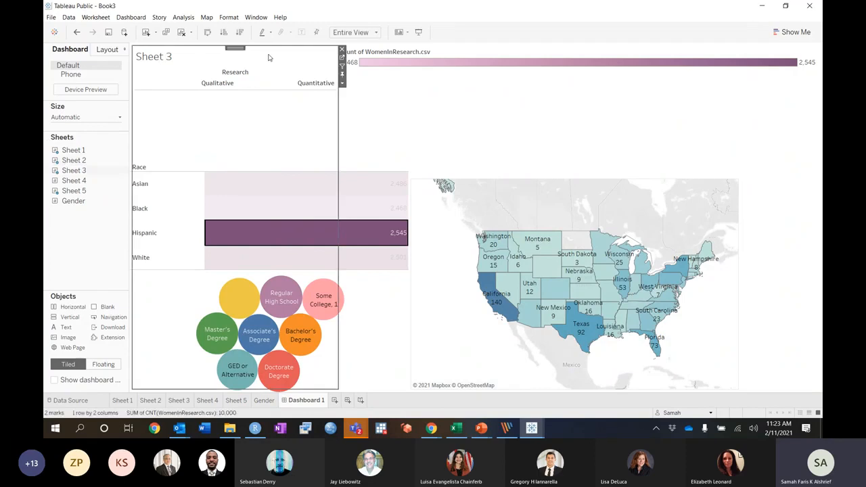
pyautogui.click(342, 84)
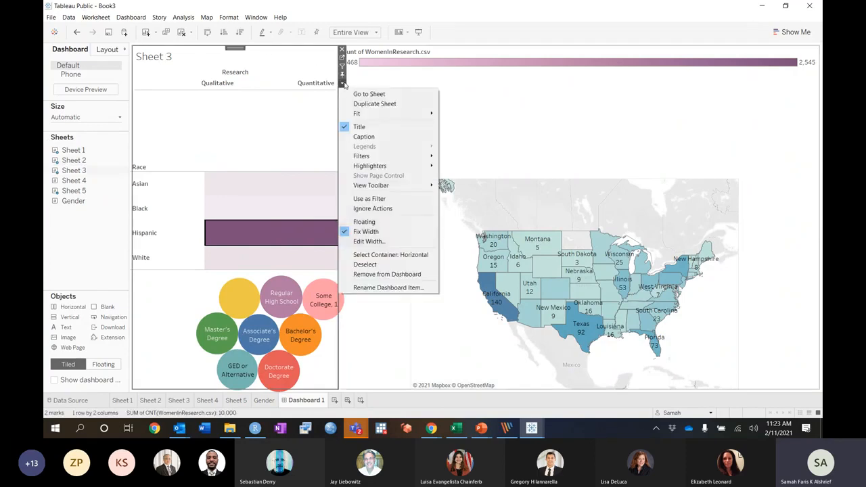
pyautogui.click(359, 128)
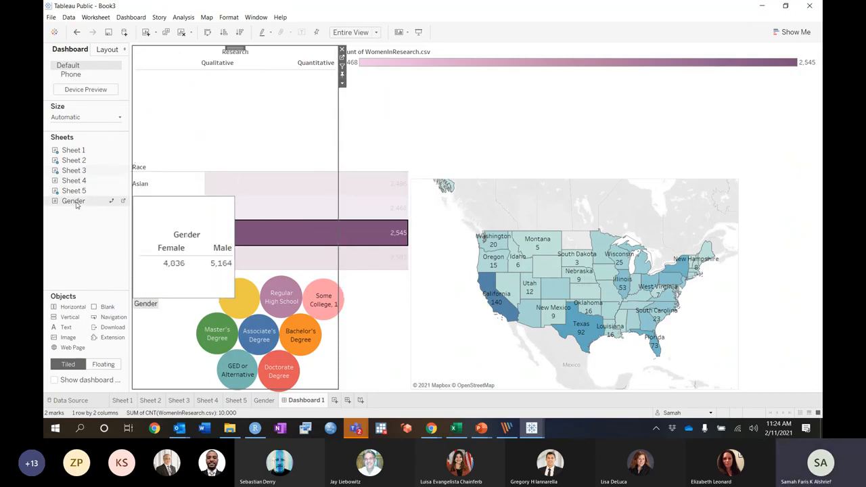
# Add the Gender sheet and Sheet 4 side by side between the research table and the color legend, and widen Sheet 4 to about twice its width.
pyautogui.moveTo(73, 191); pyautogui.dragTo(444, 87)
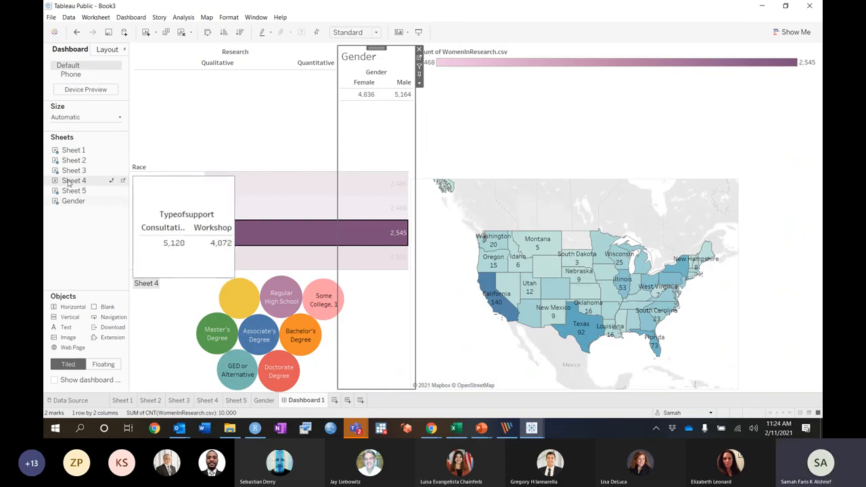
pyautogui.moveTo(67, 171); pyautogui.dragTo(510, 83)
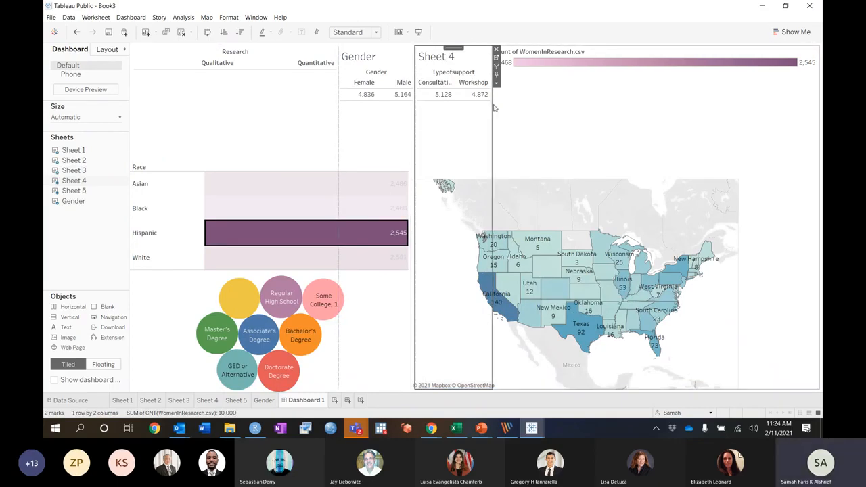
pyautogui.moveTo(493, 104); pyautogui.dragTo(586, 88)
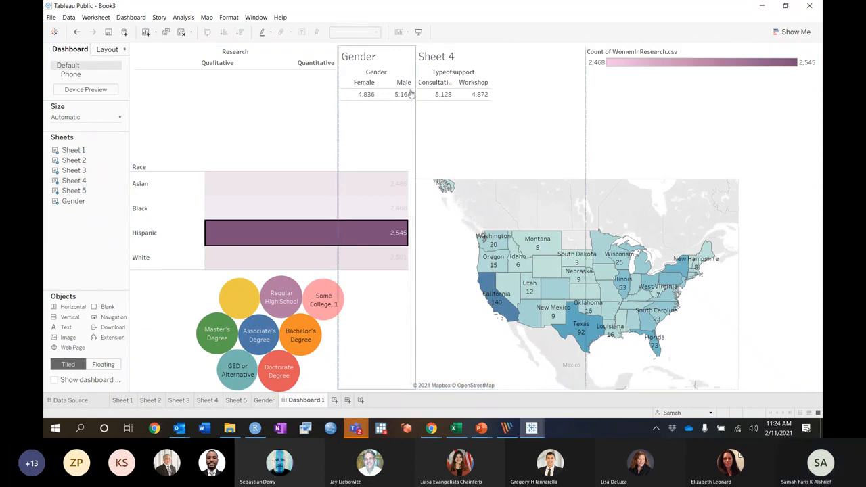
# Hide the titles of the Gender table and the Sheet 4 support type table.
pyautogui.click(390, 57)
pyautogui.click(419, 83)
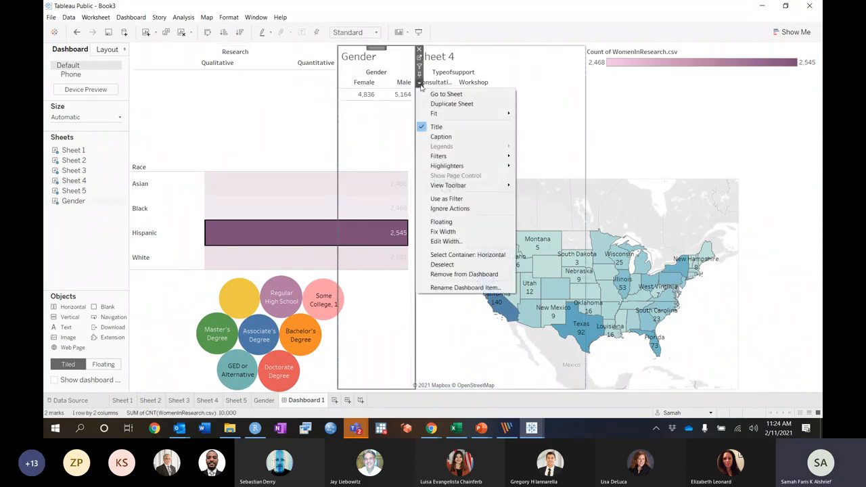
pyautogui.click(437, 127)
pyautogui.click(547, 75)
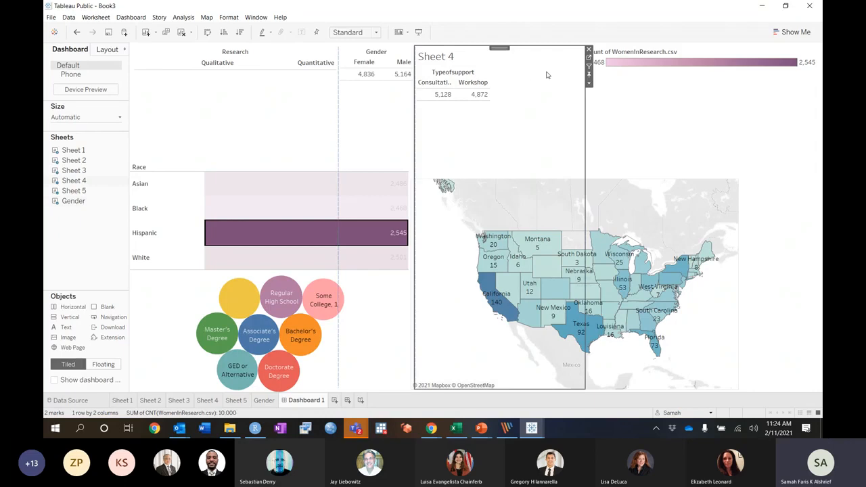
pyautogui.click(589, 83)
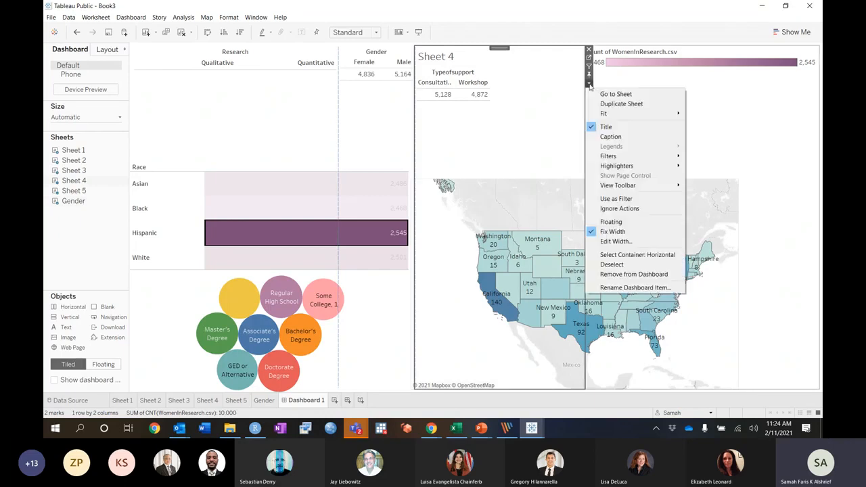
pyautogui.click(605, 127)
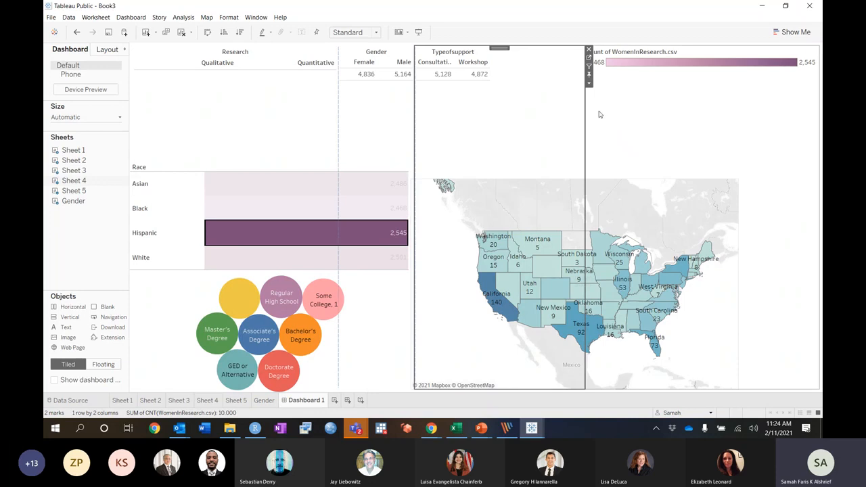
# Use the Sheet 3 research table as a filter and filter the dashboard by Qualitative research.
pyautogui.click(385, 99)
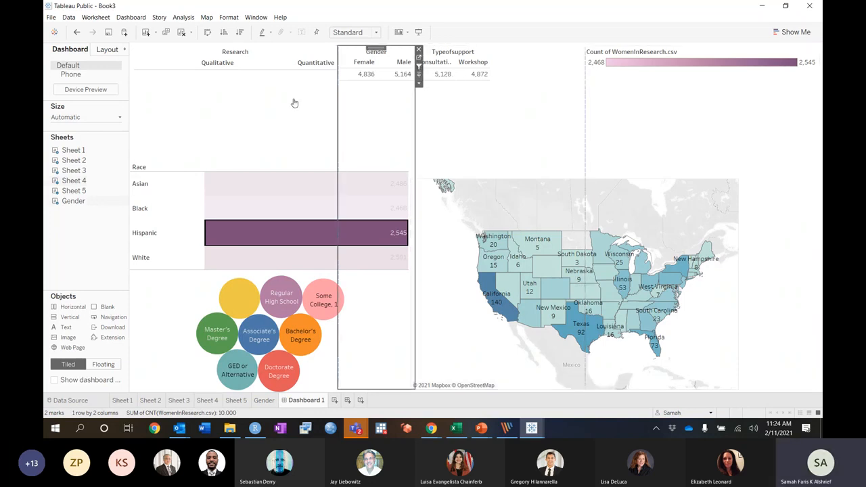
pyautogui.click(172, 62)
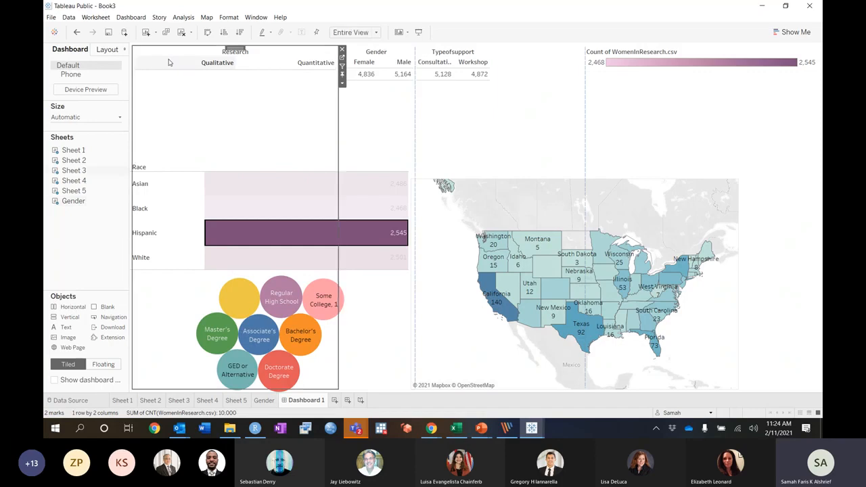
pyautogui.click(343, 66)
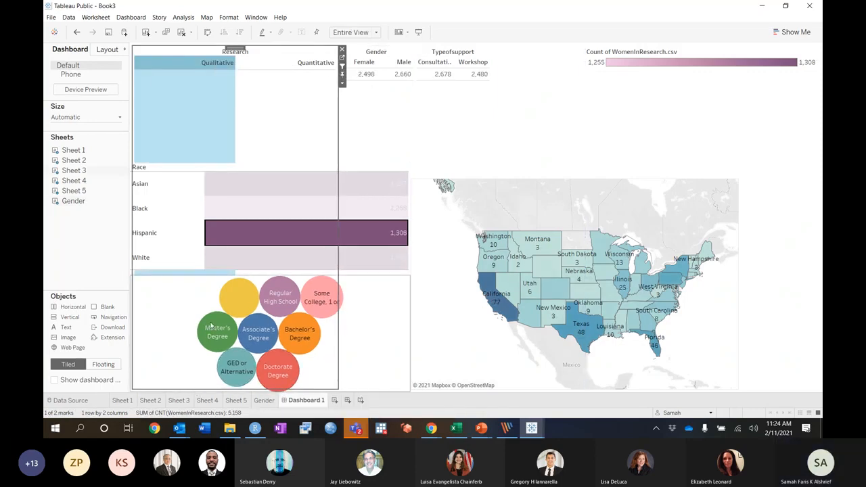
pyautogui.moveTo(235, 50); pyautogui.dragTo(271, 76)
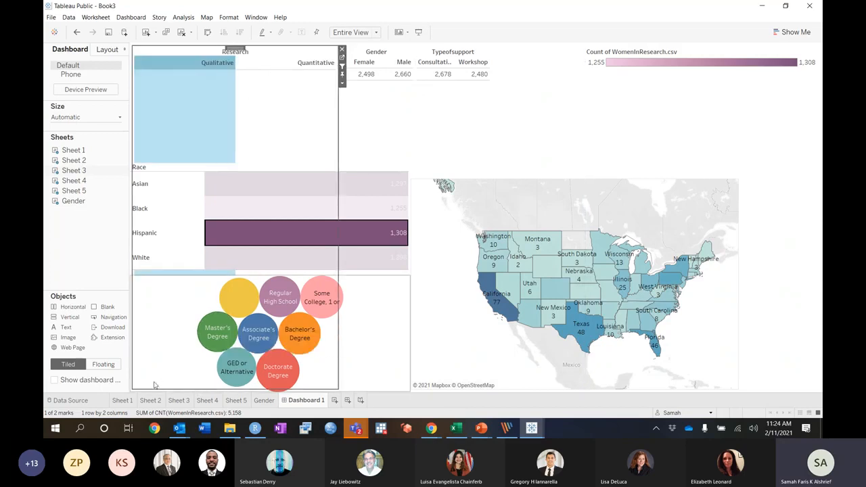
pyautogui.click(153, 392)
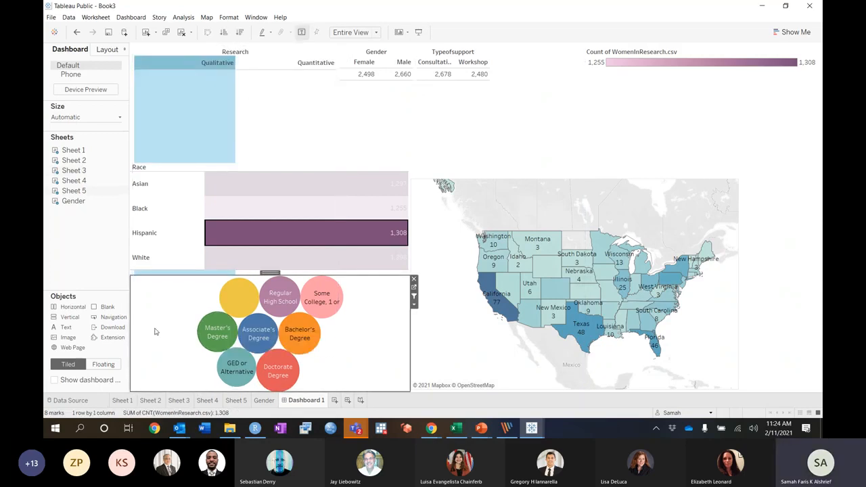
# Collapse the side bar and filter the dashboard by Quantitative research.
pyautogui.click(125, 52)
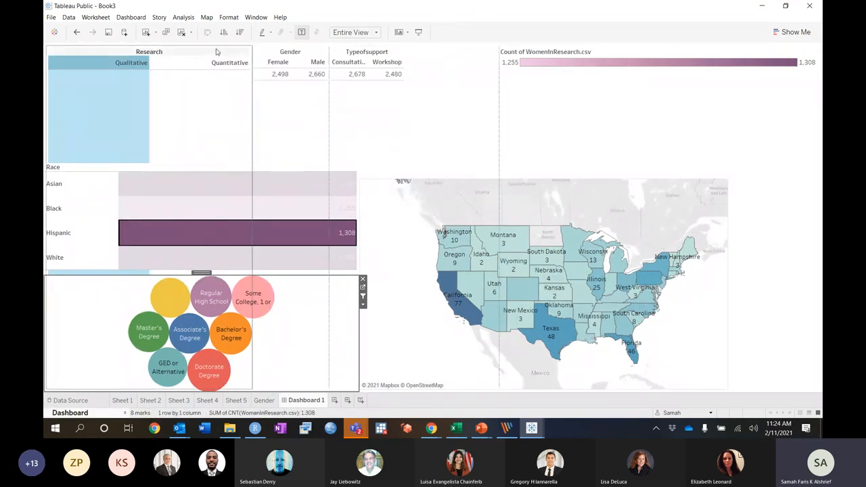
pyautogui.click(192, 82)
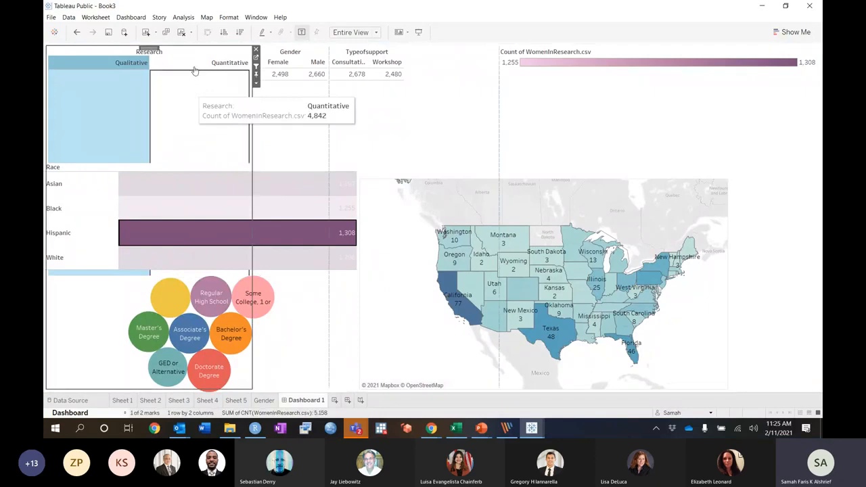
pyautogui.click(194, 72)
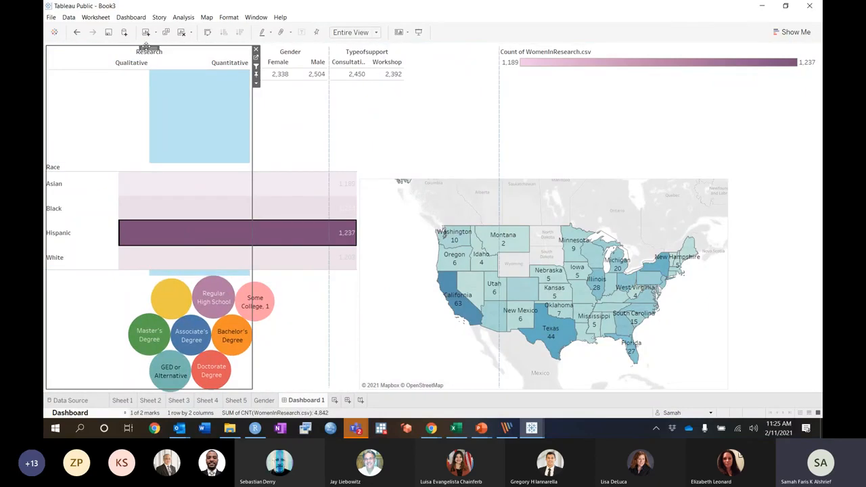
# Widen the research table on the dashboard to about twice its width.
pyautogui.moveTo(147, 48); pyautogui.dragTo(318, 59)
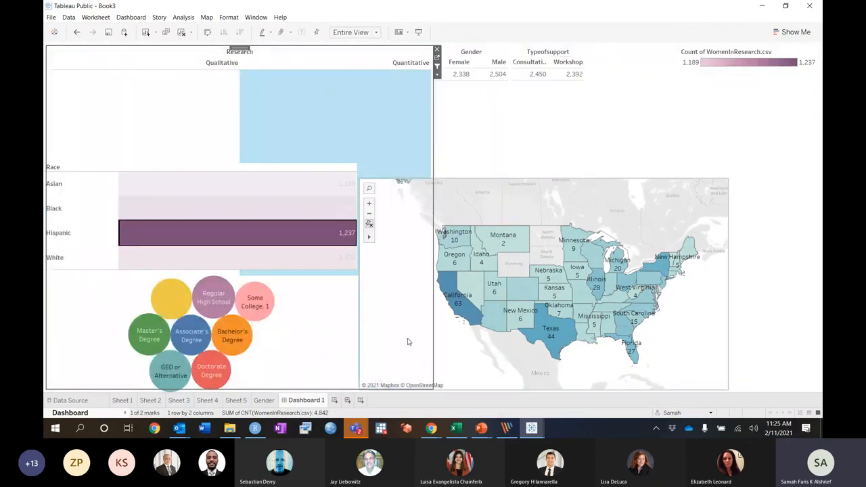
pyautogui.click(406, 390)
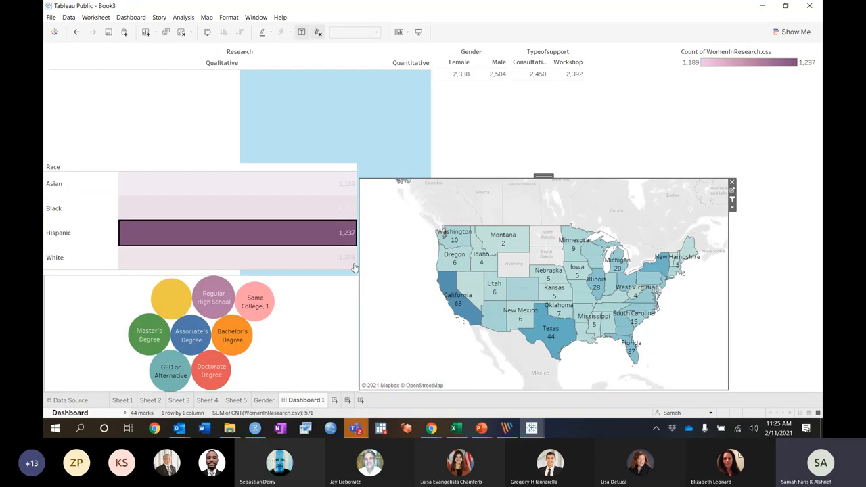
pyautogui.click(223, 78)
pyautogui.click(193, 51)
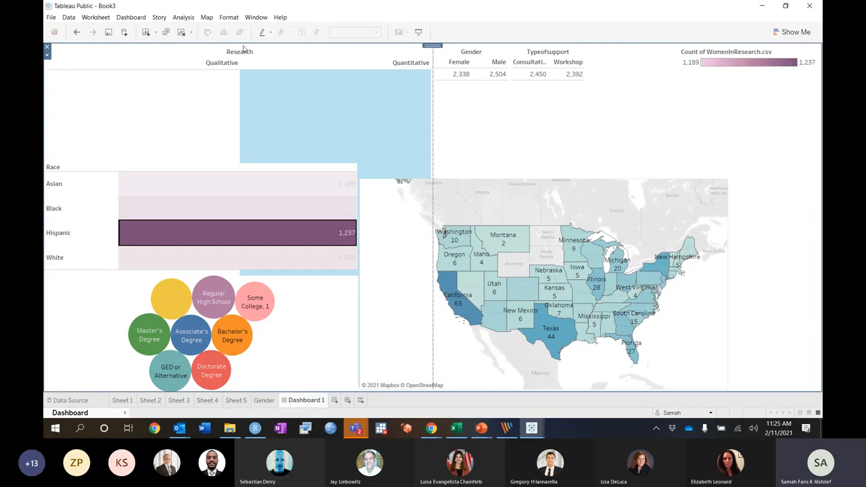
# Filter the dashboard by Qualitative research and make the research table floating.
pyautogui.click(233, 94)
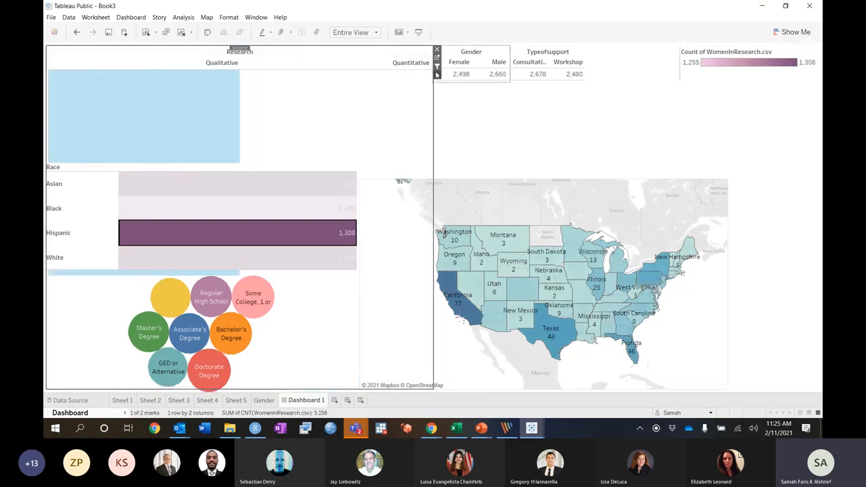
pyautogui.click(437, 74)
pyautogui.click(466, 215)
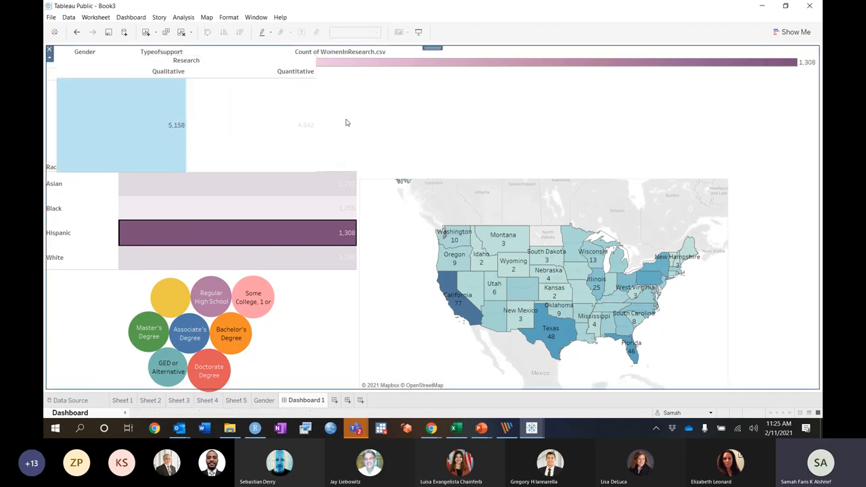
# Test the research filter with Quantitative and Qualitative, and examine the state counts on the map for each.
pyautogui.click(300, 124)
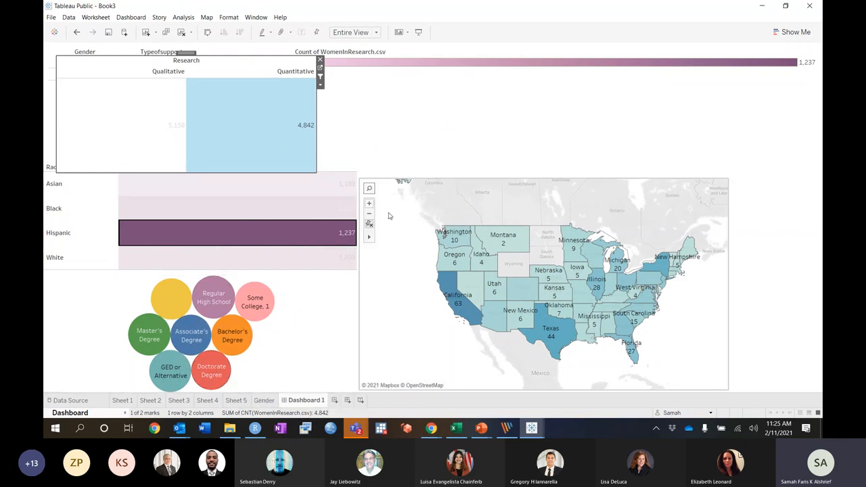
pyautogui.click(324, 321)
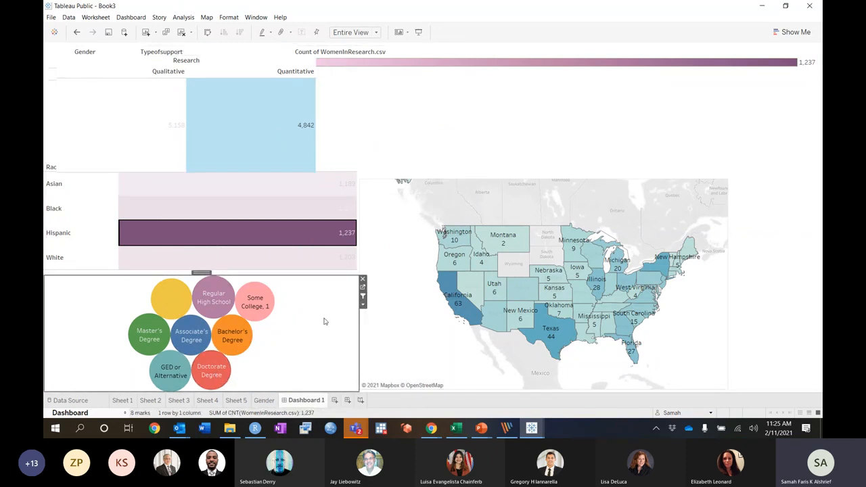
pyautogui.click(302, 130)
pyautogui.click(302, 130)
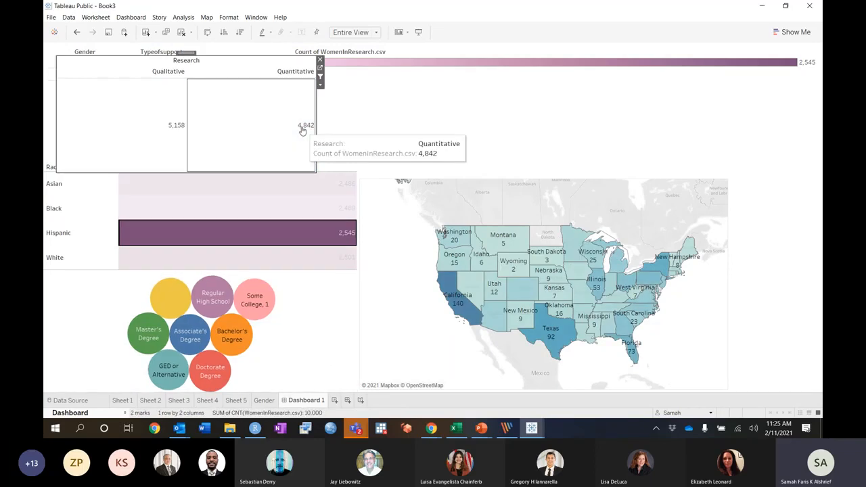
pyautogui.click(302, 130)
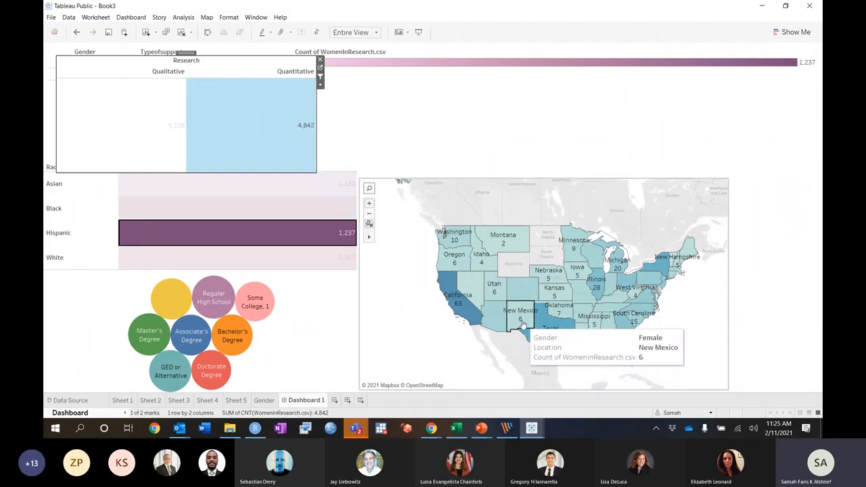
pyautogui.click(153, 119)
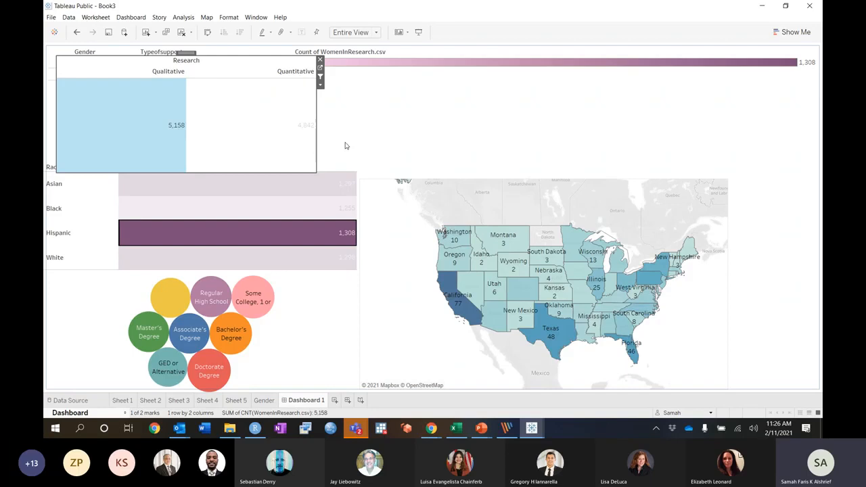
pyautogui.moveTo(458, 305)
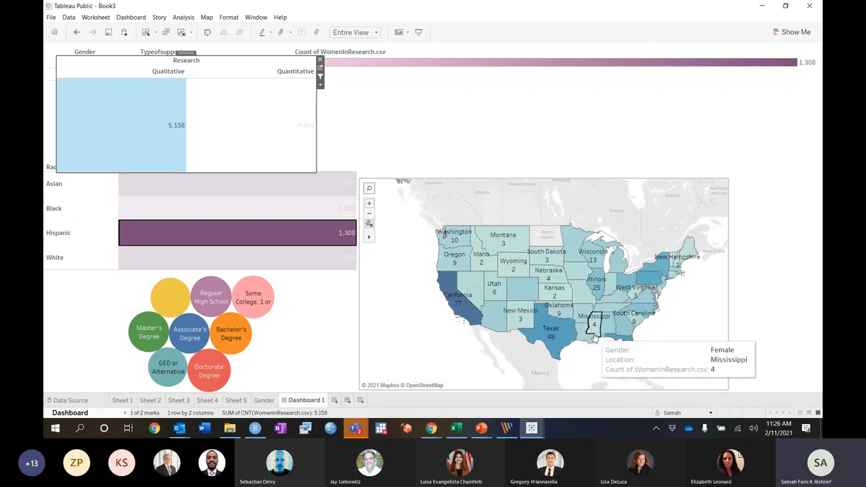
pyautogui.moveTo(520, 330)
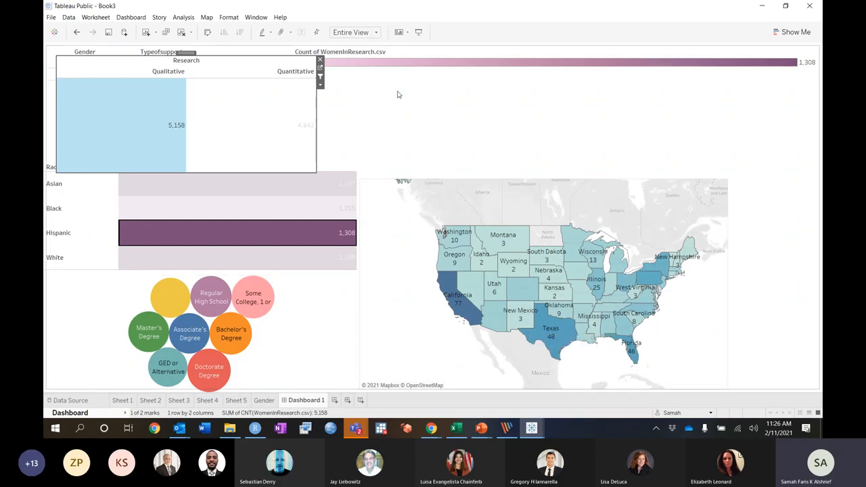
# Deselect the research table and show the side bar again.
pyautogui.click(409, 112)
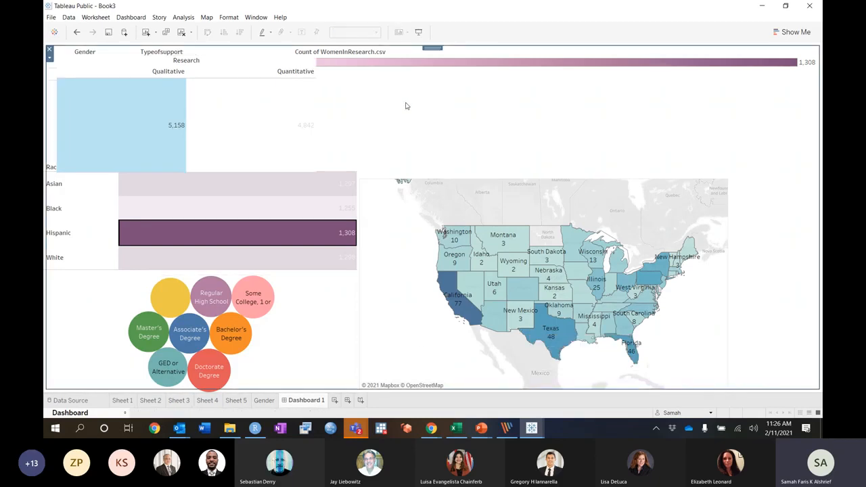
pyautogui.click(261, 20)
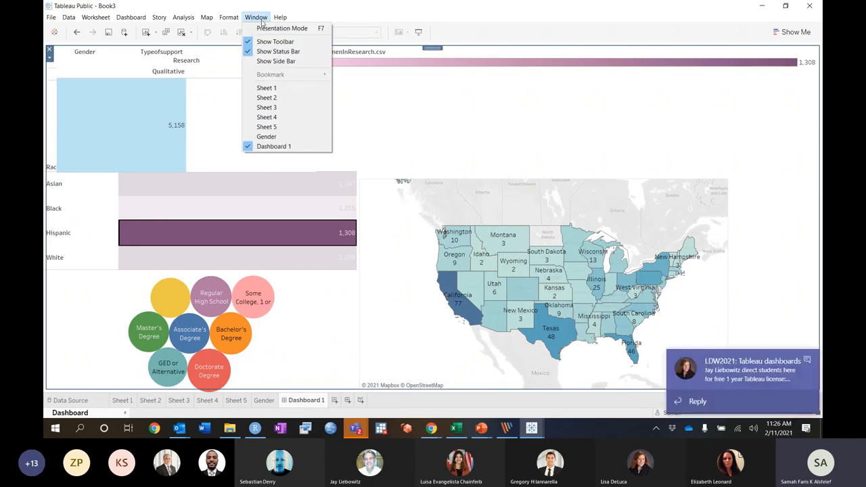
pyautogui.click(266, 61)
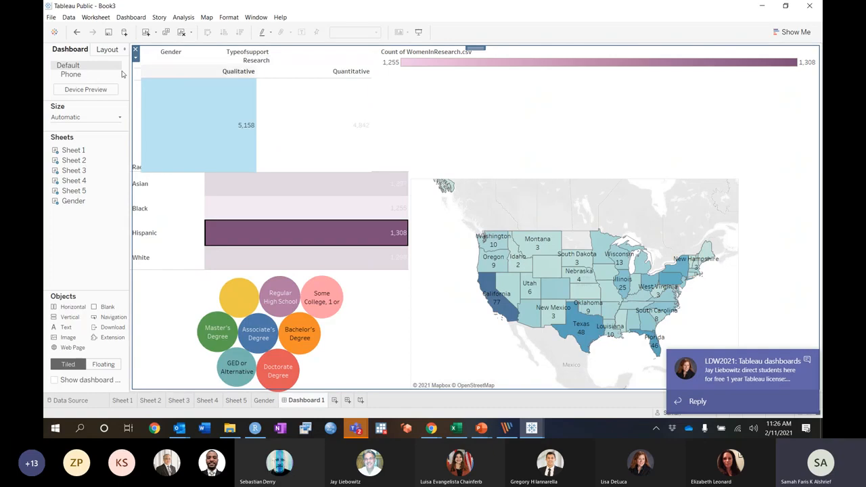
# Open the Phone layout and preview the dashboard with the Default and Phone device types.
pyautogui.click(75, 76)
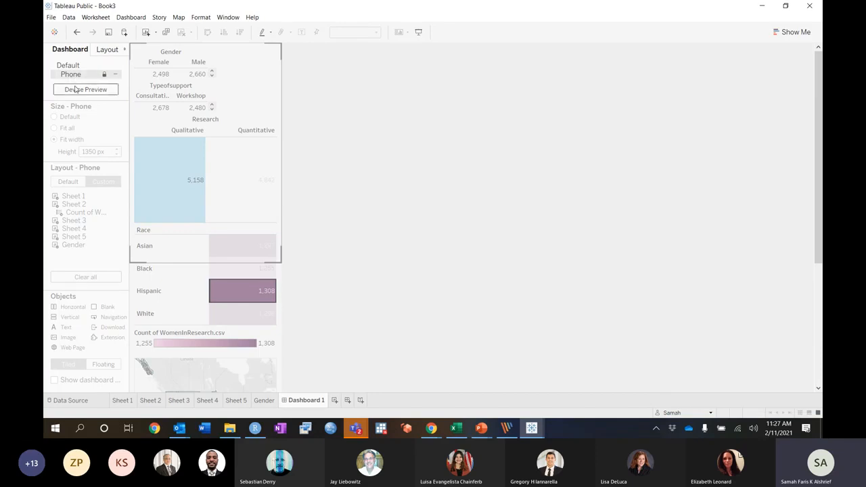
pyautogui.click(85, 90)
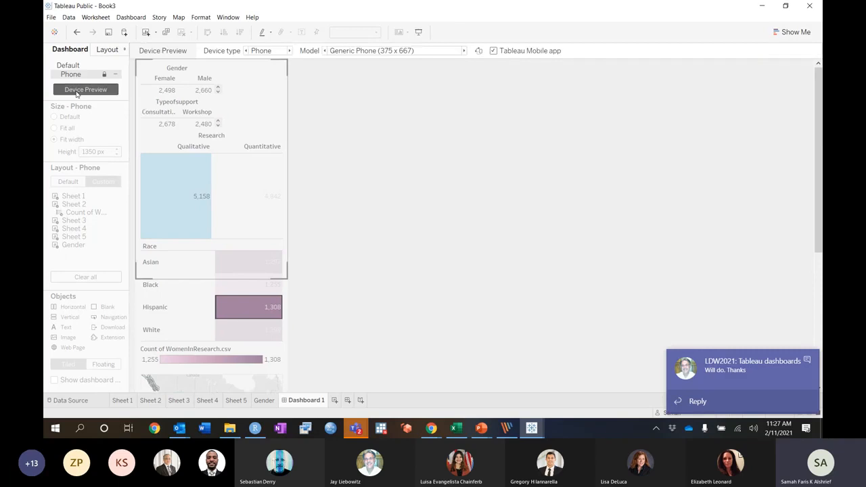
pyautogui.click(290, 52)
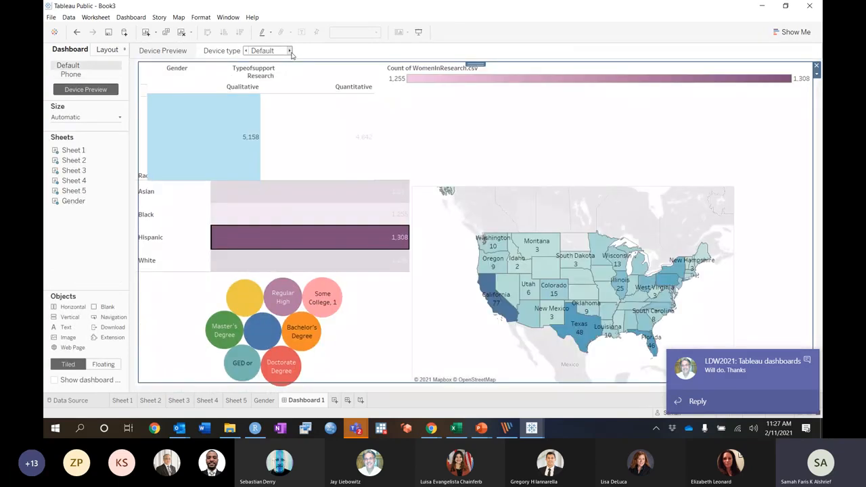
pyautogui.click(279, 51)
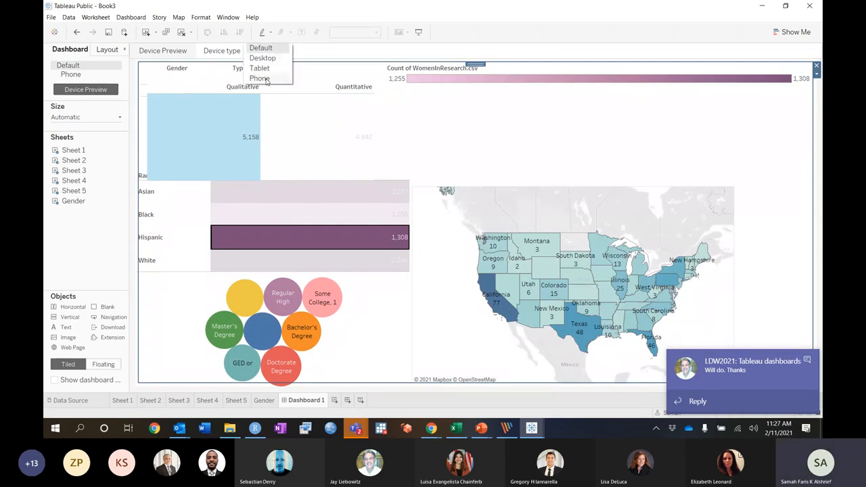
pyautogui.click(266, 80)
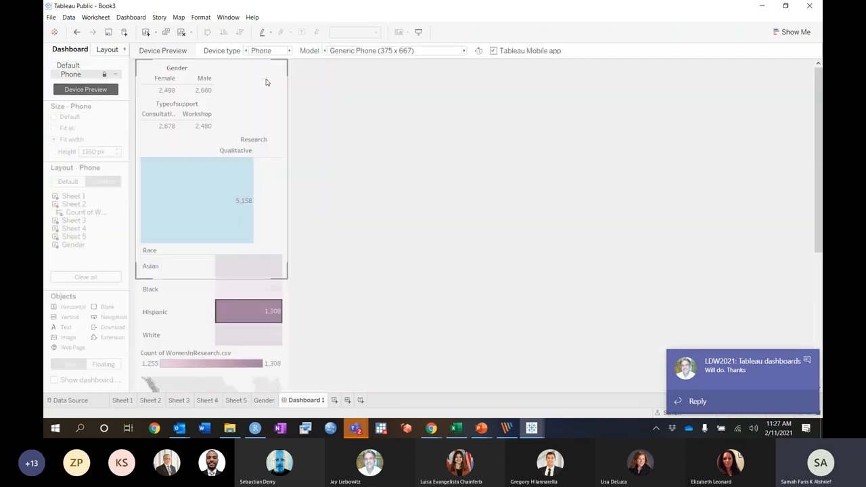
# Examine the phone models available for the dashboard's device preview, keeping Generic Phone (375 x 667).
pyautogui.click(439, 55)
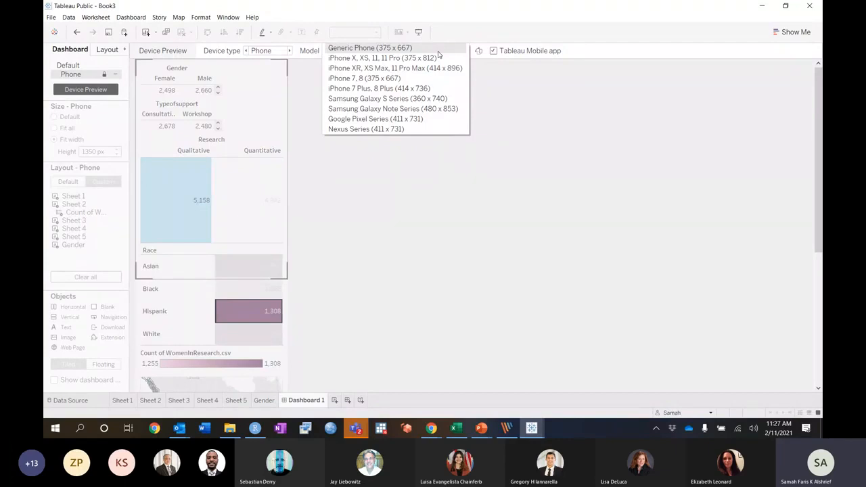
pyautogui.click(100, 120)
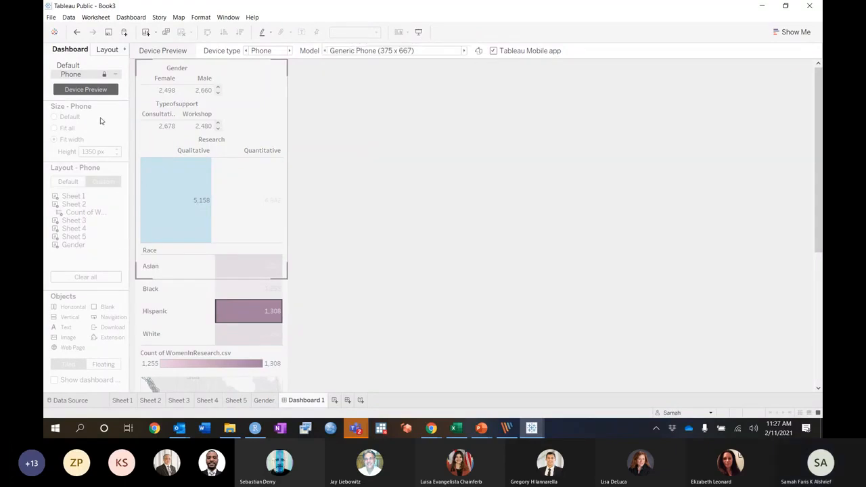
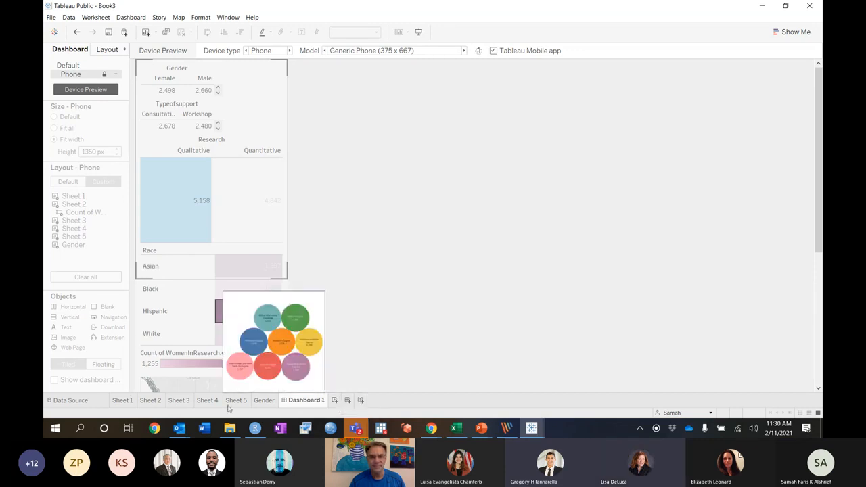
# Open Sheet 2 and display the recommended chart types for its race table.
pyautogui.click(150, 400)
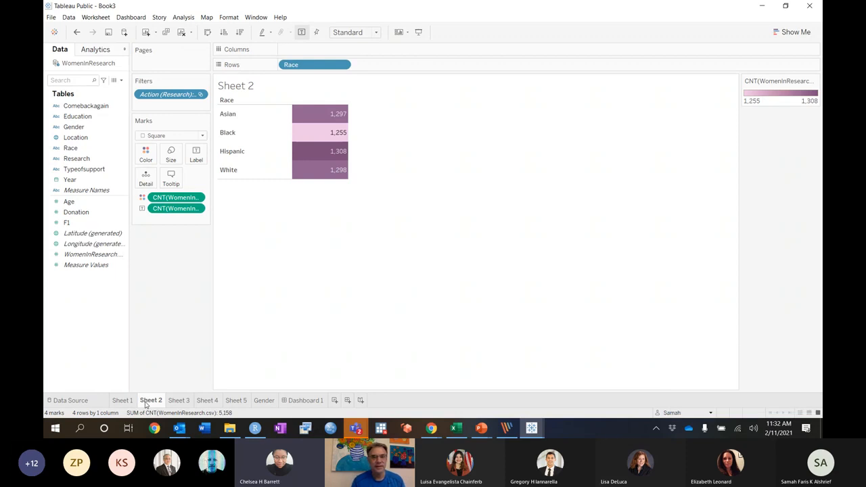
pyautogui.click(807, 31)
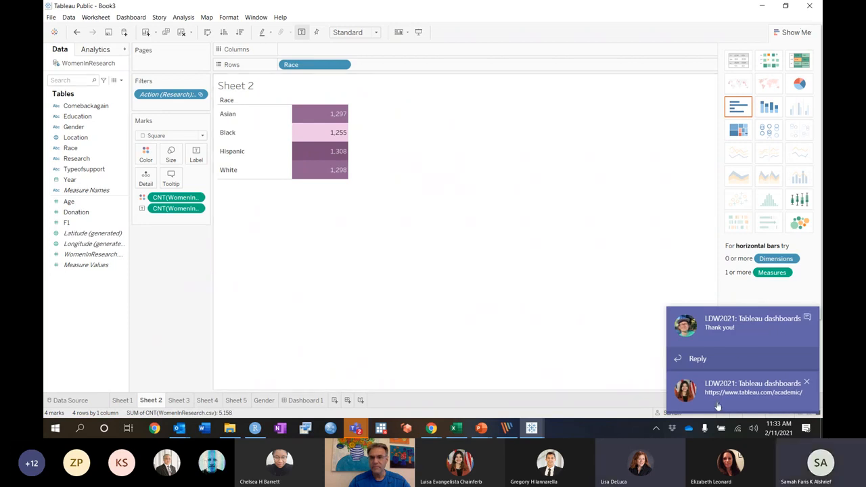
# Switch to the Teams meeting window, read the earlier chat questions about Power BI and network data sources, and return to Tableau.
pyautogui.click(357, 428)
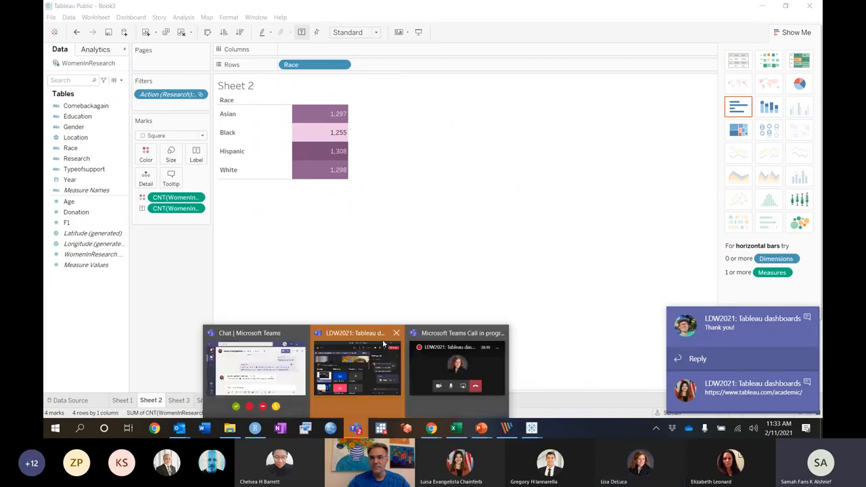
pyautogui.click(383, 346)
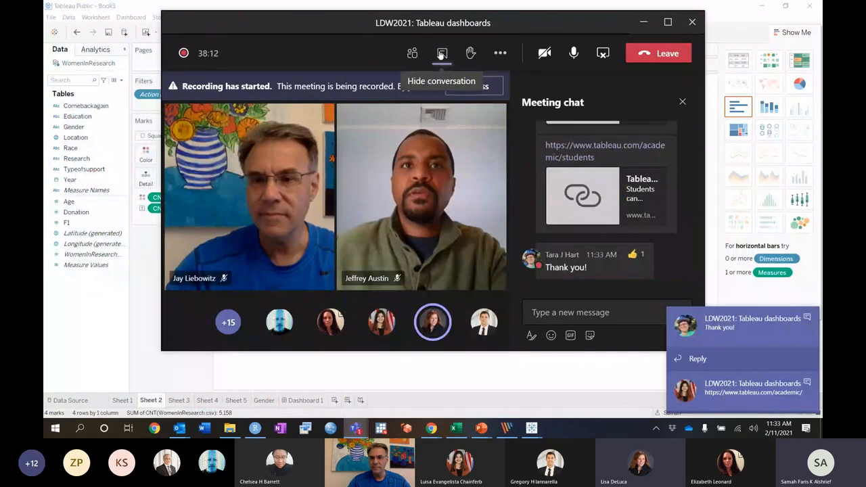
pyautogui.scroll(1, 558, 217)
pyautogui.scroll(5, 558, 217)
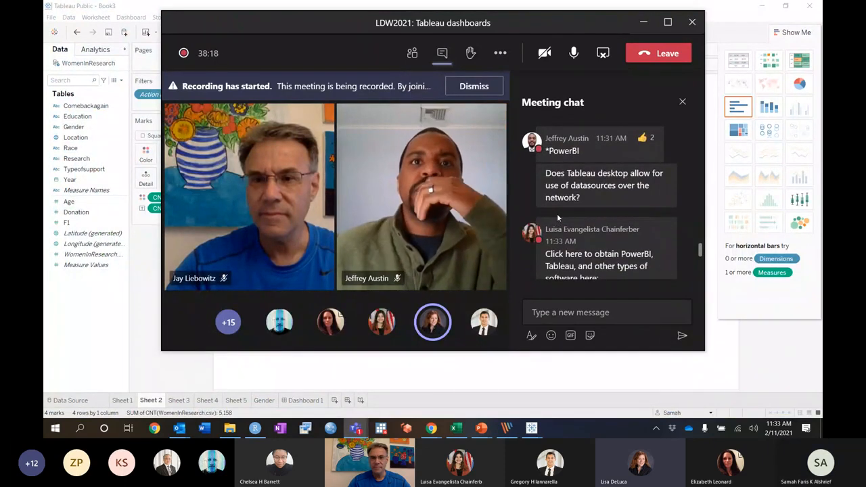
pyautogui.scroll(1, 559, 218)
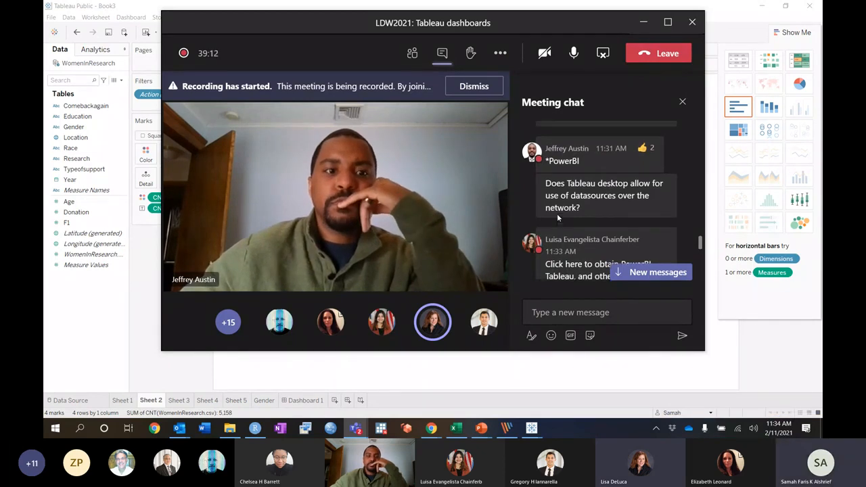
pyautogui.scroll(1, 557, 213)
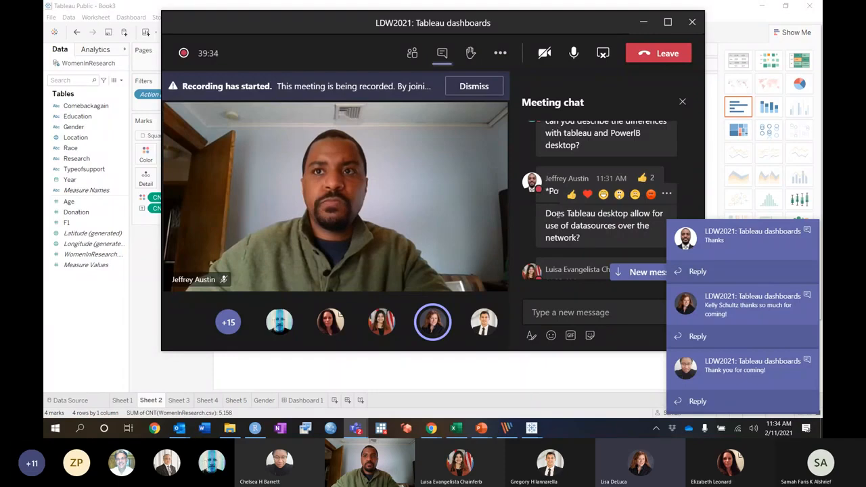
pyautogui.click(603, 57)
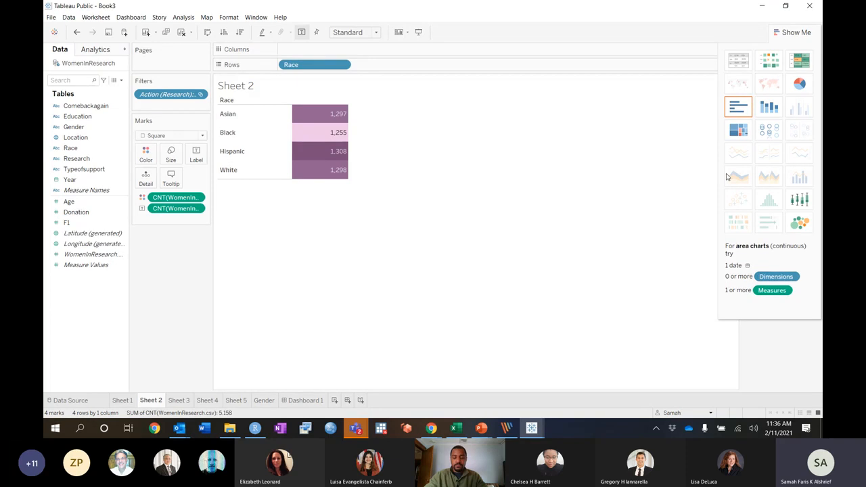
# Return to Dashboard 1 in the Default layout, filter it by the Some College bubble, and examine the research table and map.
pyautogui.click(304, 401)
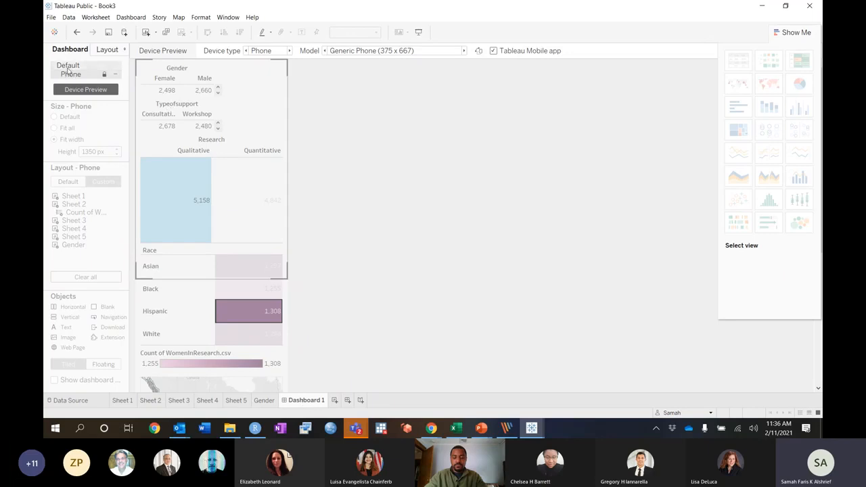
pyautogui.click(67, 66)
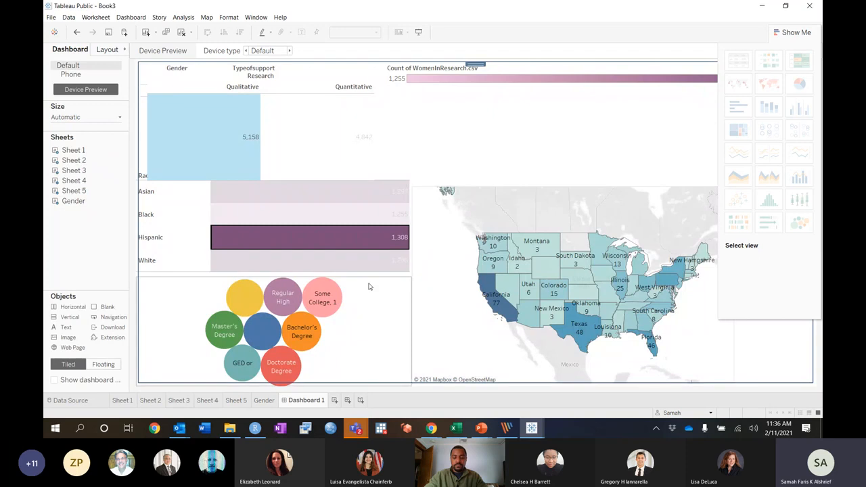
pyautogui.click(324, 303)
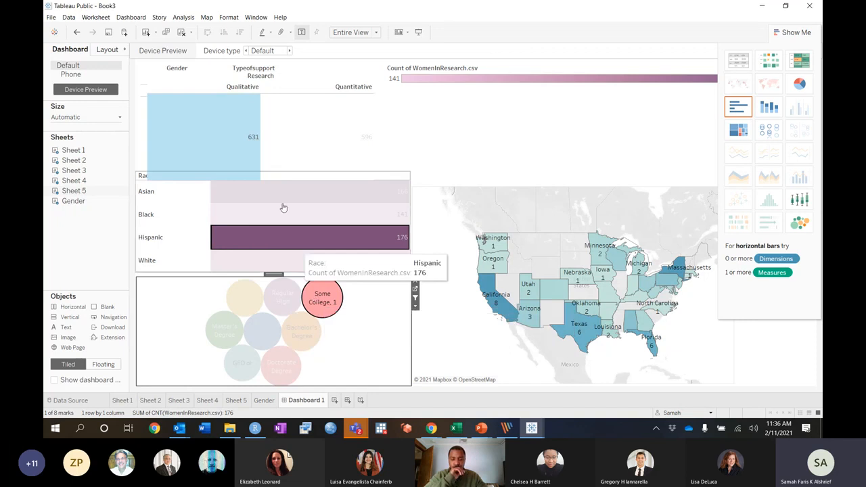
pyautogui.moveTo(253, 153)
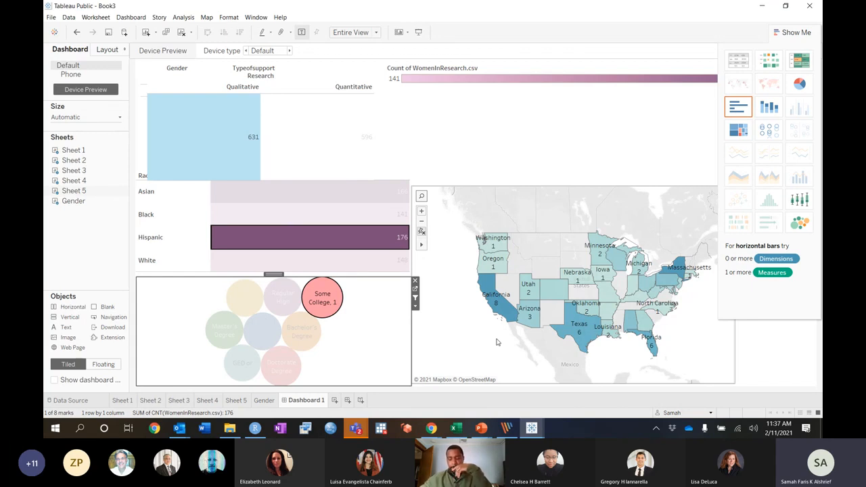
pyautogui.moveTo(574, 306)
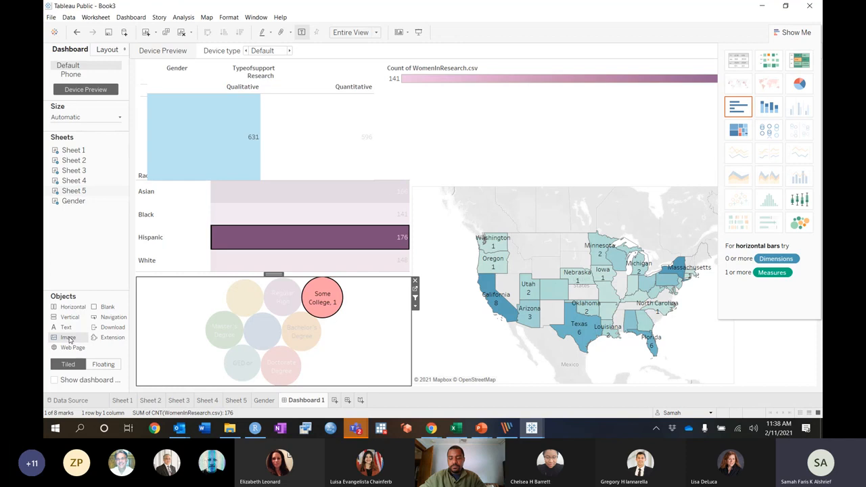
# Try to place an Image object on the dashboard, and hide and restore the side bar.
pyautogui.moveTo(70, 340)
pyautogui.mouseDown()
pyautogui.moveTo(161, 236)
pyautogui.moveTo(201, 114)
pyautogui.moveTo(342, 115)
pyautogui.mouseUp()
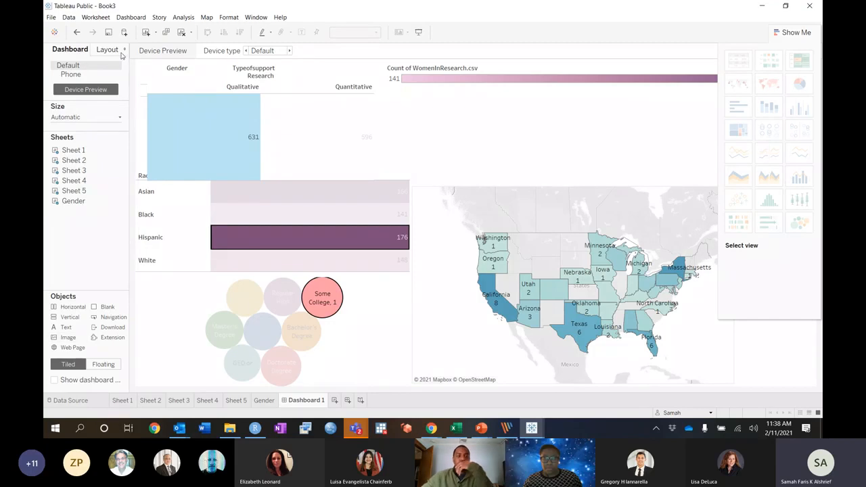
pyautogui.click(125, 50)
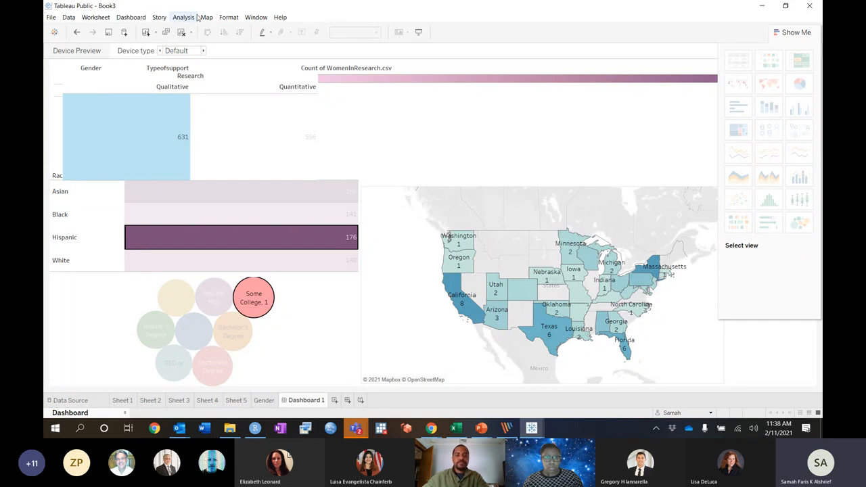
pyautogui.click(249, 18)
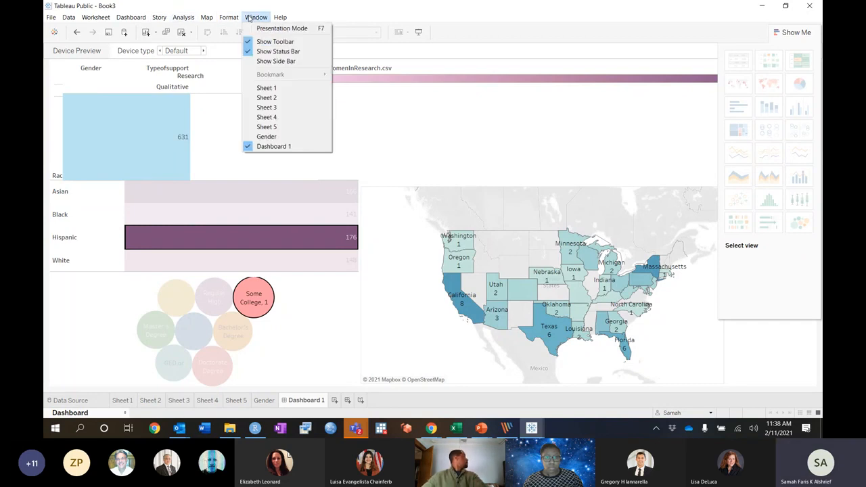
pyautogui.click(260, 63)
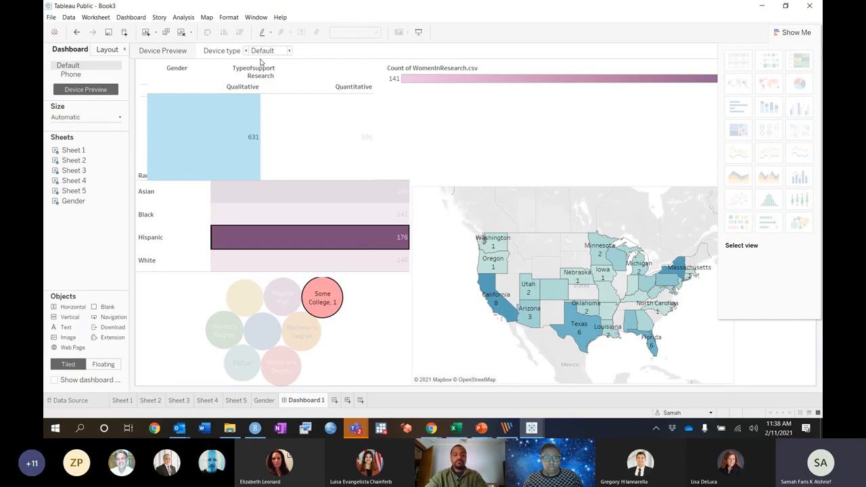
# Create a new story and select Sheet 2 among its available sheets.
pyautogui.click(361, 401)
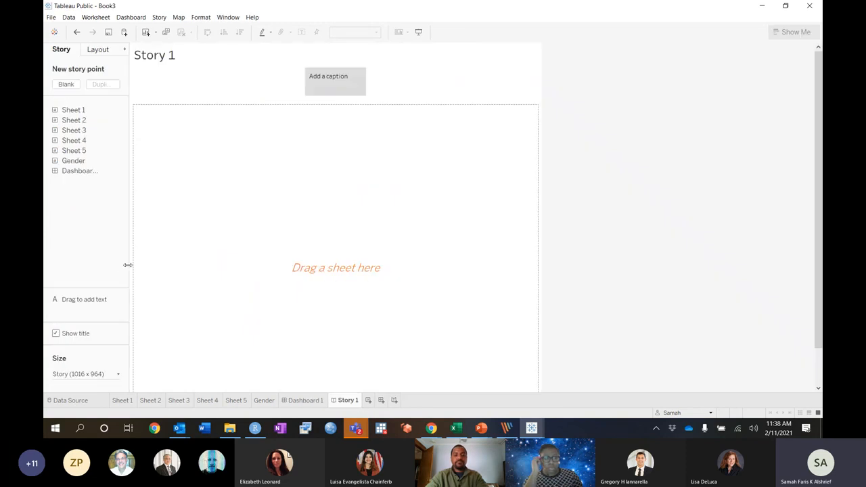
pyautogui.click(66, 122)
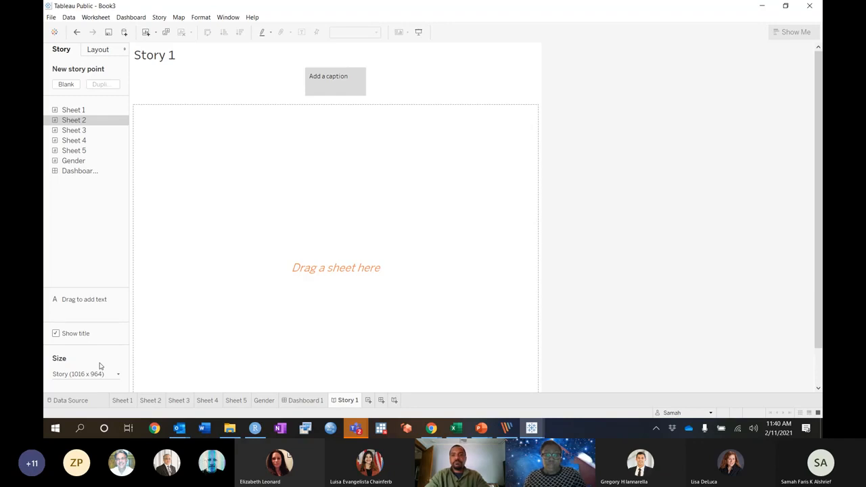
# On Sheet 1, remove Gender from Pages and the WomenInResearch.csv count from the map's Color encoding.
pyautogui.click(123, 401)
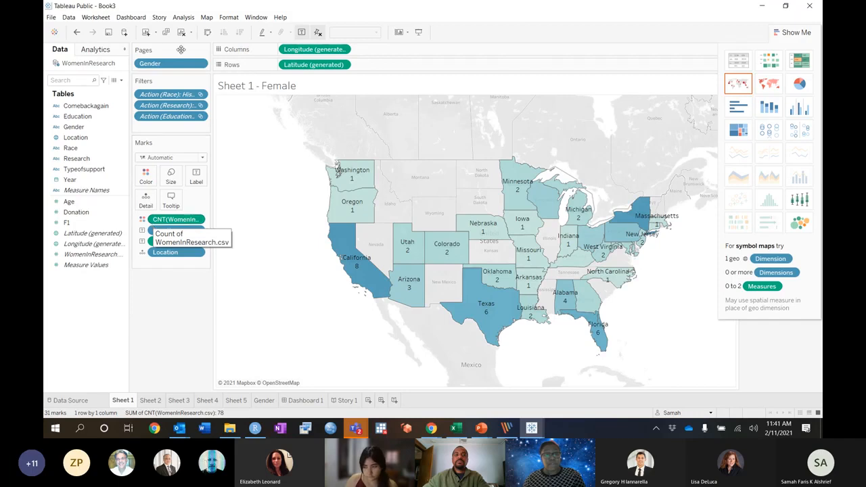
pyautogui.moveTo(170, 63); pyautogui.dragTo(65, 304)
pyautogui.moveTo(168, 222); pyautogui.dragTo(51, 372)
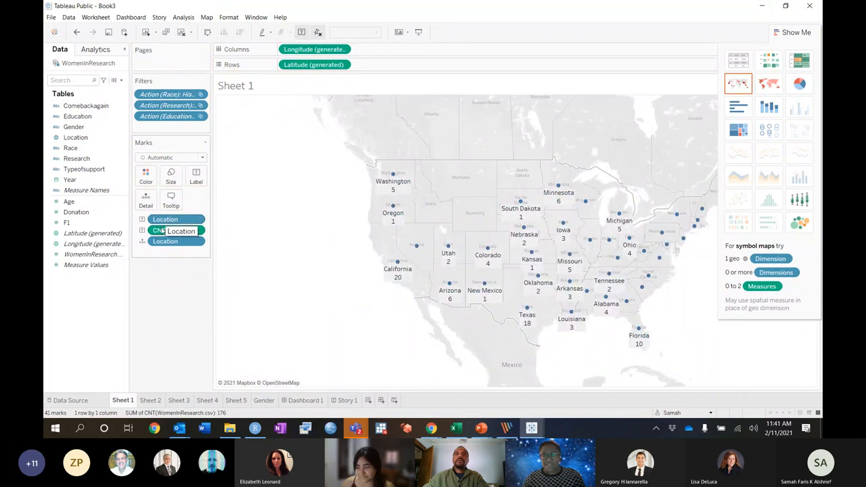
# Size the map marks by the WomenInResearch.csv count, hide the chart suggestions, and remove the Location label.
pyautogui.moveTo(162, 231); pyautogui.dragTo(169, 178)
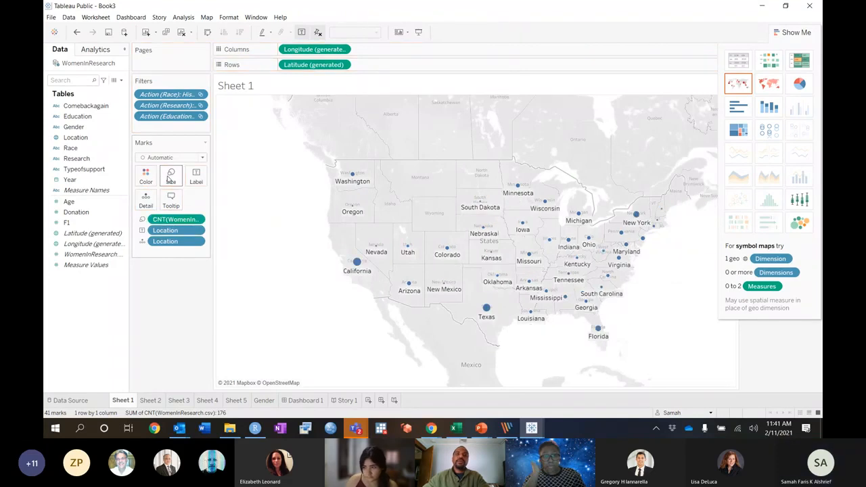
pyautogui.click(790, 33)
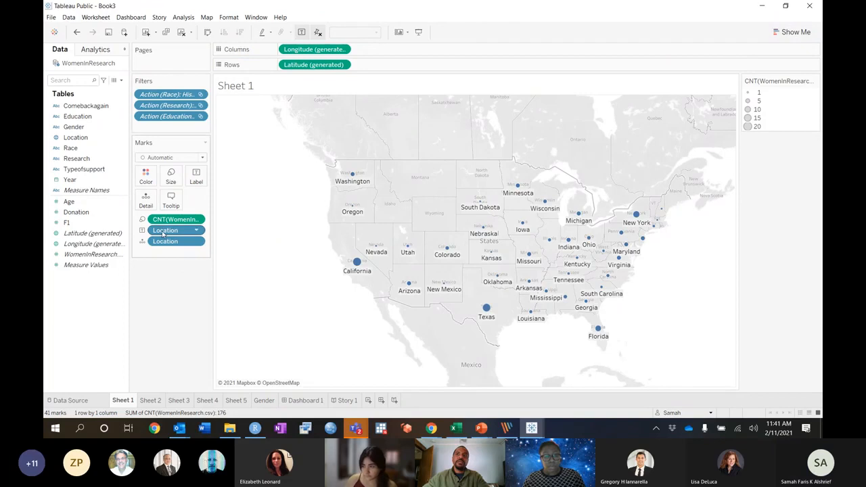
pyautogui.moveTo(165, 232); pyautogui.dragTo(67, 343)
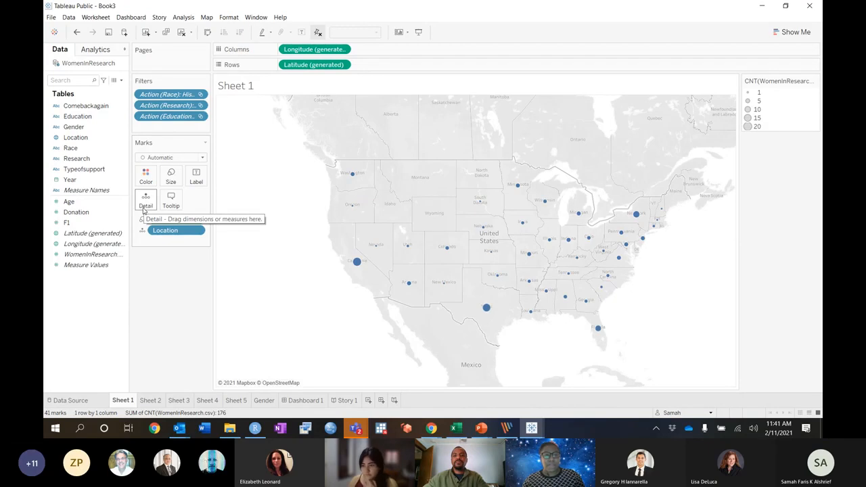
pyautogui.moveTo(143, 211); pyautogui.dragTo(143, 210)
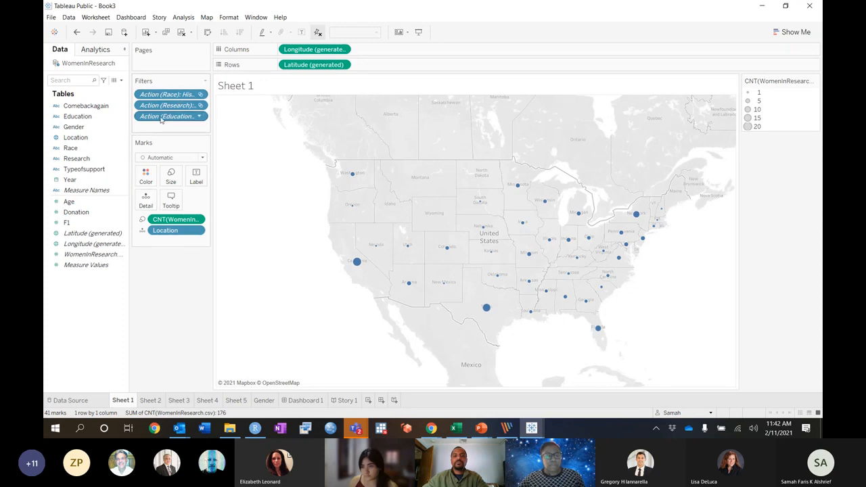
# Remove the Education, Research and Race action filters from Sheet 1, and examine the California mark on the map.
pyautogui.moveTo(162, 118); pyautogui.dragTo(73, 291)
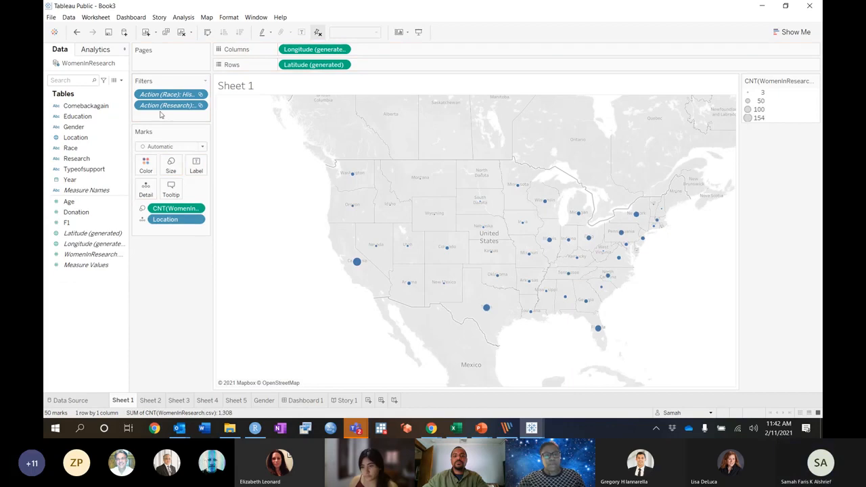
pyautogui.moveTo(161, 108); pyautogui.dragTo(100, 282)
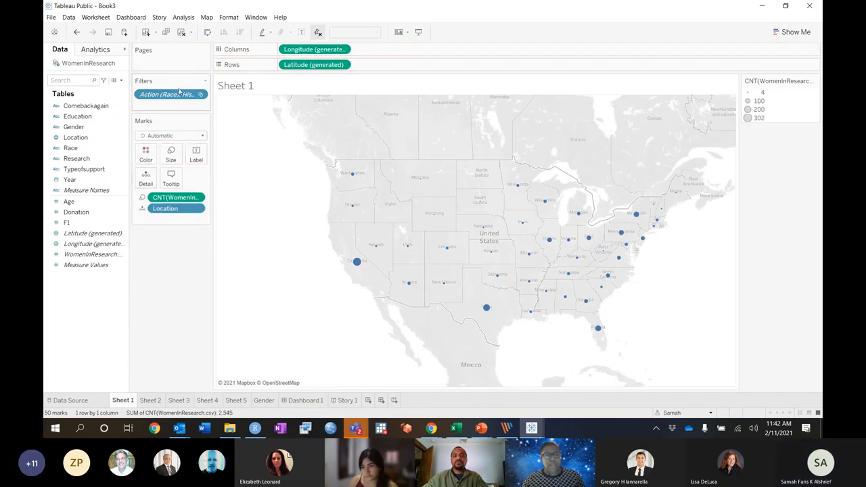
pyautogui.moveTo(174, 95); pyautogui.dragTo(83, 340)
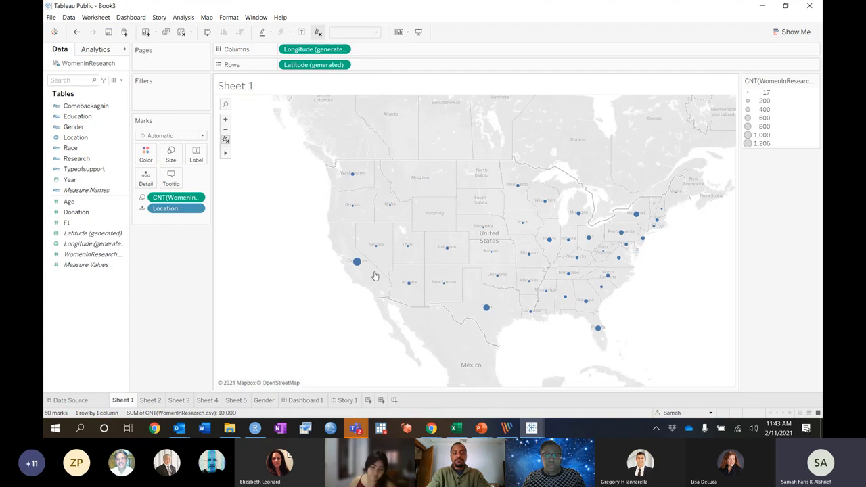
pyautogui.moveTo(355, 268)
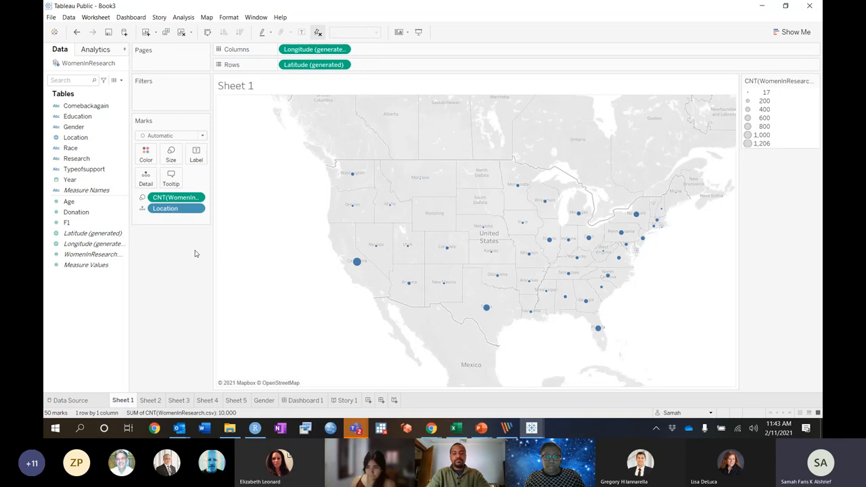
pyautogui.moveTo(353, 269)
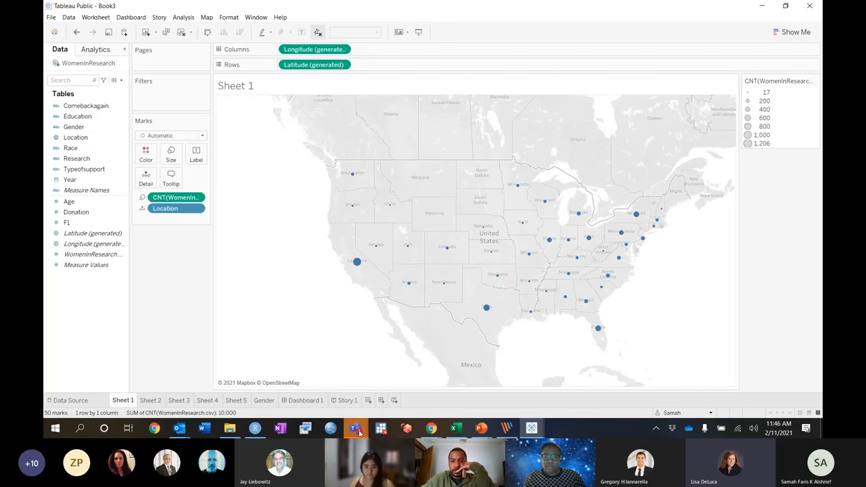
# Switch to the Teams call window and stop sharing the screen.
pyautogui.moveTo(355, 428)
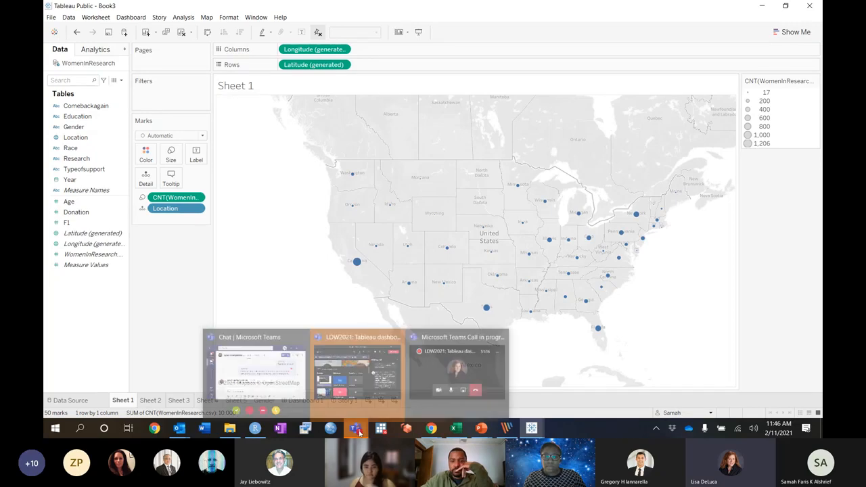
pyautogui.click(460, 362)
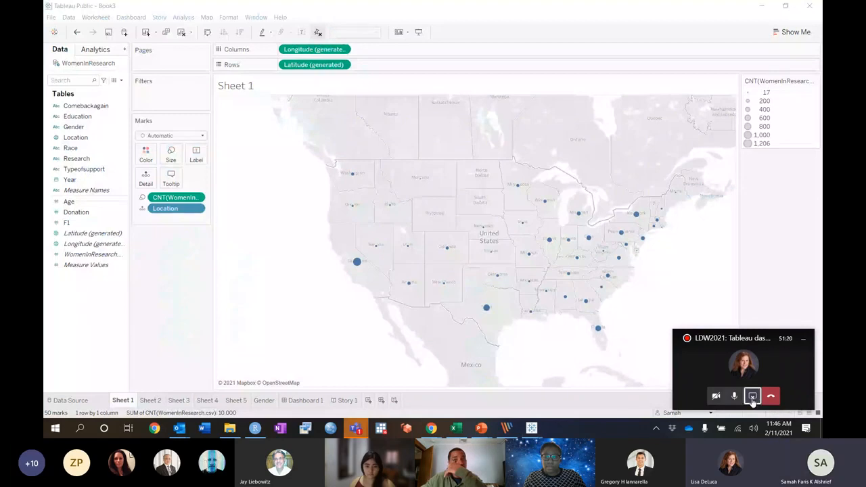
pyautogui.click(753, 398)
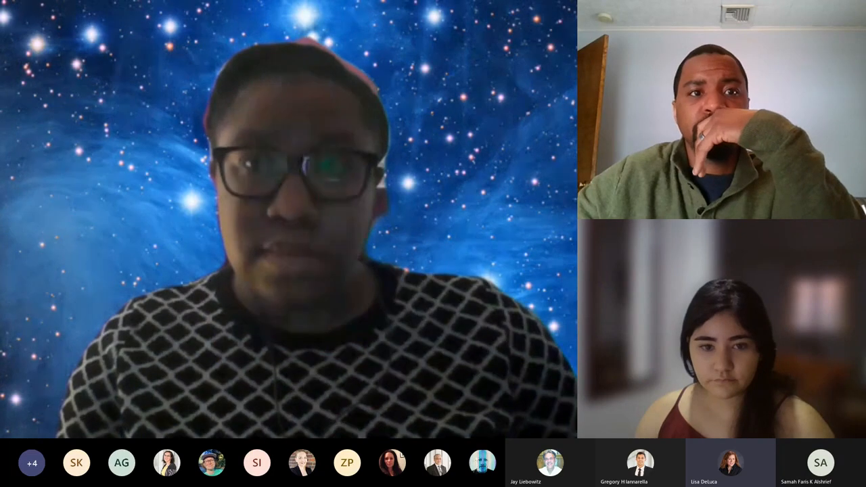